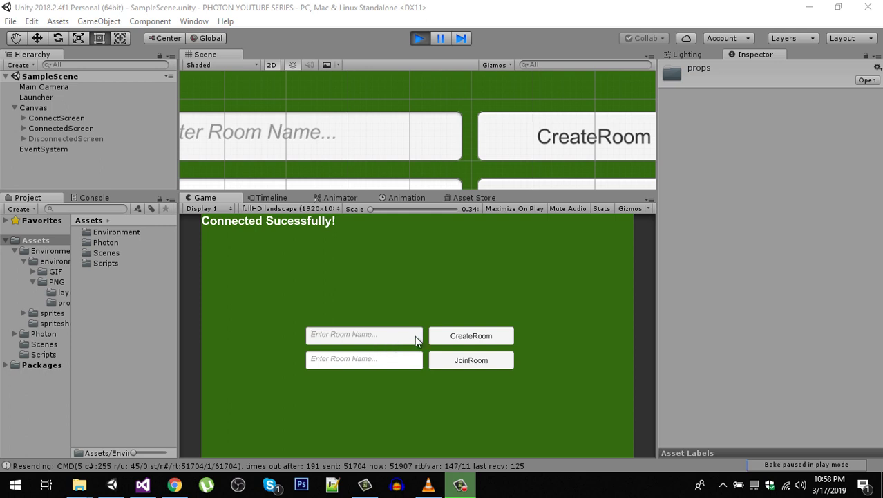
Enter room1 as the room name for both creating and joining a room in the running game, and stop the play test.
{"action": "left_click", "coordinate": [387, 360]}
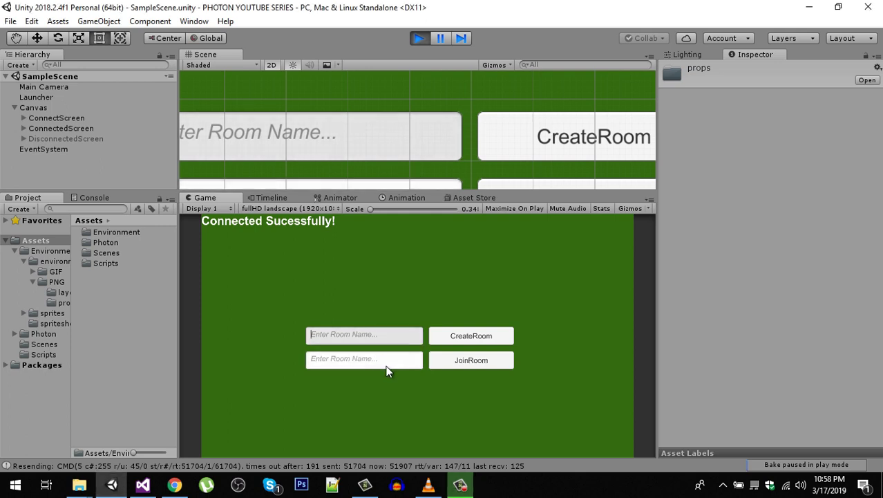
{"action": "left_click", "coordinate": [374, 337]}
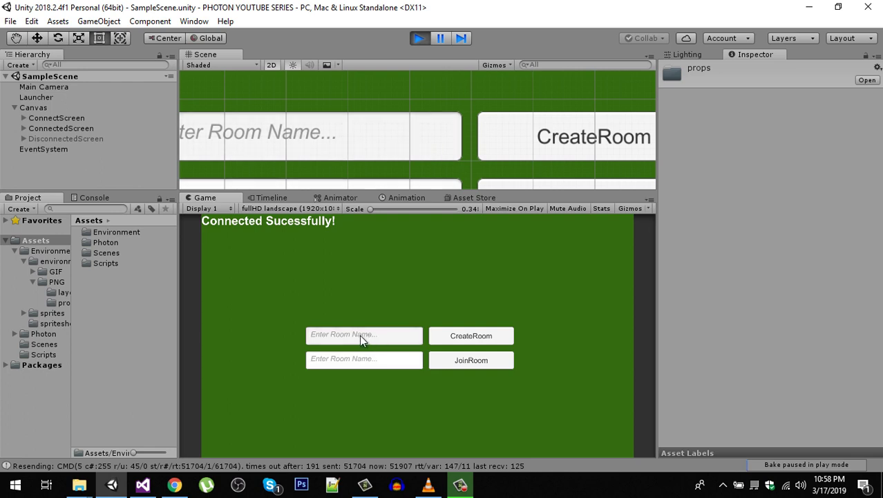
{"action": "type", "text": "r"}
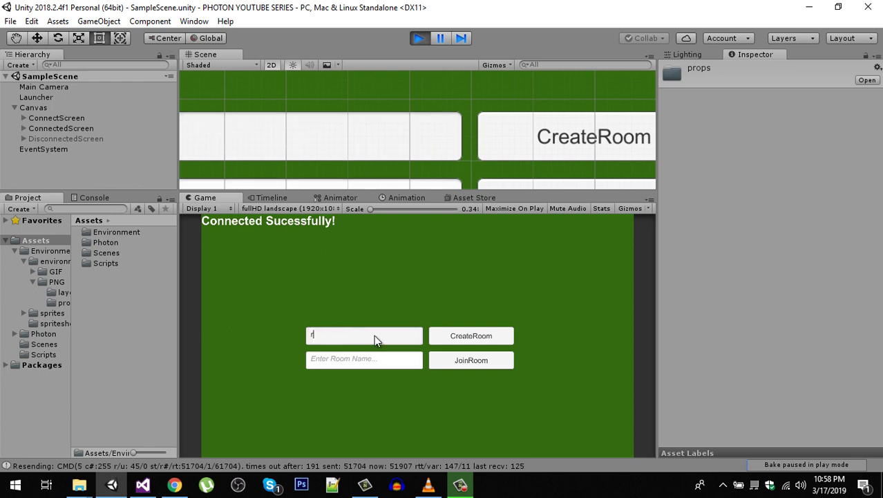
{"action": "type", "text": "oom1"}
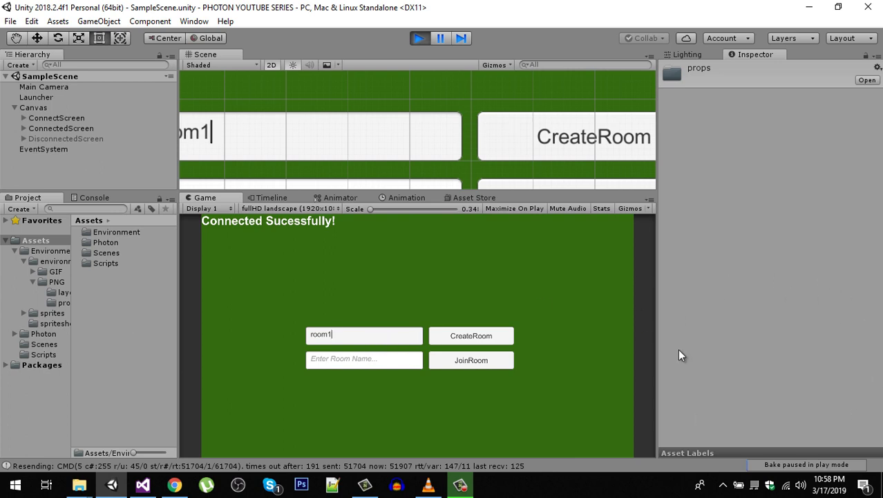
{"action": "left_click", "coordinate": [356, 359]}
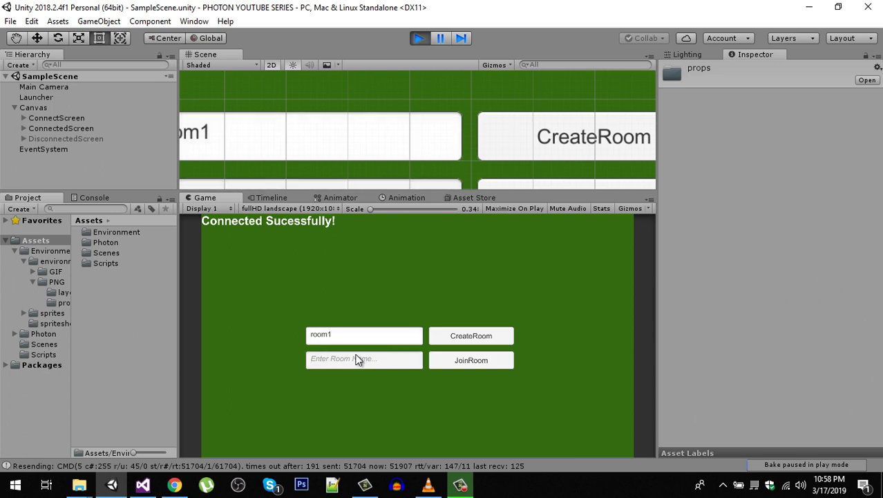
{"action": "type", "text": "room1"}
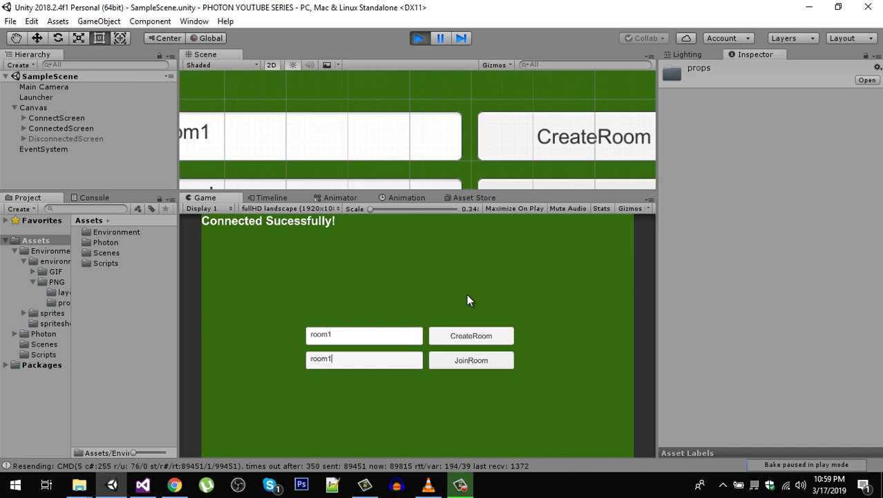
{"action": "left_click", "coordinate": [417, 39]}
Switch to Visual Studio and review the OnJoinedRoom callback and its print statement in UIhandler.cs.
{"action": "left_click", "coordinate": [151, 487]}
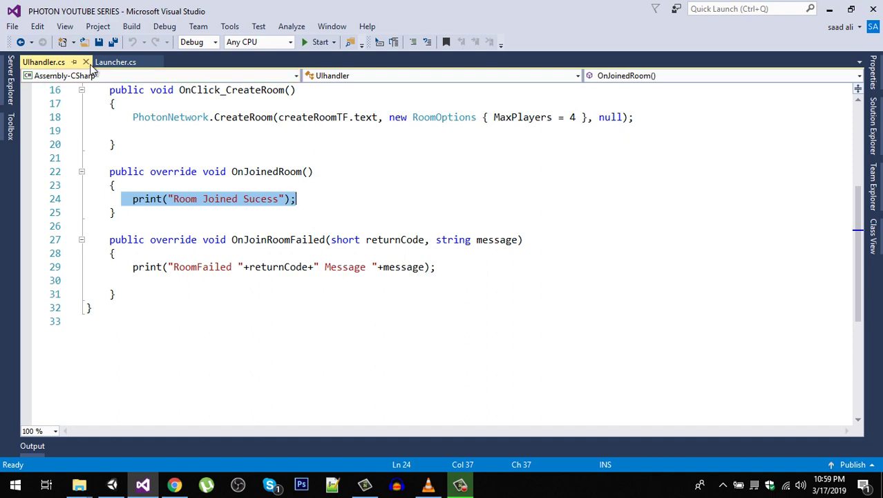
{"action": "left_click", "coordinate": [359, 187]}
{"action": "scroll", "coordinate": [359, 196], "scroll_direction": "up", "scroll_amount": 3}
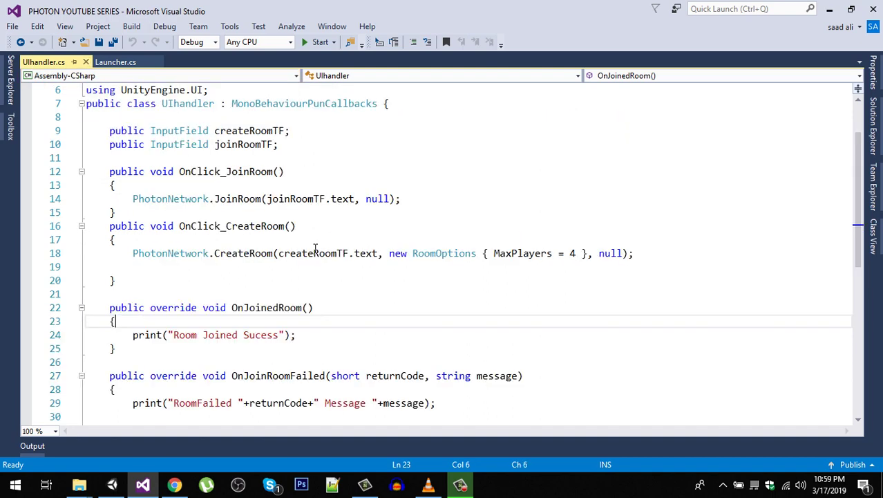
{"action": "scroll", "coordinate": [316, 248], "scroll_direction": "down", "scroll_amount": 2}
{"action": "left_click_drag", "start_coordinate": [110, 240], "coordinate": [215, 289]}
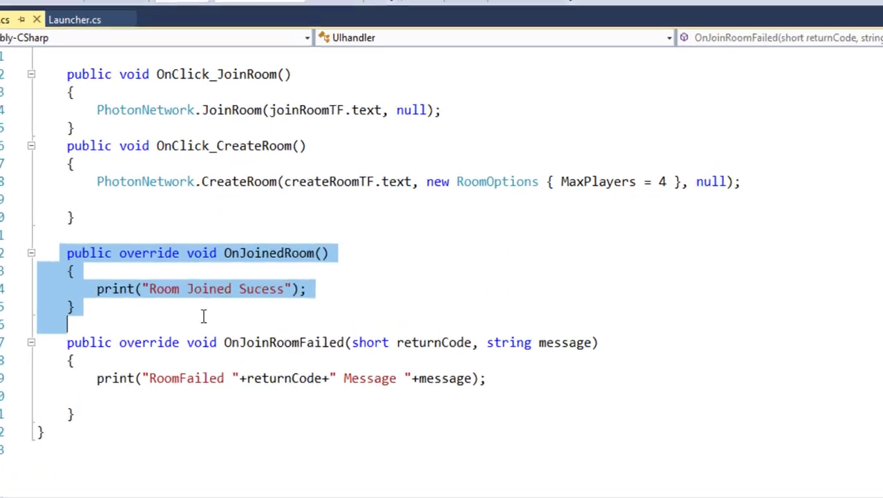
{"action": "left_click", "coordinate": [215, 291]}
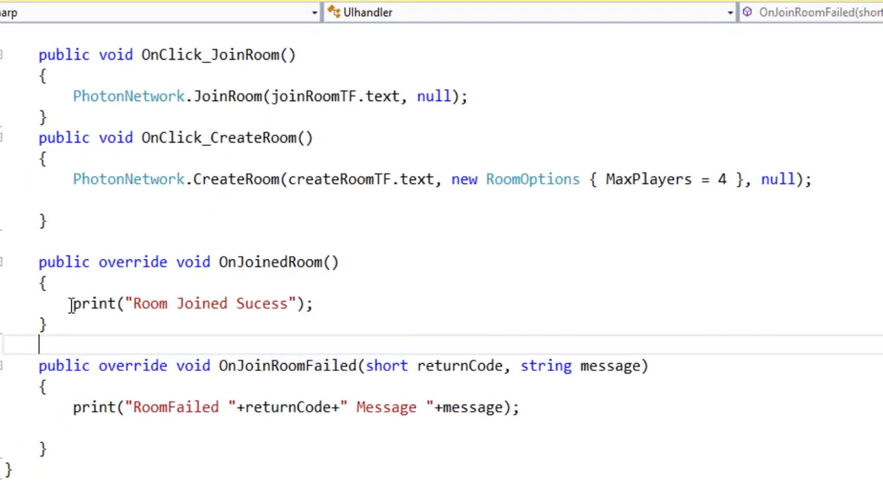
{"action": "left_click_drag", "start_coordinate": [72, 305], "coordinate": [353, 306]}
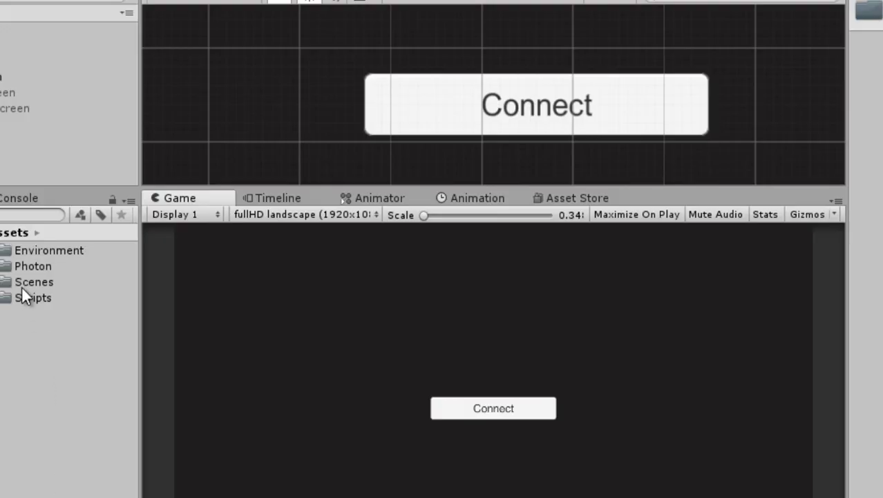
Switch back to Unity and rename SampleScene in the Scenes folder as MainScene.
{"action": "double_click", "coordinate": [21, 286]}
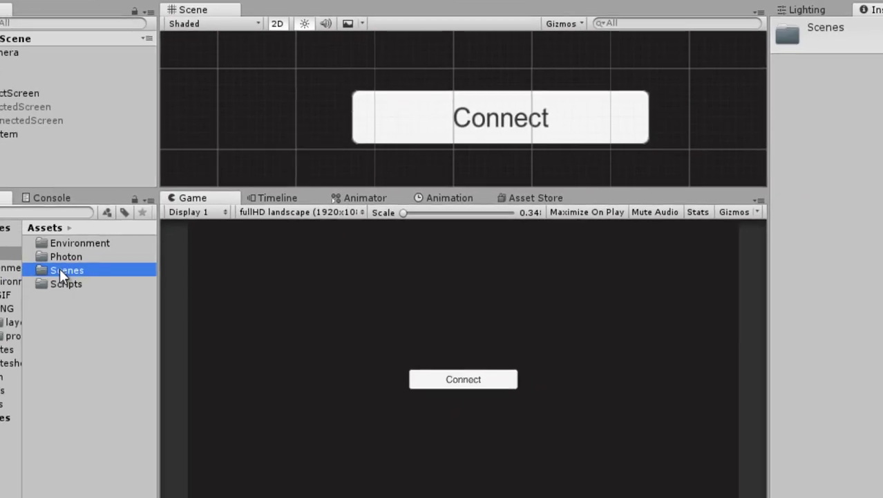
{"action": "right_click", "coordinate": [46, 380]}
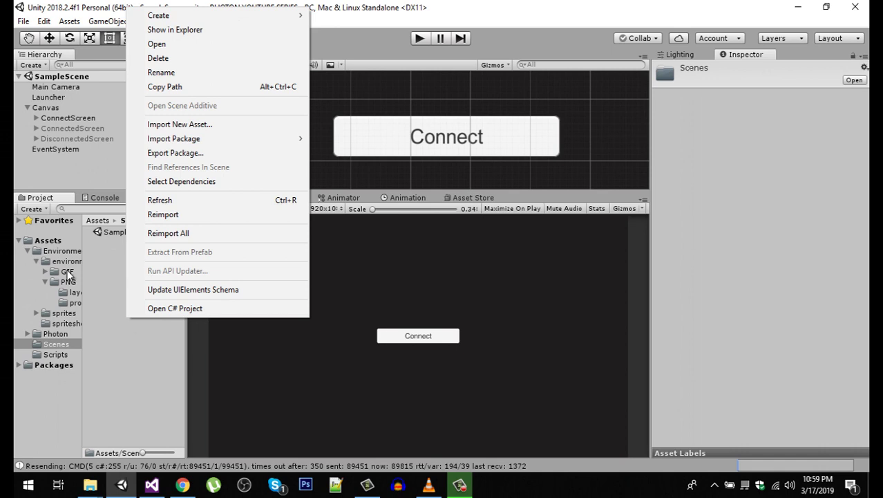
{"action": "left_click", "coordinate": [391, 15]}
{"action": "left_click", "coordinate": [137, 235]}
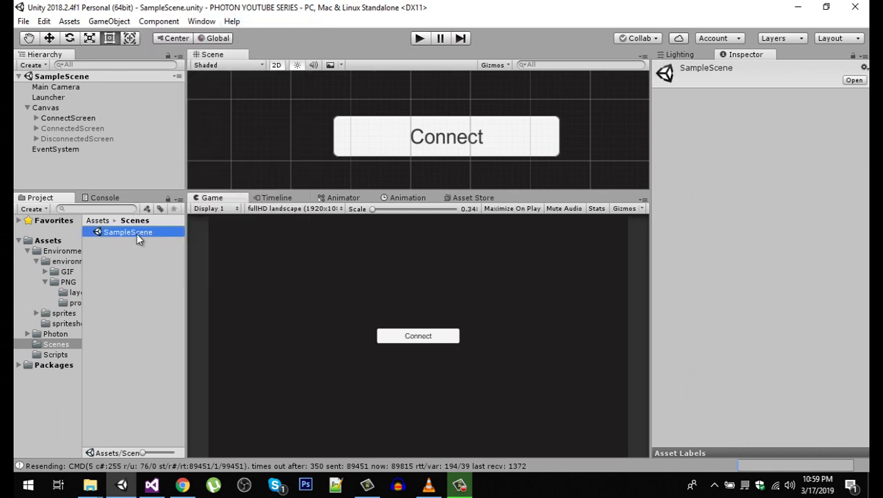
{"action": "left_click", "coordinate": [137, 234]}
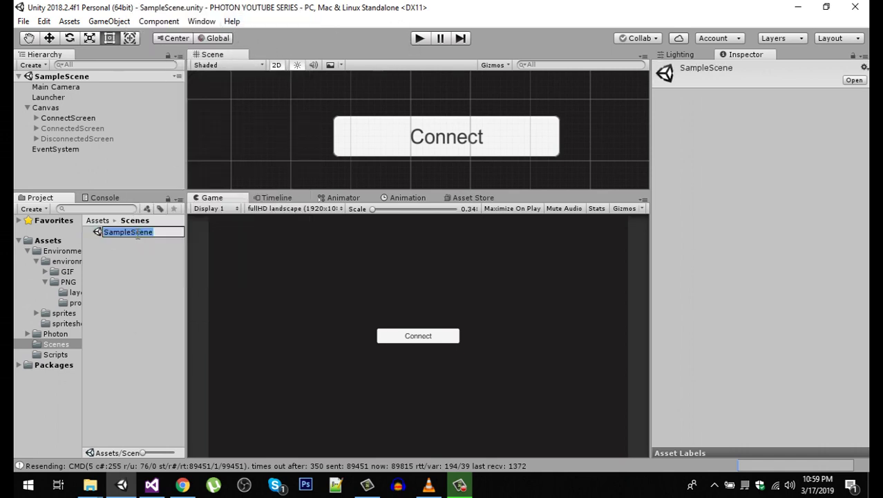
{"action": "type", "text": "MainSc"}
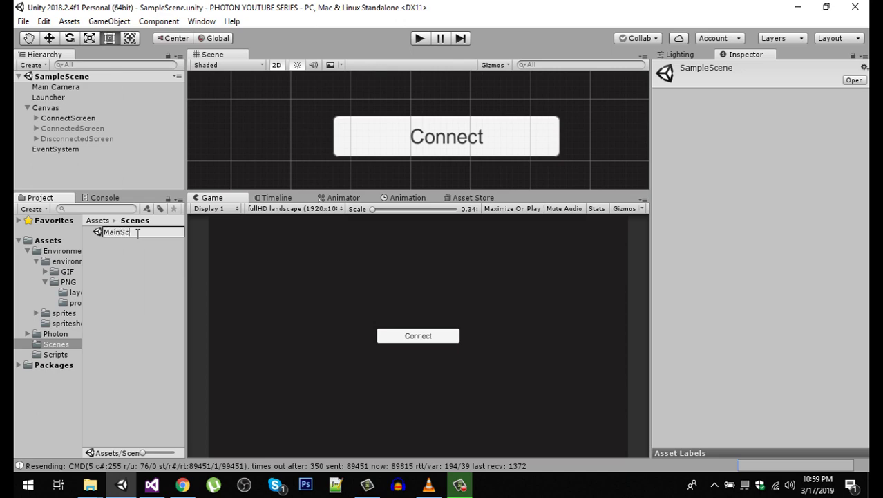
{"action": "type", "text": "ene"}
{"action": "left_click", "coordinate": [137, 232]}
{"action": "key", "text": "Return"}
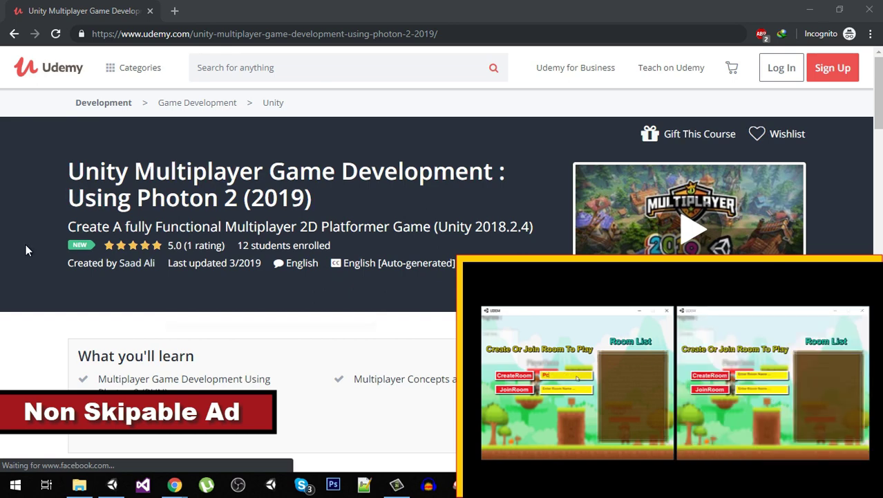
Examine the learning points and course content on the Udemy page for the Unity multiplayer course using Photon 2.
{"action": "scroll", "coordinate": [345, 282], "scroll_direction": "down", "scroll_amount": 5}
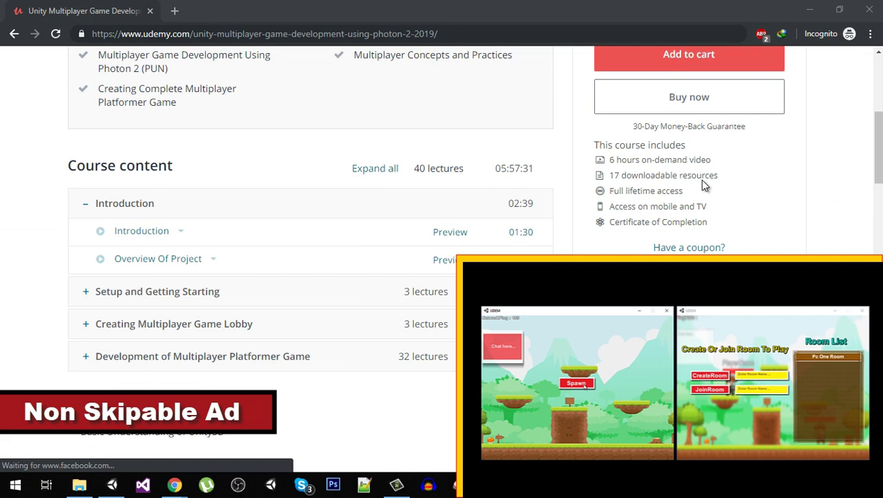
{"action": "scroll", "coordinate": [440, 254], "scroll_direction": "up", "scroll_amount": 5}
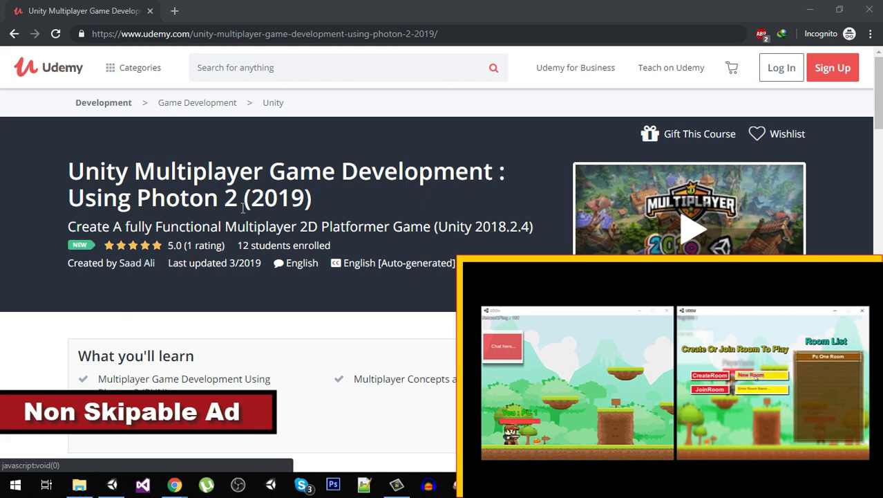
{"action": "scroll", "coordinate": [250, 208], "scroll_direction": "down", "scroll_amount": 5}
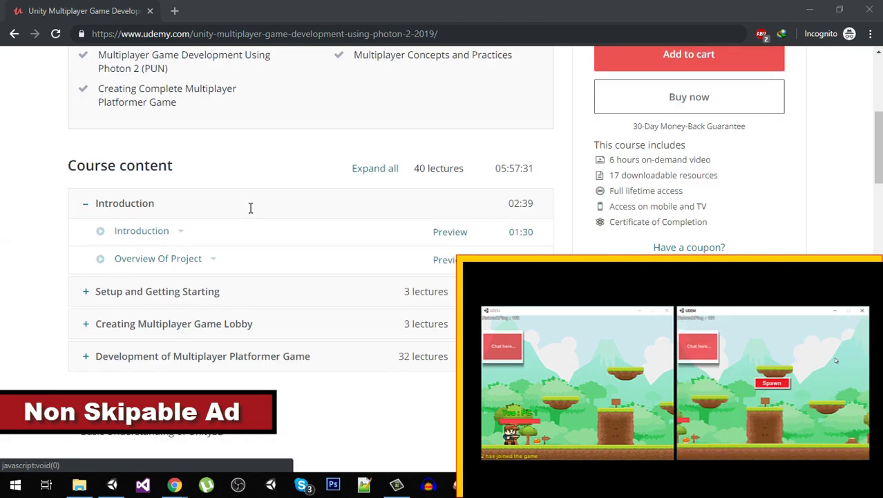
{"action": "scroll", "coordinate": [255, 211], "scroll_direction": "down", "scroll_amount": 3}
{"action": "scroll", "coordinate": [73, 360], "scroll_direction": "up", "scroll_amount": 5}
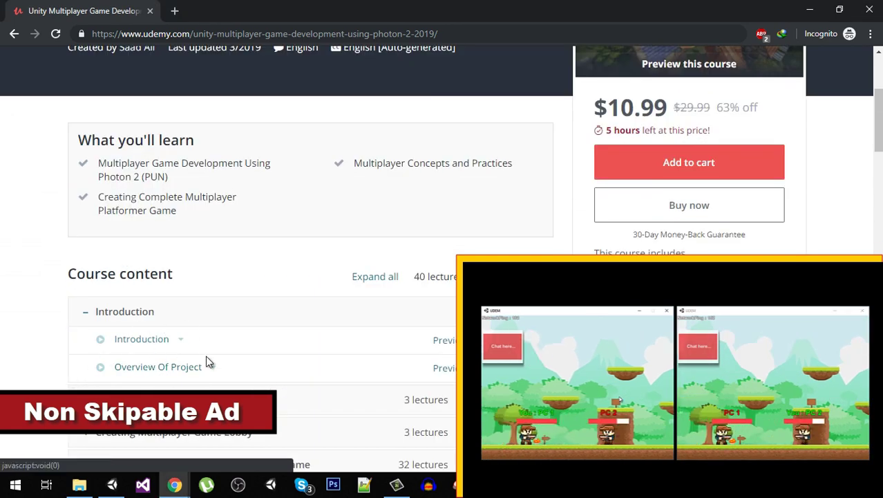
{"action": "scroll", "coordinate": [222, 361], "scroll_direction": "up", "scroll_amount": 5}
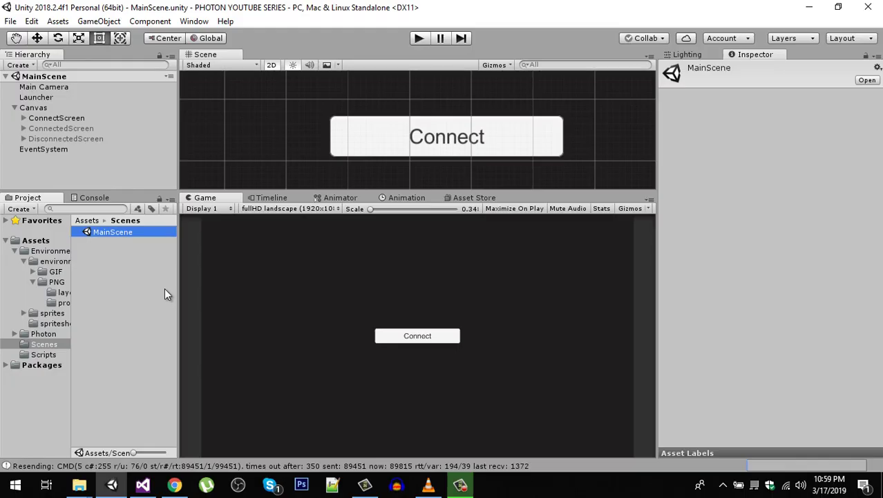
Create a new scene named GamePlay in the Scenes folder and open it.
{"action": "right_click", "coordinate": [91, 277]}
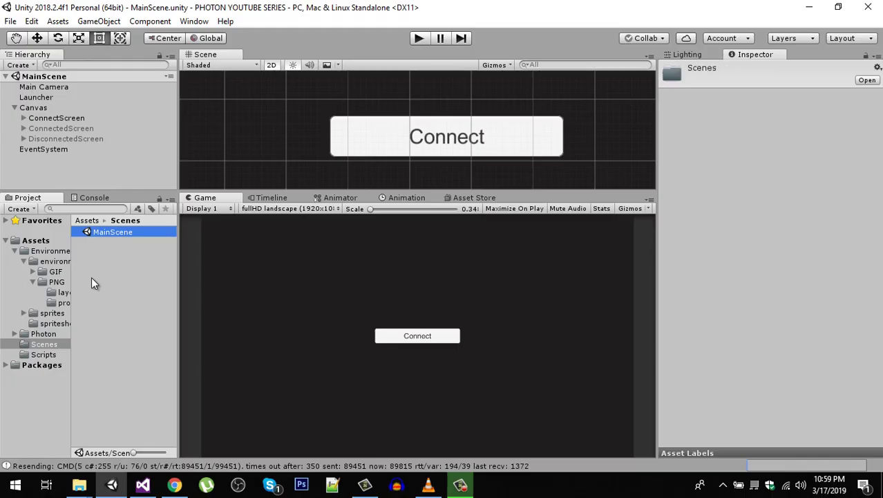
{"action": "mouse_move", "coordinate": [241, 177]}
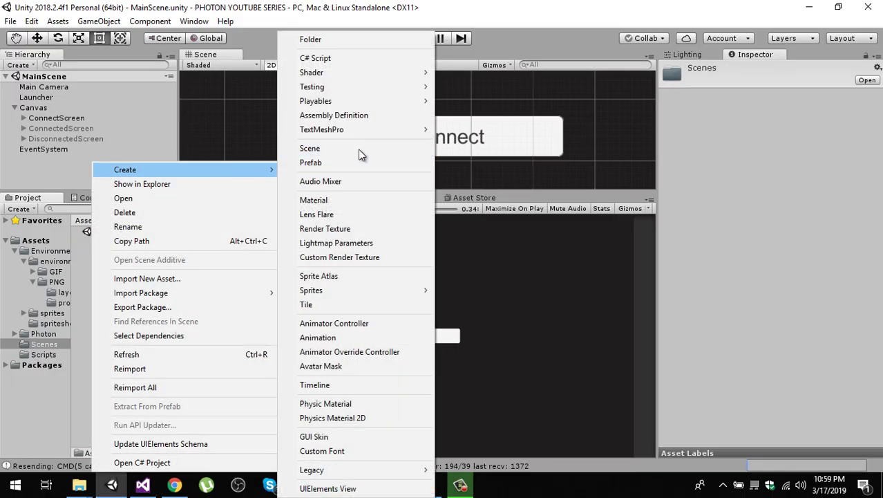
{"action": "left_click", "coordinate": [346, 148]}
{"action": "type", "text": "Gam"}
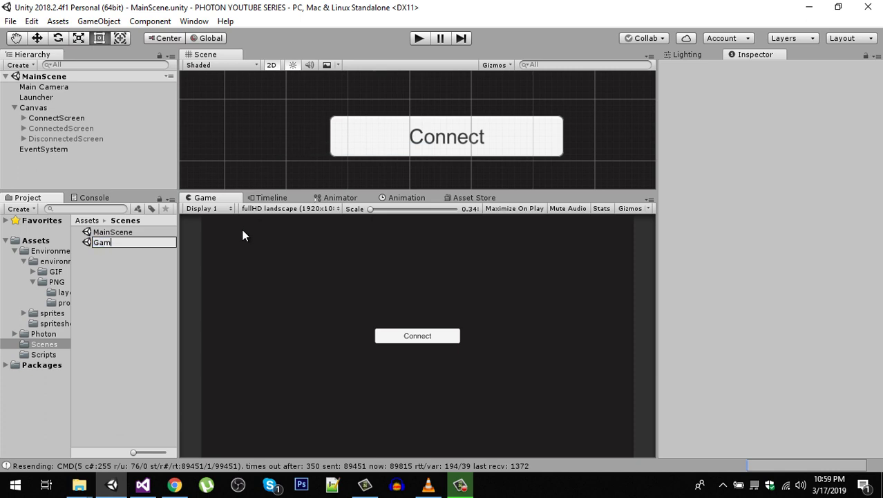
{"action": "type", "text": "ePlay"}
{"action": "key", "text": "Return"}
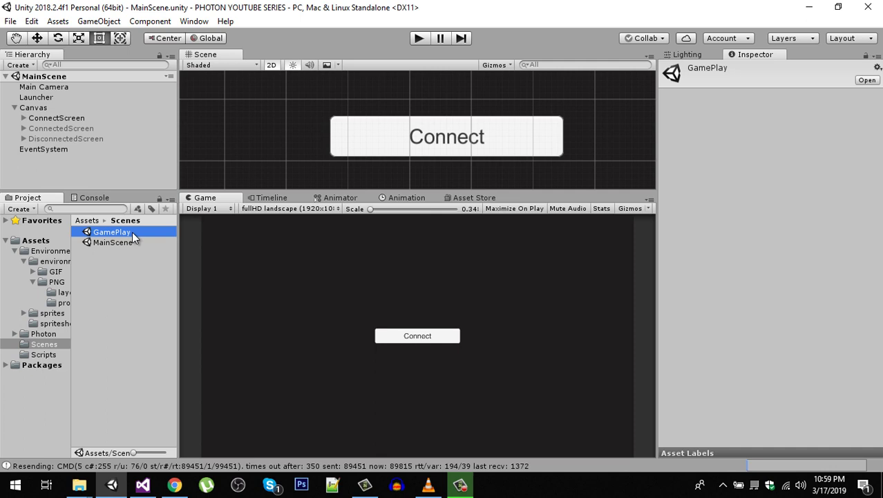
{"action": "double_click", "coordinate": [133, 231]}
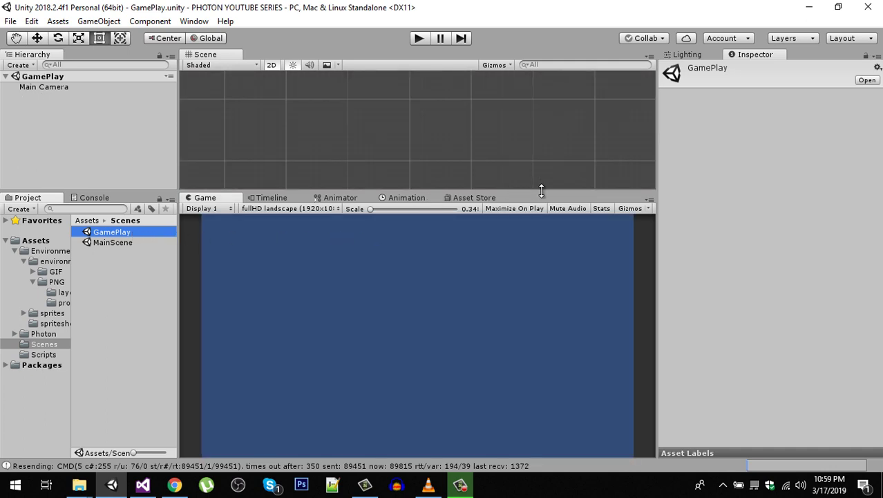
Add the open GamePlay scene to the scenes in the build settings.
{"action": "left_click", "coordinate": [522, 152]}
{"action": "left_click", "coordinate": [10, 20]}
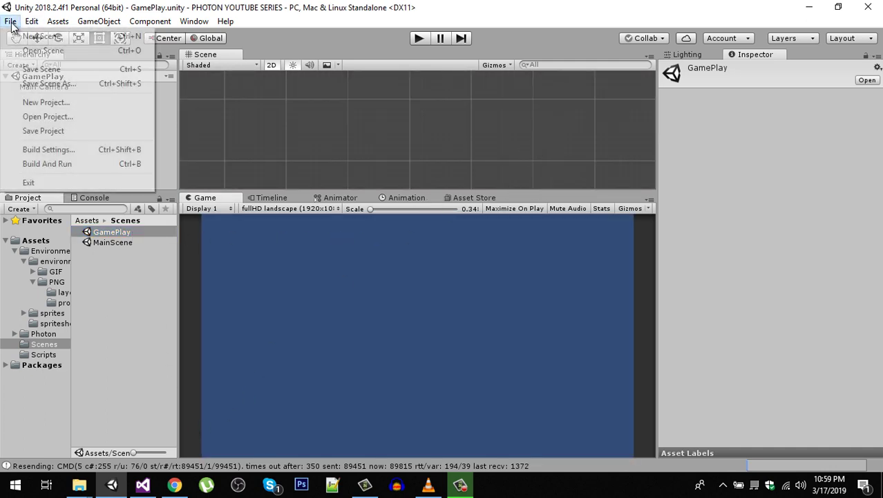
{"action": "left_click", "coordinate": [61, 149]}
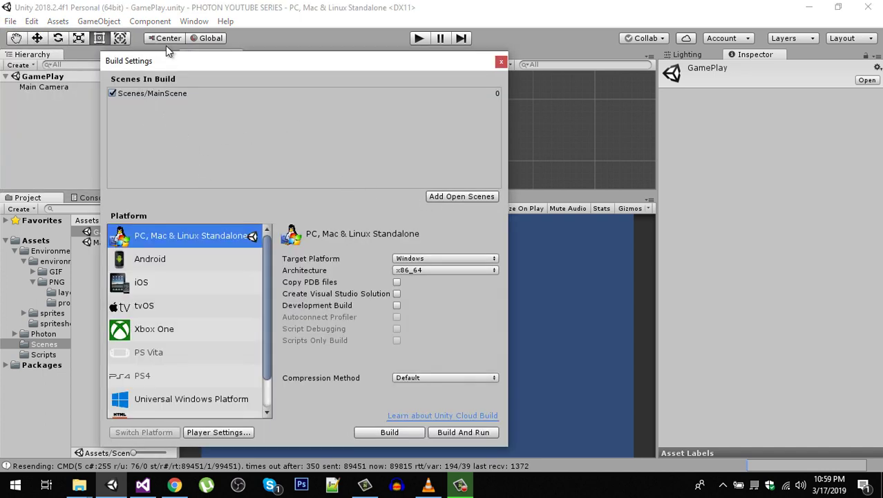
{"action": "left_click", "coordinate": [460, 199]}
{"action": "left_click", "coordinate": [501, 62]}
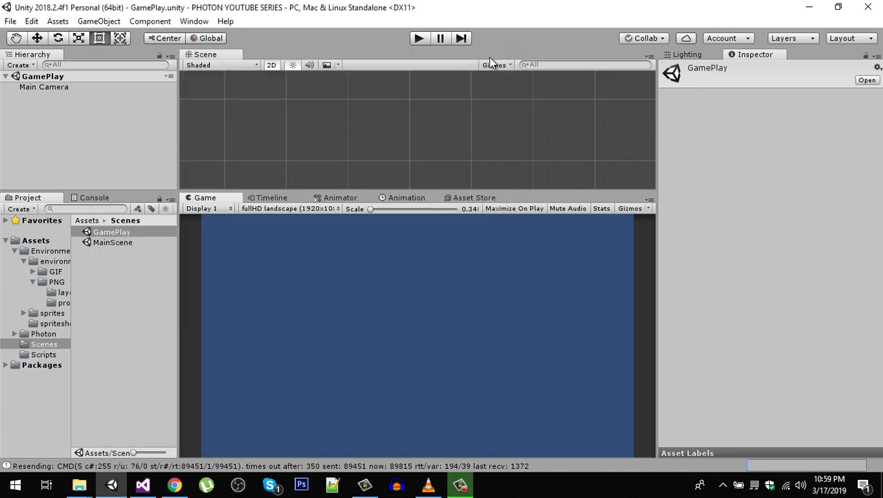
{"action": "left_click", "coordinate": [130, 287]}
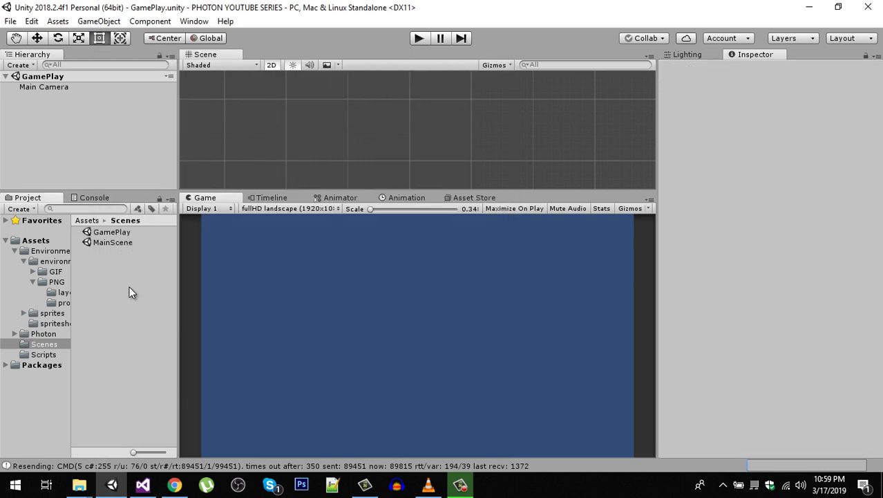
Switch to Chrome, close the enlarged image and examine the Sunny Land asset pack page and its feature list.
{"action": "left_click", "coordinate": [174, 486]}
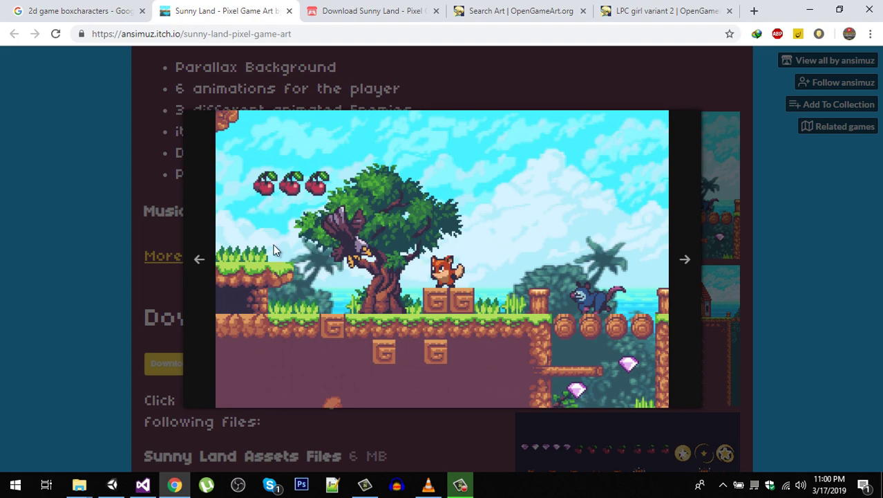
{"action": "left_click", "coordinate": [102, 209]}
{"action": "scroll", "coordinate": [295, 236], "scroll_direction": "up", "scroll_amount": 10}
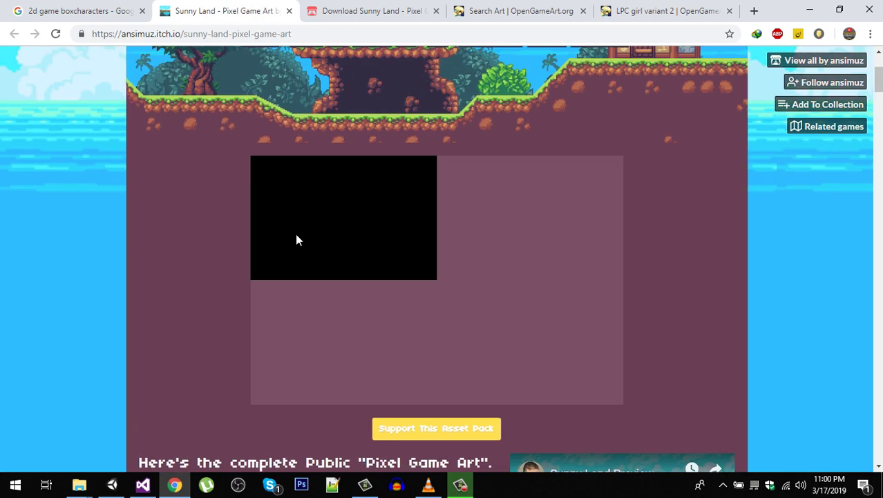
{"action": "scroll", "coordinate": [310, 115], "scroll_direction": "up", "scroll_amount": 2}
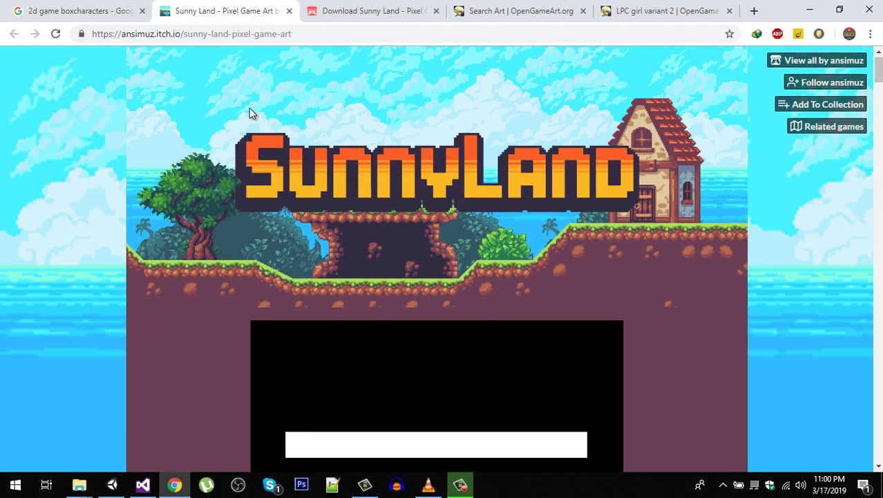
{"action": "scroll", "coordinate": [441, 199], "scroll_direction": "down", "scroll_amount": 8}
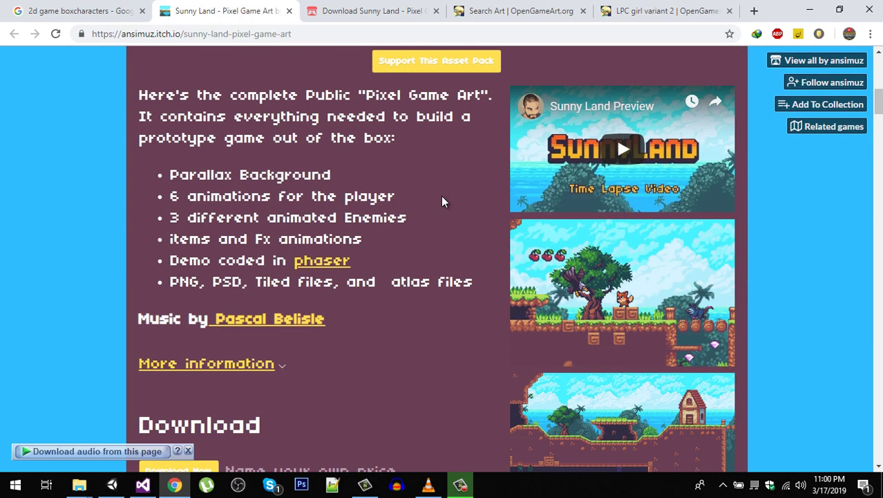
Open the download page of the Sunny Land asset pack and view its available asset files.
{"action": "scroll", "coordinate": [404, 184], "scroll_direction": "down", "scroll_amount": 2}
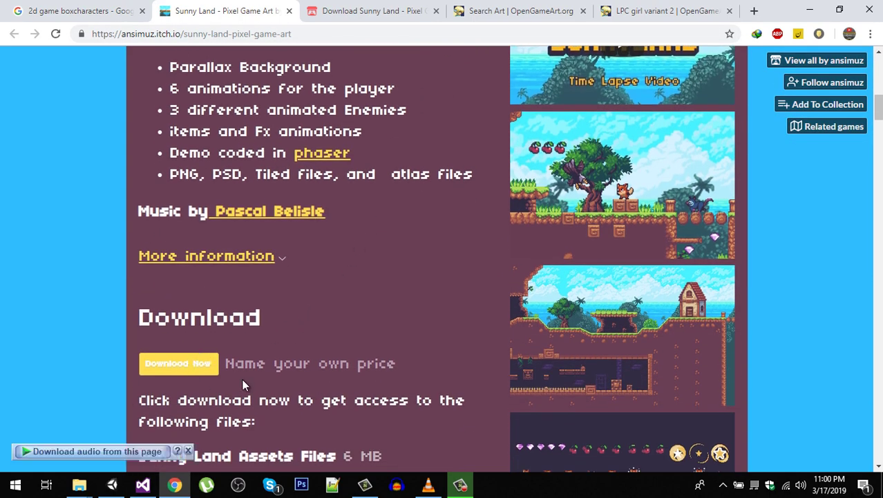
{"action": "left_click", "coordinate": [197, 367]}
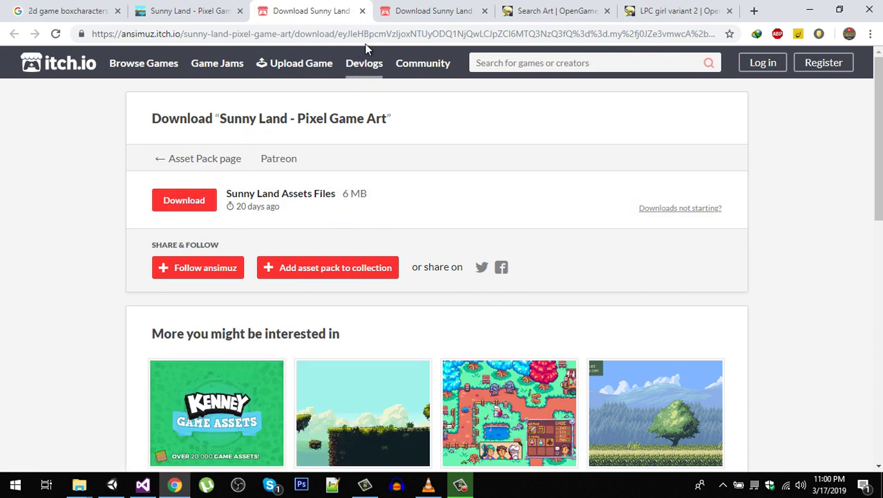
{"action": "left_click", "coordinate": [410, 12]}
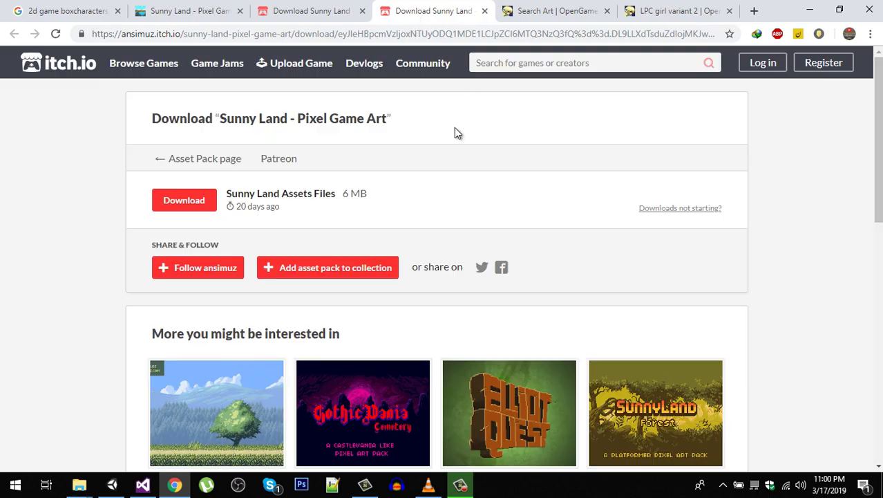
Switch to File Explorer and examine the player sprites in the GIF folder of the extracted Sunny-land-files.
{"action": "left_click", "coordinate": [112, 484]}
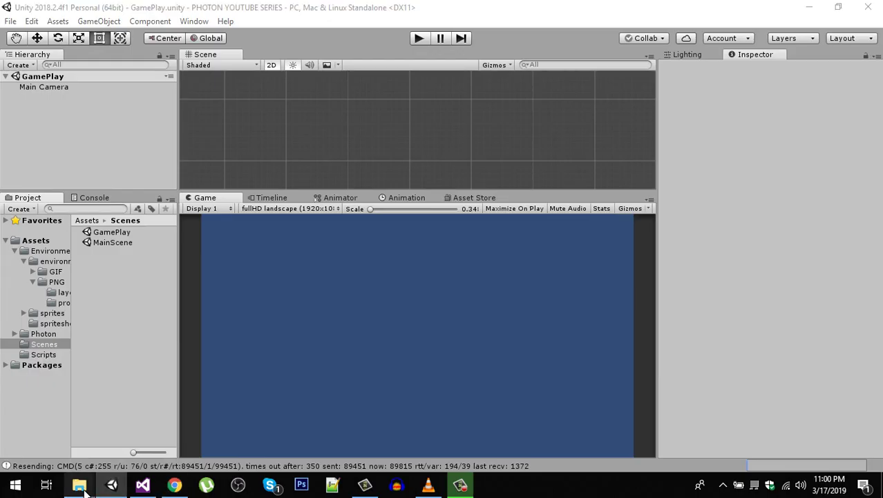
{"action": "mouse_move", "coordinate": [81, 488]}
{"action": "left_click", "coordinate": [187, 446]}
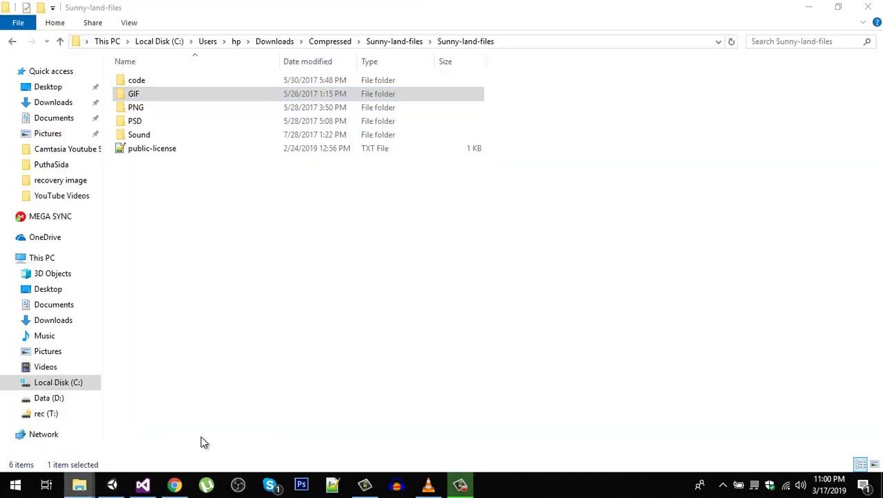
{"action": "left_click", "coordinate": [399, 41]}
{"action": "double_click", "coordinate": [178, 94]}
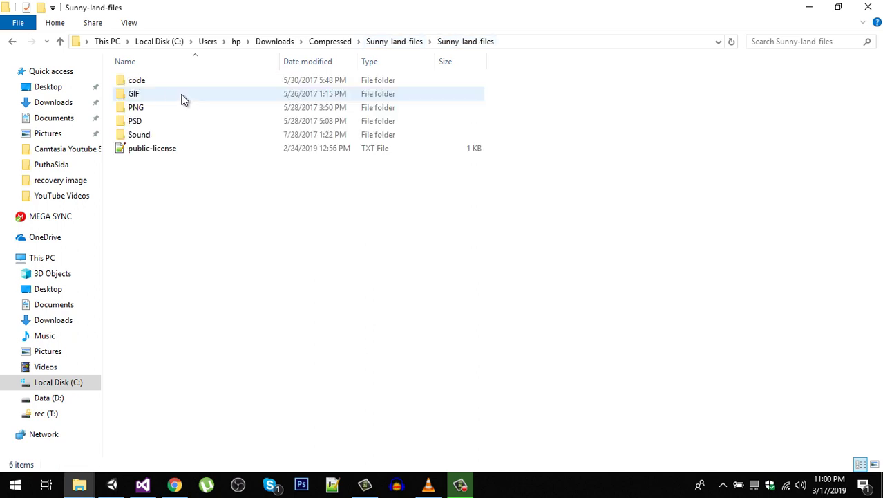
{"action": "double_click", "coordinate": [147, 94]}
{"action": "double_click", "coordinate": [148, 85]}
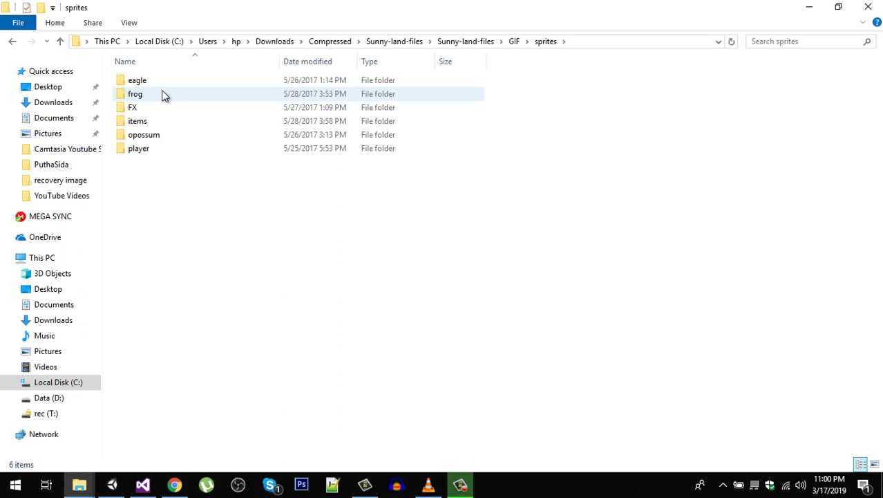
{"action": "double_click", "coordinate": [162, 152]}
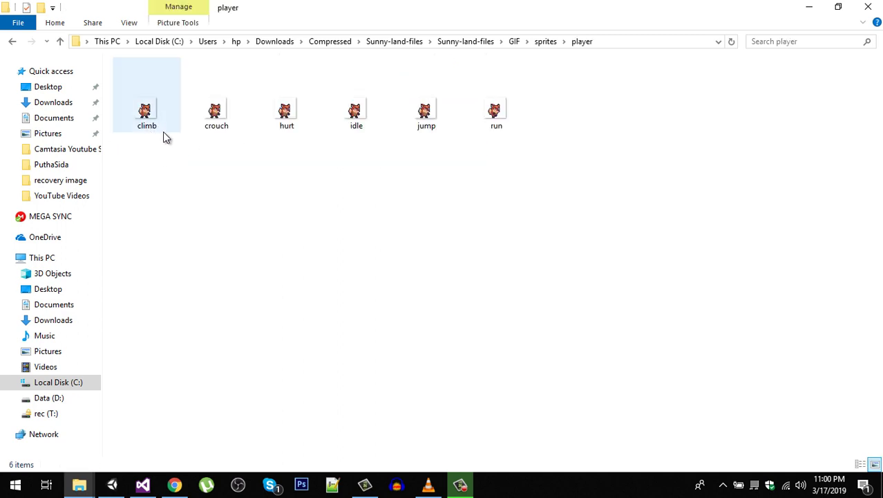
{"action": "left_click", "coordinate": [517, 43]}
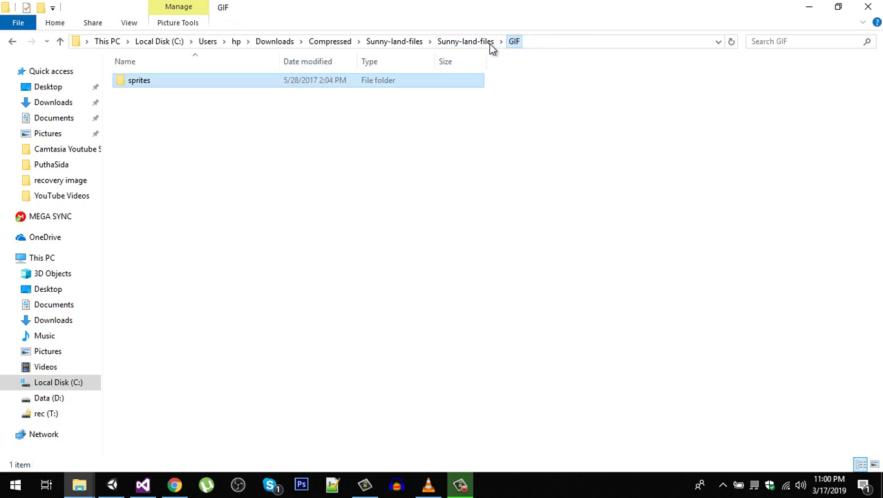
{"action": "left_click", "coordinate": [472, 43]}
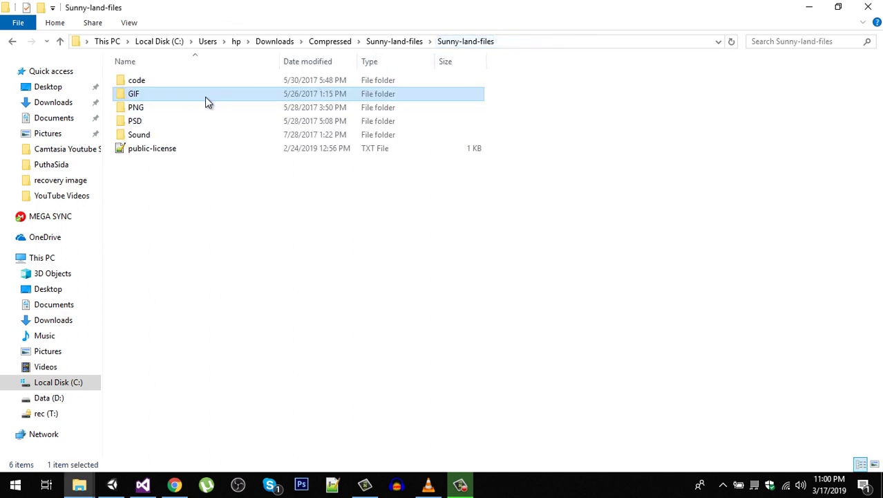
Examine the sprites, spritesheets and environment layers in the PNG folder of Sunny-land-files.
{"action": "double_click", "coordinate": [153, 111]}
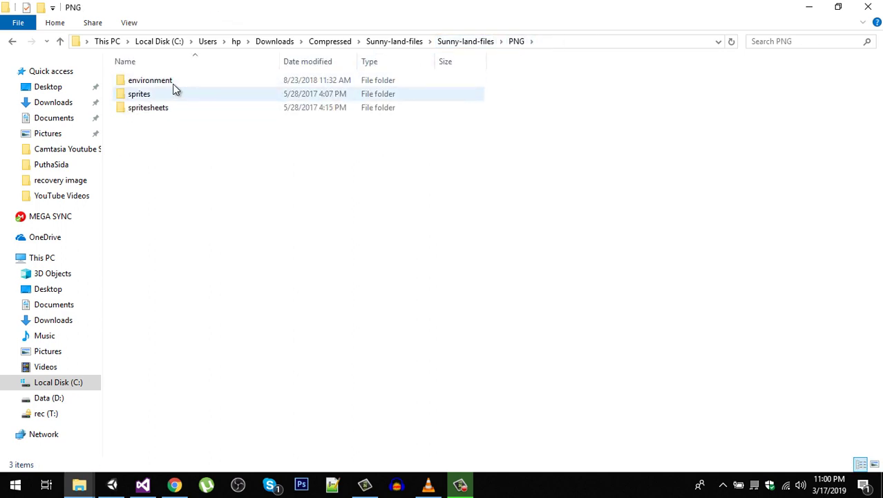
{"action": "double_click", "coordinate": [165, 93]}
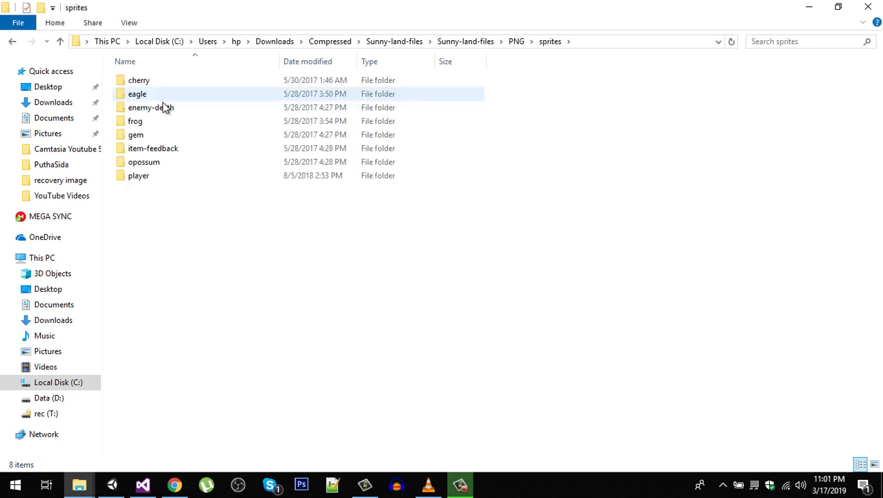
{"action": "left_click", "coordinate": [514, 42]}
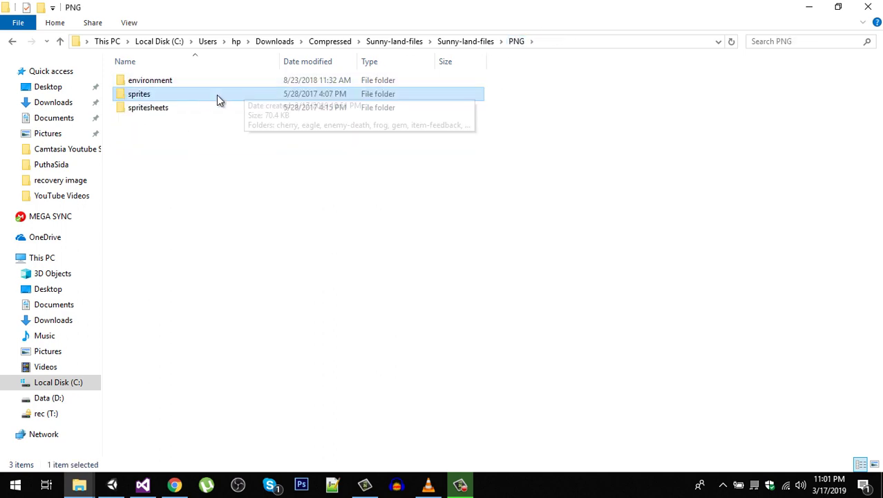
{"action": "double_click", "coordinate": [182, 109]}
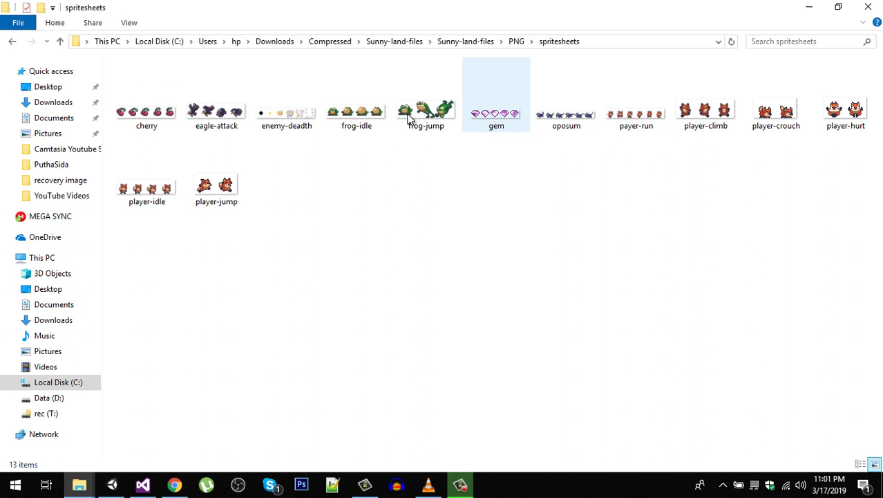
{"action": "left_click", "coordinate": [520, 42]}
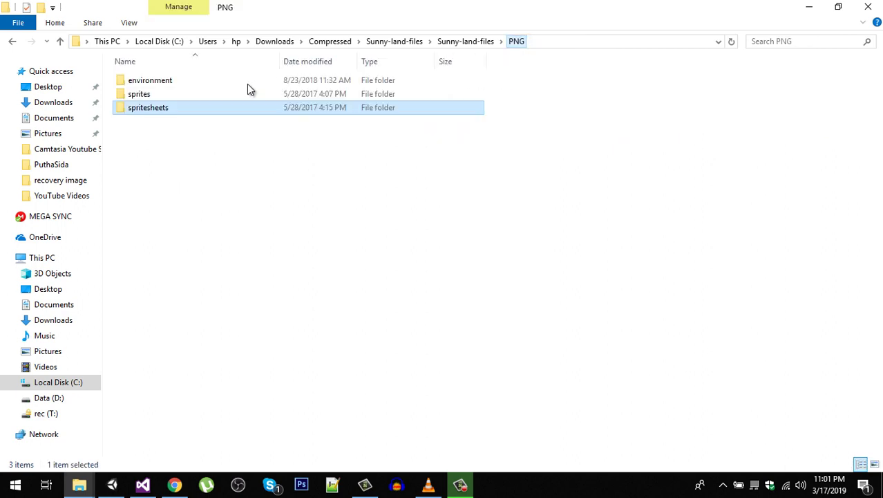
{"action": "double_click", "coordinate": [174, 81]}
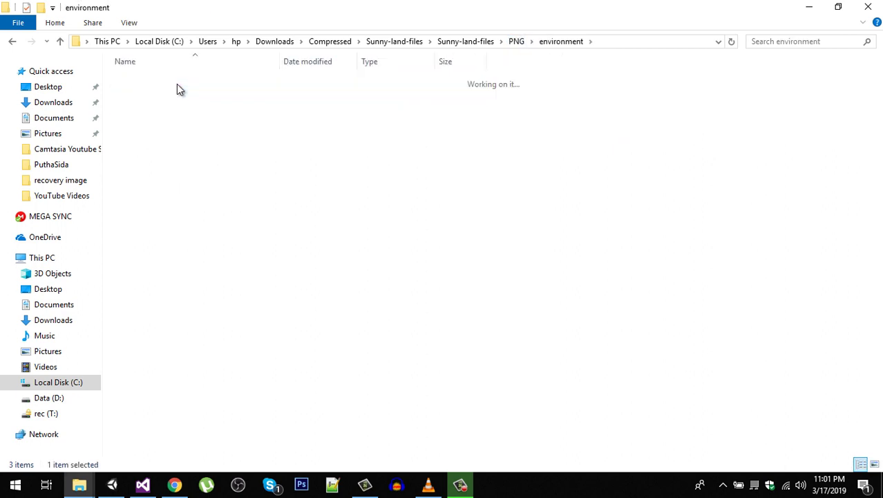
{"action": "double_click", "coordinate": [177, 84]}
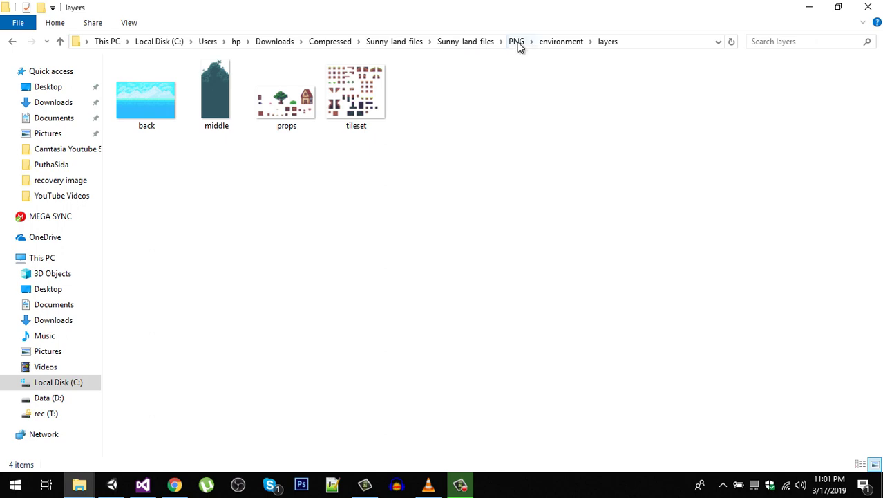
{"action": "left_click", "coordinate": [519, 42]}
{"action": "left_click", "coordinate": [477, 42]}
Switch to Unity and open the layers folder inside the PNG folder of the imported Environment assets.
{"action": "left_click", "coordinate": [810, 7]}
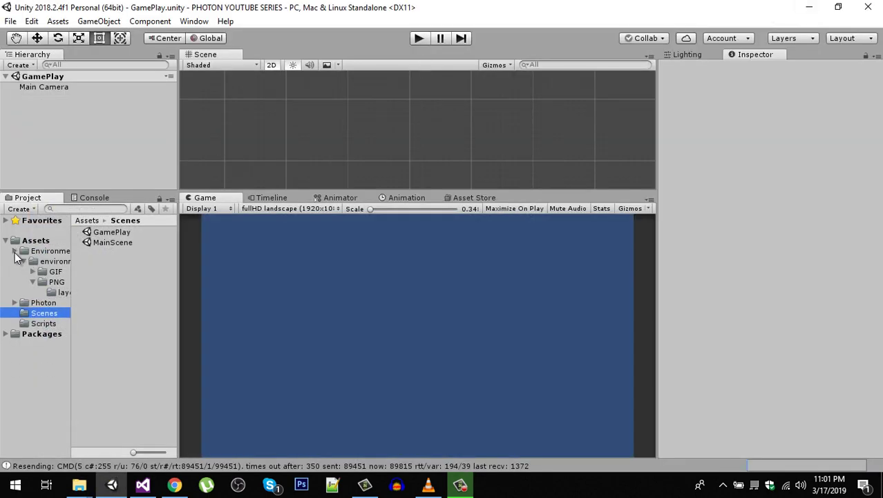
{"action": "left_click", "coordinate": [15, 252]}
{"action": "left_click", "coordinate": [66, 253]}
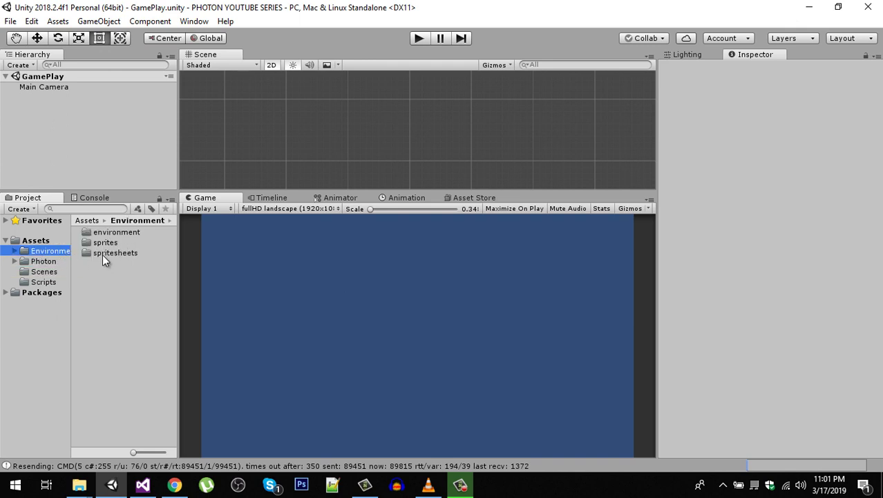
{"action": "double_click", "coordinate": [127, 233]}
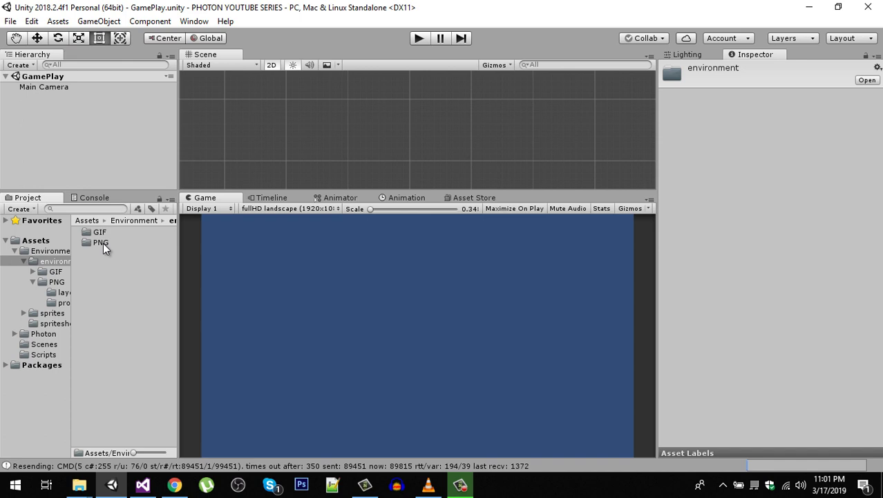
{"action": "double_click", "coordinate": [104, 242]}
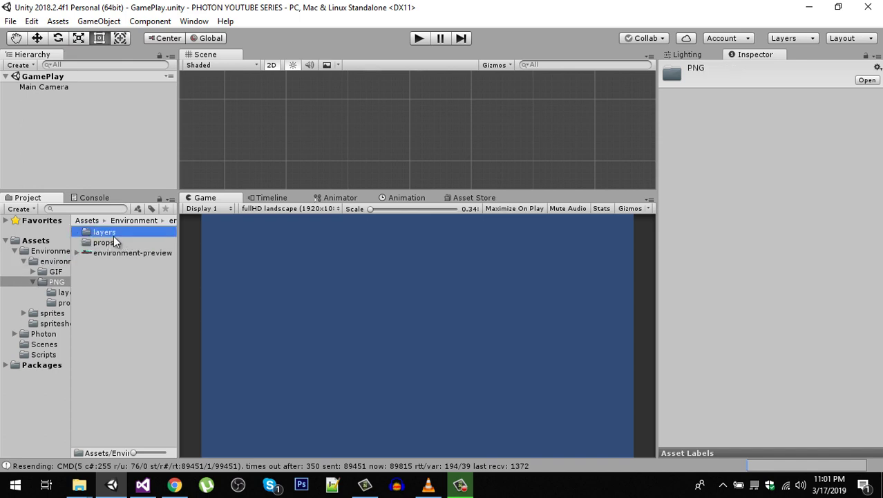
{"action": "double_click", "coordinate": [111, 233]}
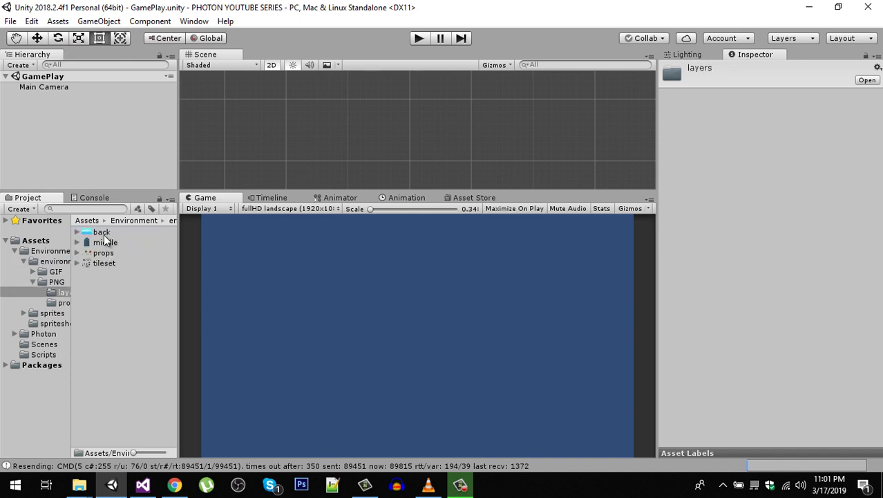
Create an empty game object in the GamePlay scene and name it Environment.
{"action": "left_click", "coordinate": [71, 119]}
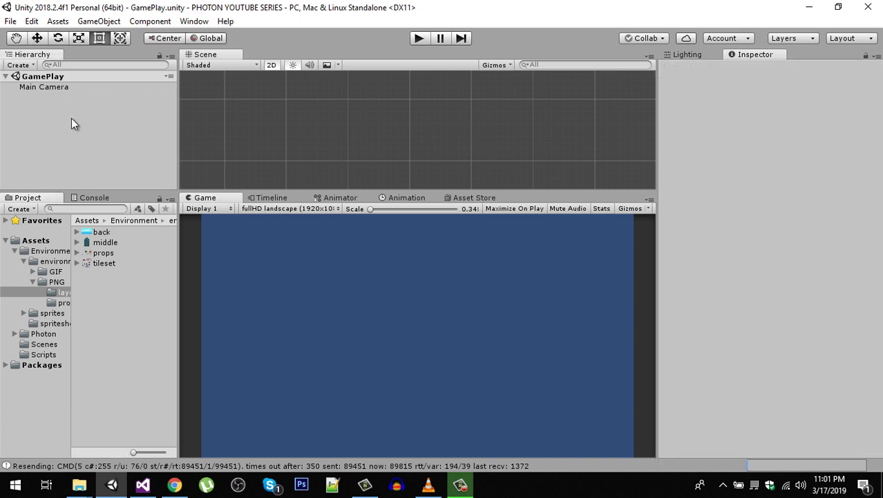
{"action": "left_click", "coordinate": [19, 65]}
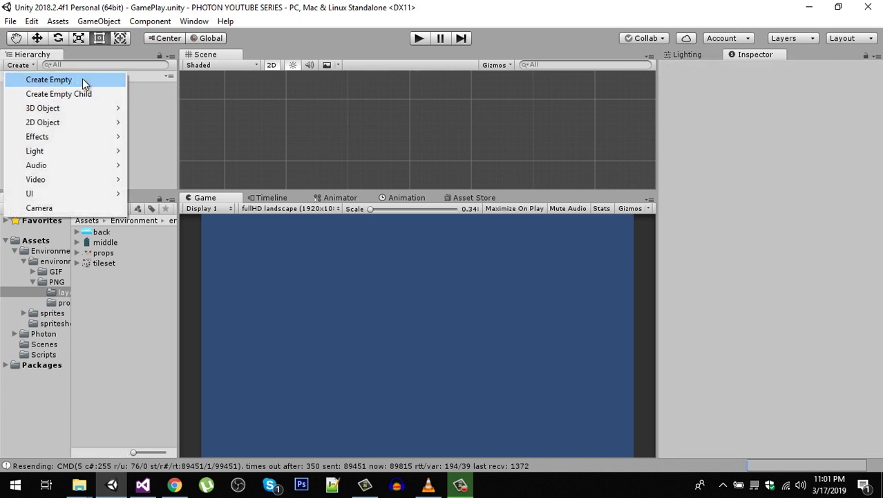
{"action": "left_click", "coordinate": [83, 79]}
{"action": "left_click", "coordinate": [766, 70]}
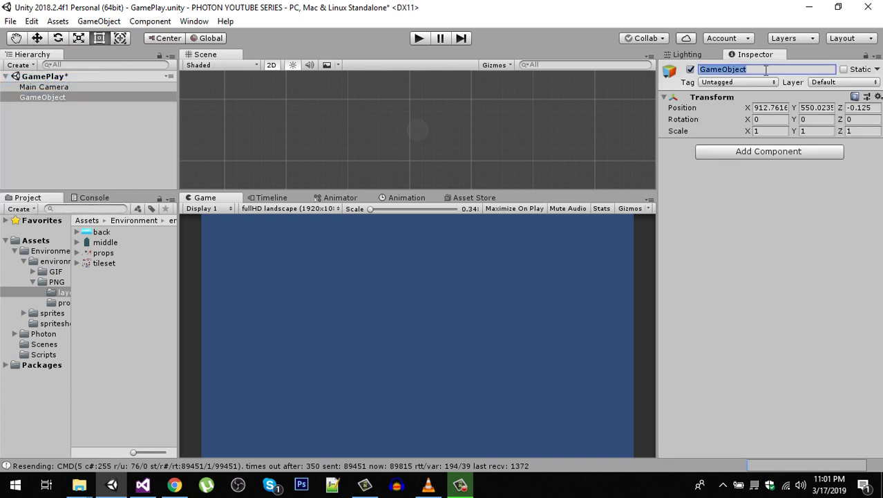
{"action": "type", "text": "Environment"}
{"action": "key", "text": "Return"}
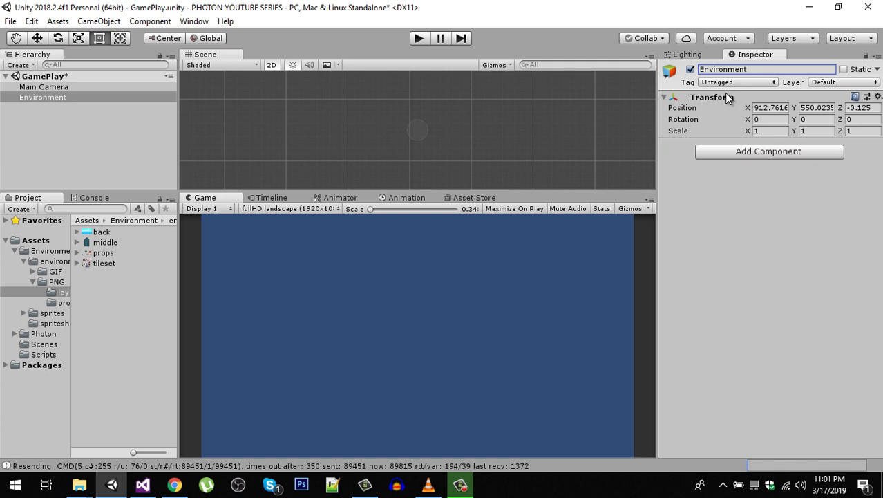
Add the back sprite to the scene as a child of the Environment object.
{"action": "left_click", "coordinate": [32, 112]}
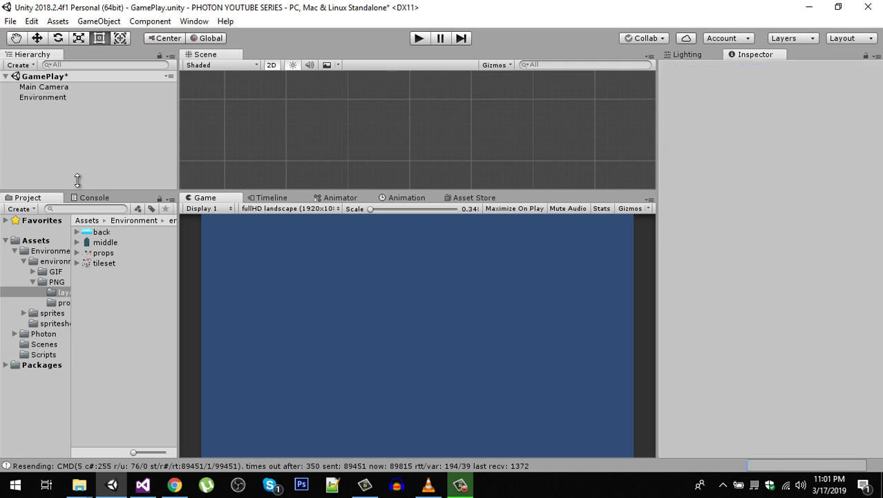
{"action": "left_click", "coordinate": [52, 99]}
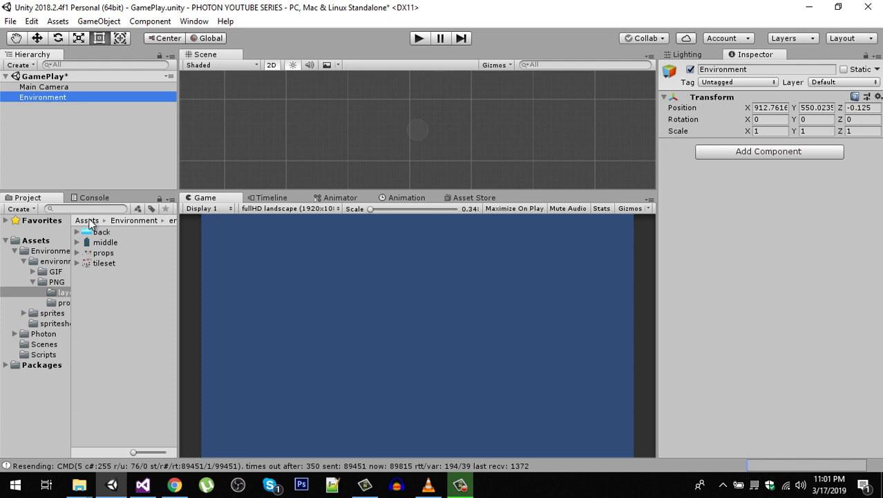
{"action": "left_click_drag", "start_coordinate": [89, 232], "coordinate": [54, 98]}
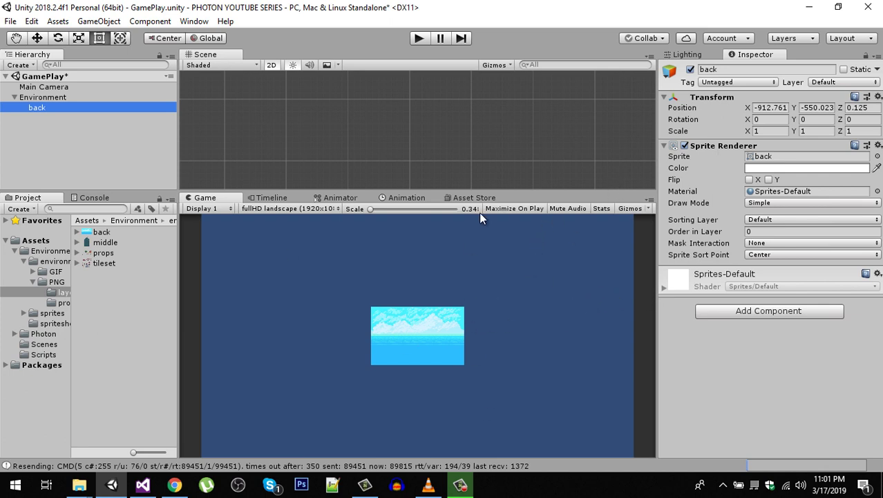
{"action": "left_click", "coordinate": [498, 190]}
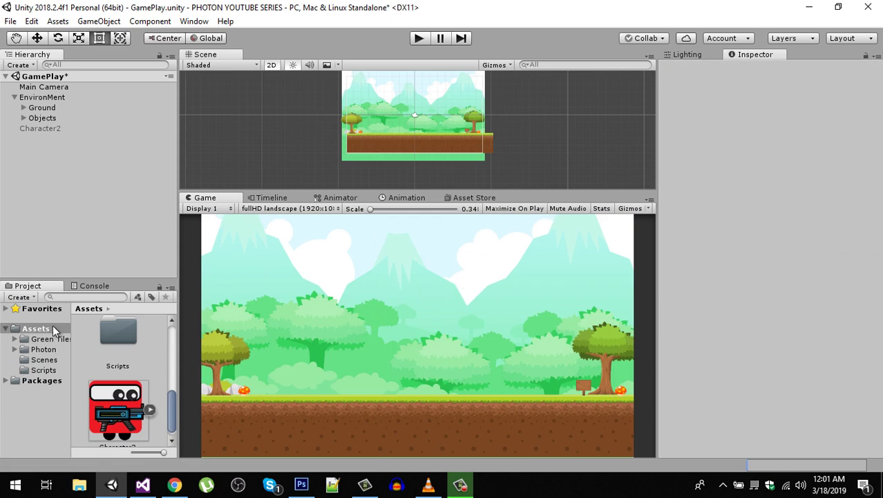
Examine the Ground and Objects groups under the EnvironMent object, then collapse its hierarchy.
{"action": "mouse_move", "coordinate": [174, 485]}
{"action": "left_click", "coordinate": [34, 118]}
{"action": "left_click", "coordinate": [22, 107]}
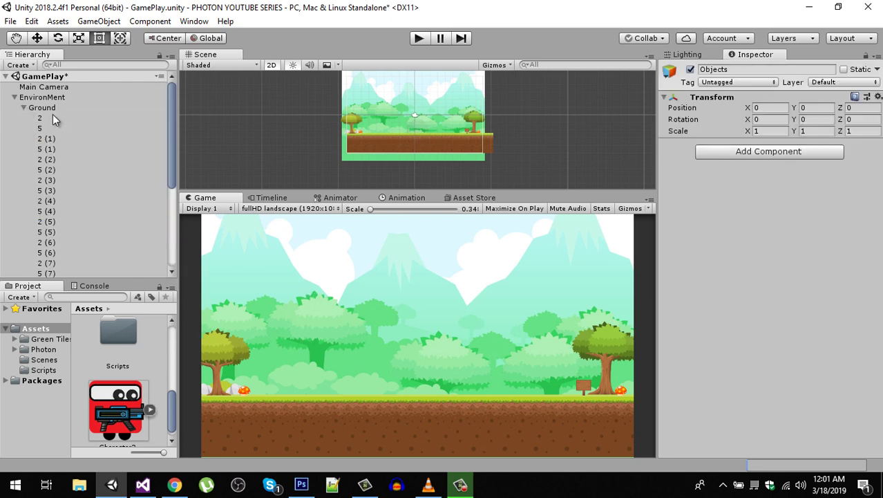
{"action": "left_click", "coordinate": [23, 108]}
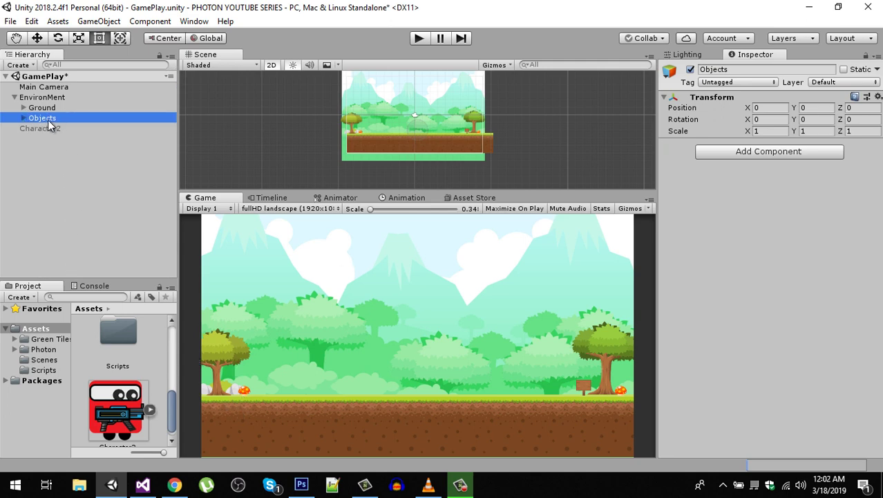
{"action": "left_click", "coordinate": [15, 97]}
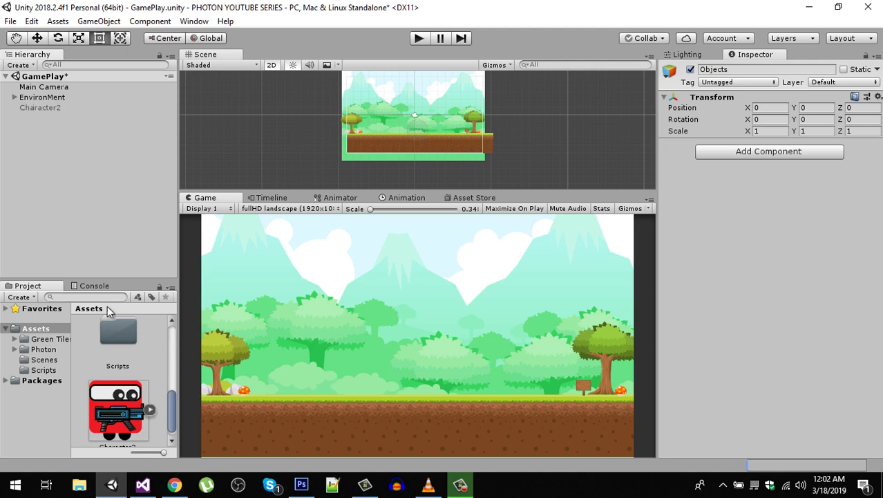
Switch to Photoshop and select a white eye highlight in the red character drawing.
{"action": "left_click", "coordinate": [301, 484]}
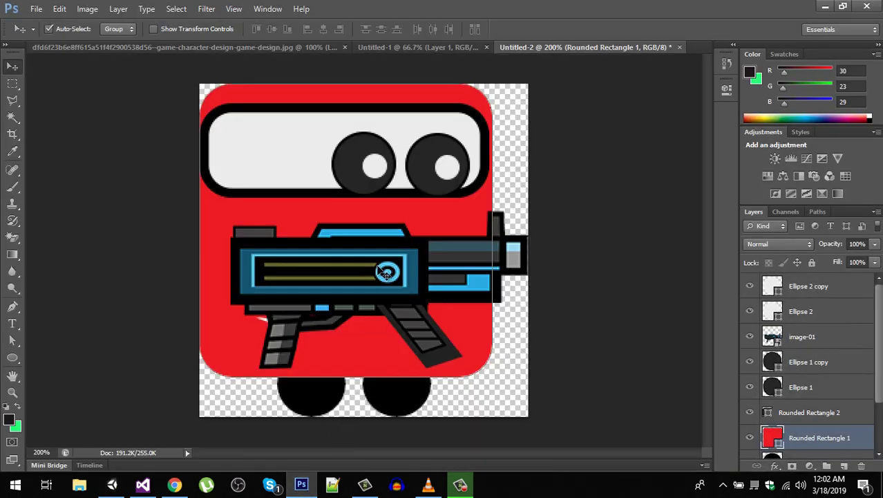
{"action": "left_click", "coordinate": [374, 164]}
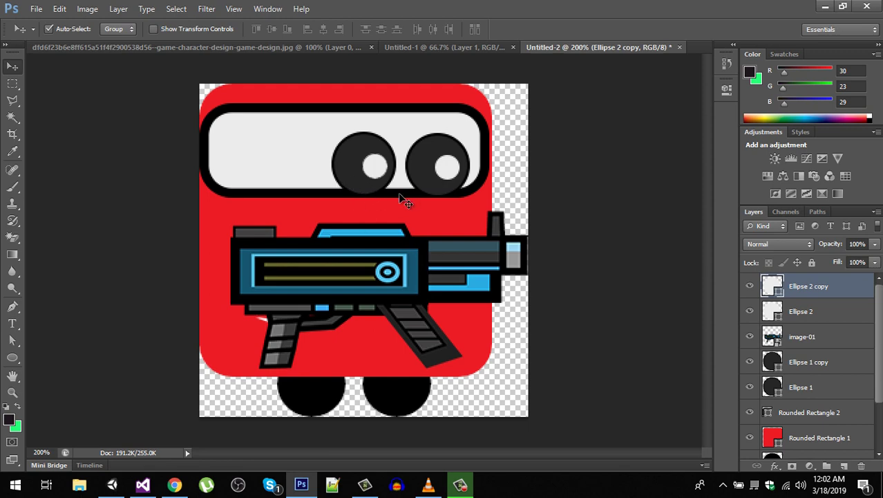
Switch back to the GamePlay scene in Unity.
{"action": "left_click", "coordinate": [825, 8]}
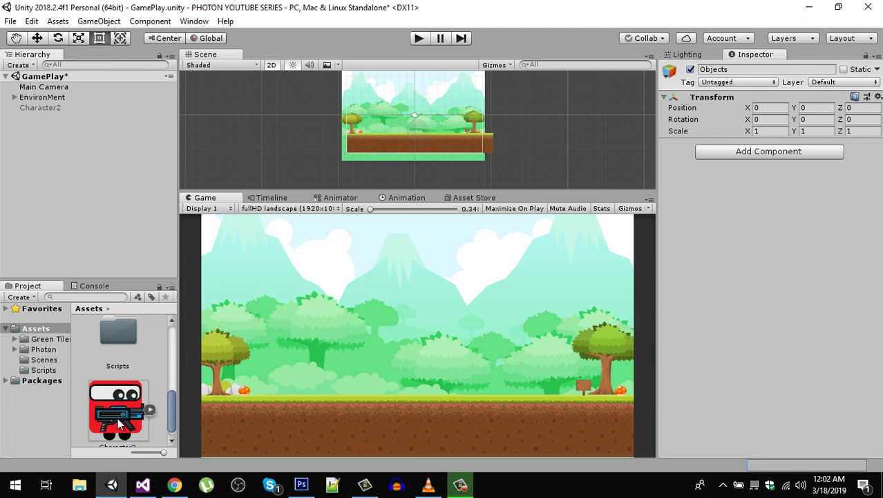
{"action": "left_click_drag", "start_coordinate": [119, 420], "coordinate": [72, 223]}
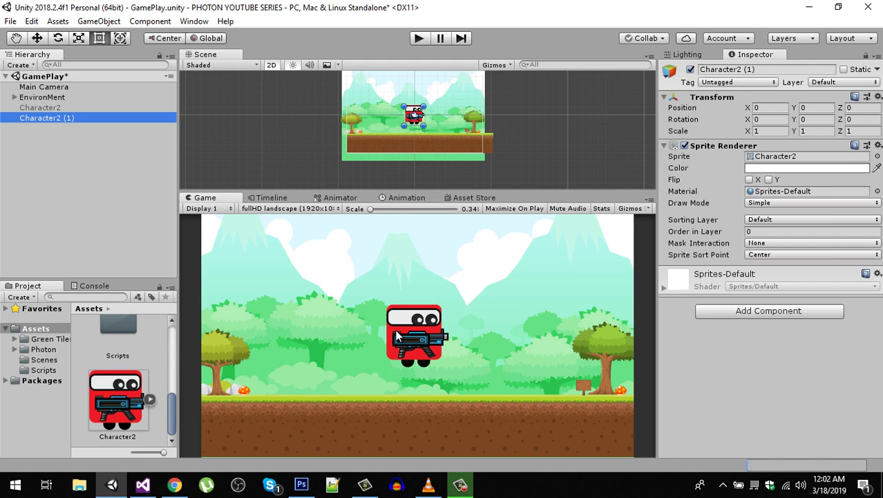
{"action": "left_click", "coordinate": [92, 125]}
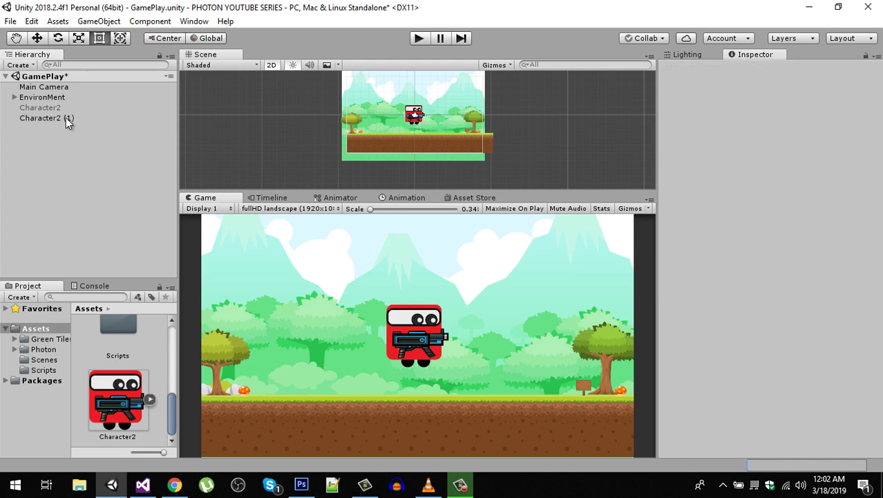
{"action": "left_click", "coordinate": [68, 116]}
{"action": "key", "text": "Delete"}
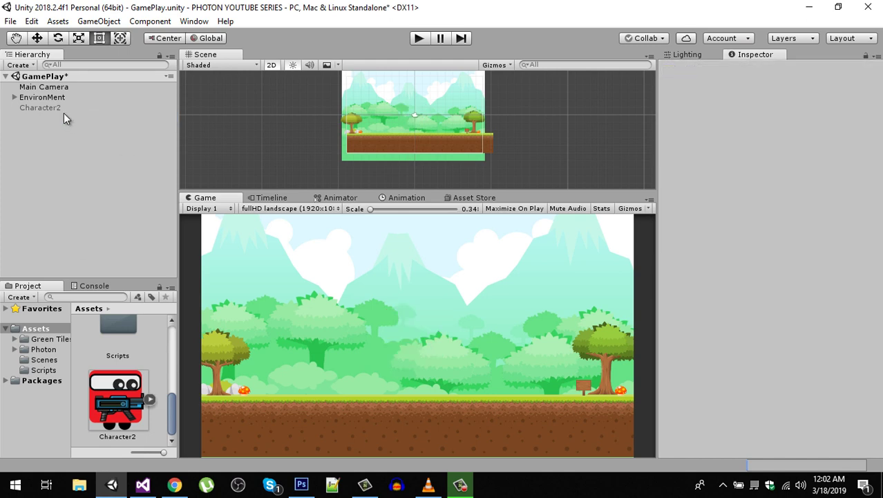
Activate the disabled Character2 object in the GamePlay scene.
{"action": "left_click", "coordinate": [64, 111]}
{"action": "left_click", "coordinate": [690, 69]}
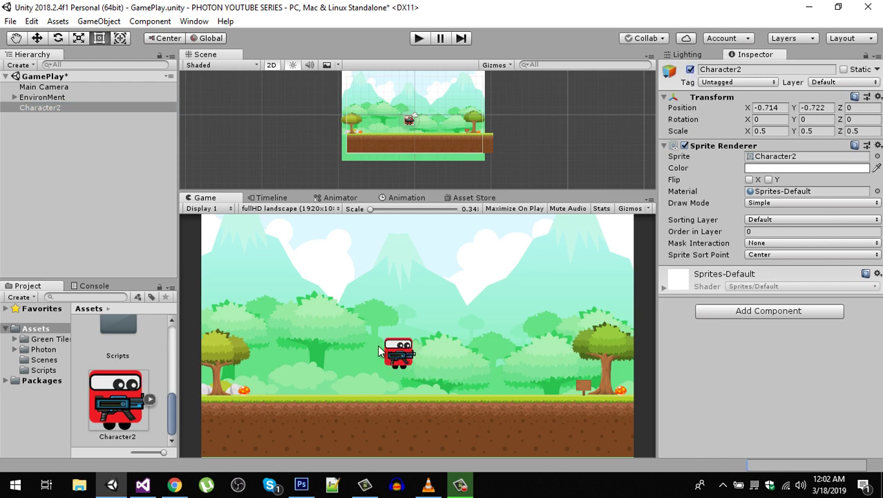
{"action": "left_click", "coordinate": [82, 178]}
Add a Box Collider 2D component to the Ground object inside EnvironMent.
{"action": "left_click", "coordinate": [14, 97]}
{"action": "left_click", "coordinate": [50, 108]}
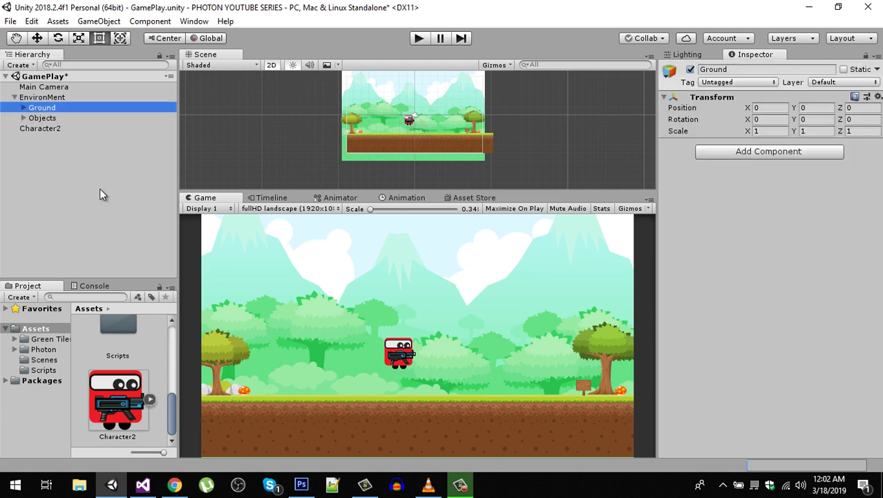
{"action": "left_click", "coordinate": [24, 108]}
{"action": "scroll", "coordinate": [425, 159], "scroll_direction": "up", "scroll_amount": 3}
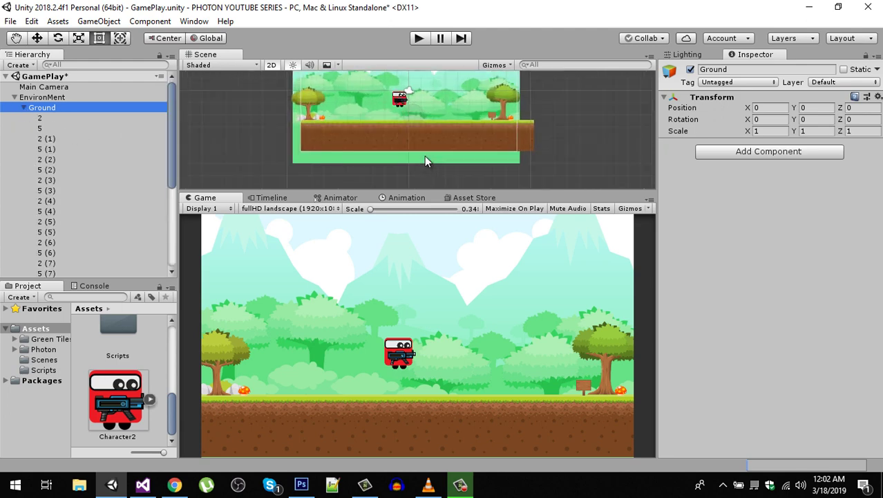
{"action": "left_click", "coordinate": [24, 108]}
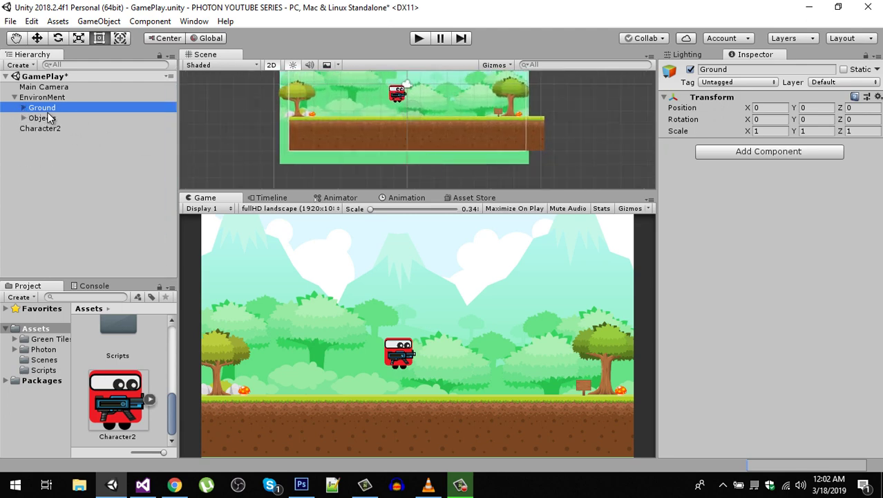
{"action": "left_click", "coordinate": [780, 156]}
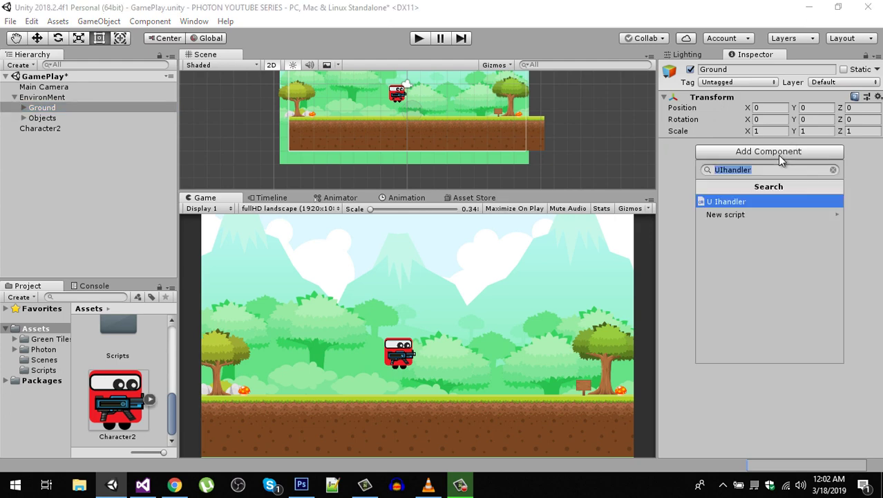
{"action": "type", "text": "BOX"}
{"action": "key", "text": "Down"}
{"action": "key", "text": "Return"}
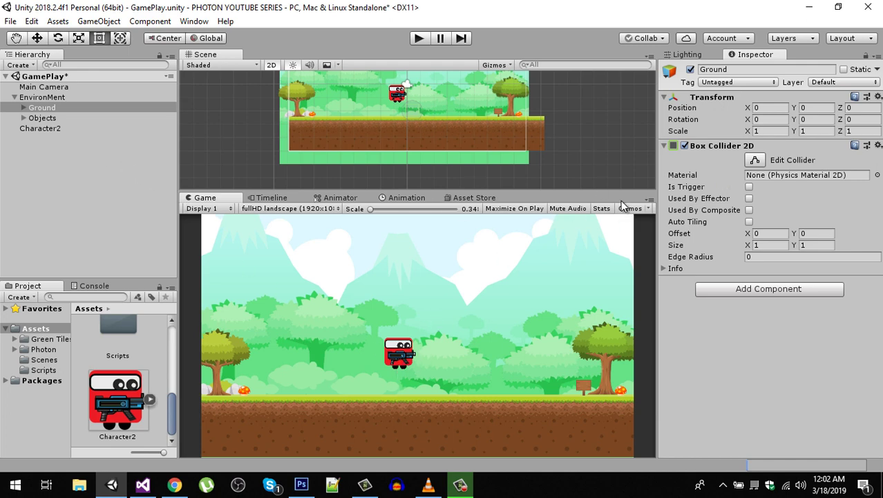
Enlarge the Ground's box collider along the ground strip between the two trees, to about 17.54 by 1.51 units.
{"action": "left_click_drag", "start_coordinate": [553, 193], "coordinate": [539, 304]}
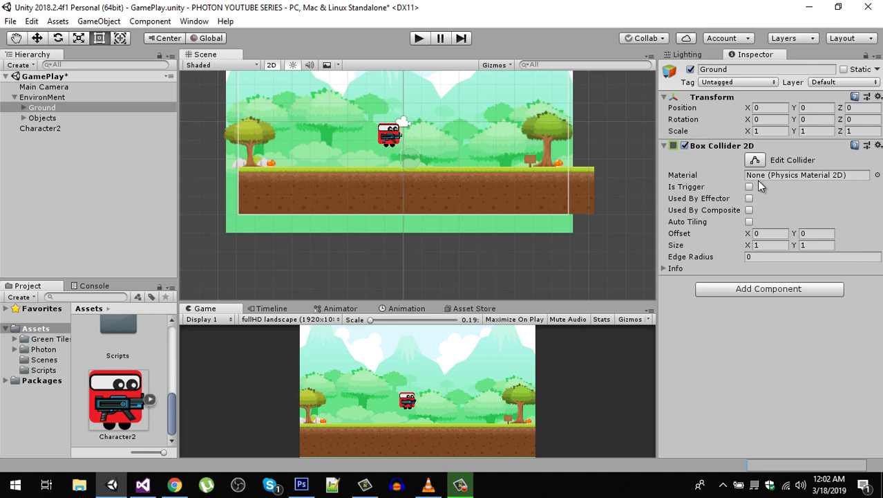
{"action": "left_click", "coordinate": [755, 160]}
{"action": "scroll", "coordinate": [448, 207], "scroll_direction": "up", "scroll_amount": 5}
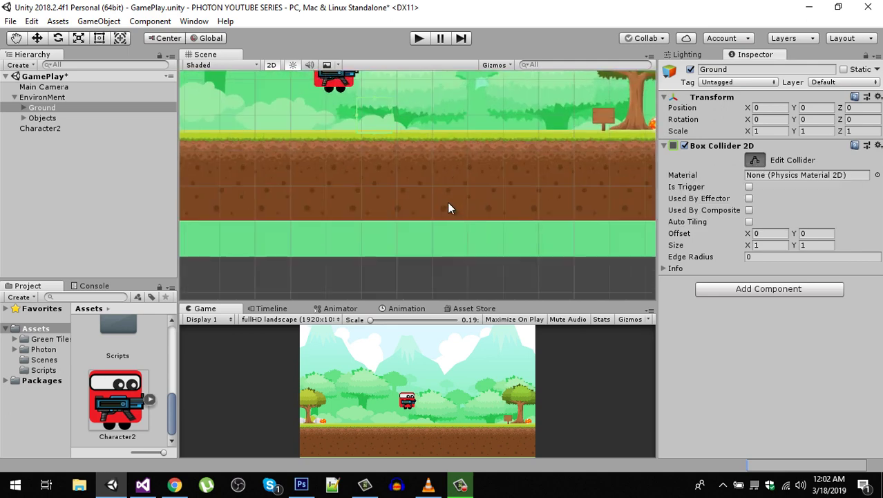
{"action": "middle_click_drag", "start_coordinate": [400, 137], "coordinate": [473, 241]}
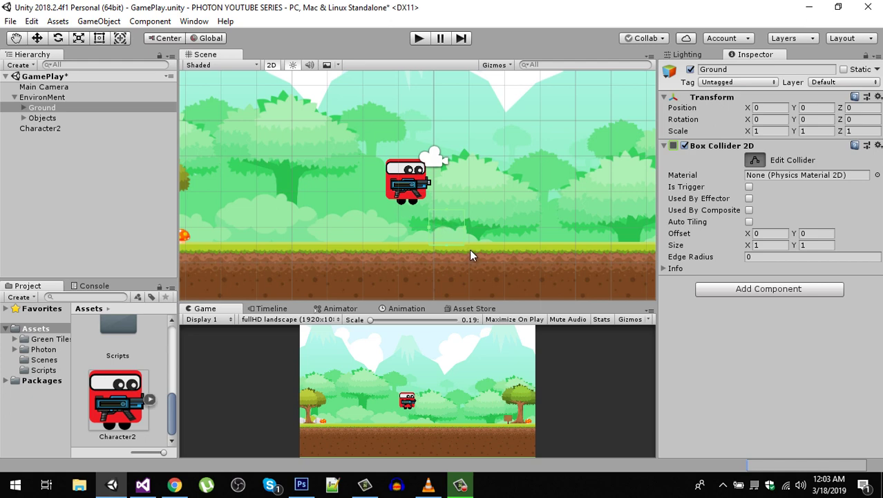
{"action": "scroll", "coordinate": [477, 253], "scroll_direction": "down", "scroll_amount": 3}
{"action": "middle_click_drag", "start_coordinate": [489, 243], "coordinate": [484, 197]}
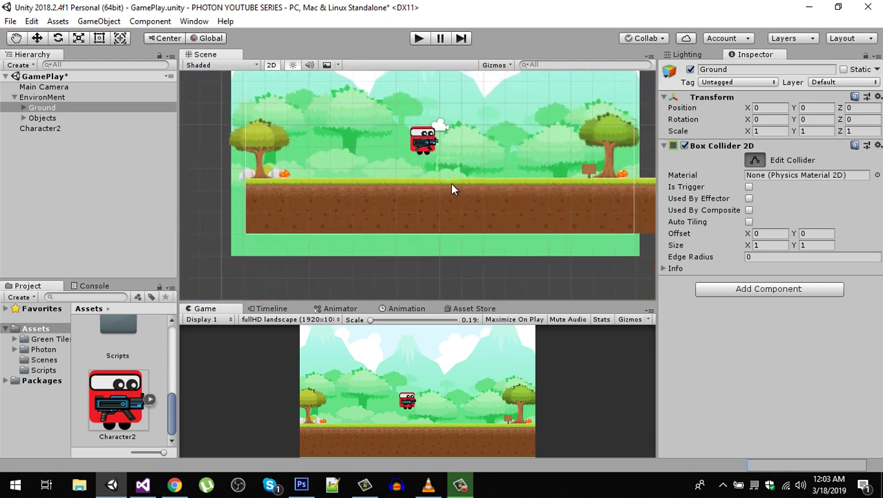
{"action": "left_click_drag", "start_coordinate": [448, 185], "coordinate": [257, 182]}
{"action": "left_click_drag", "start_coordinate": [456, 179], "coordinate": [627, 186]}
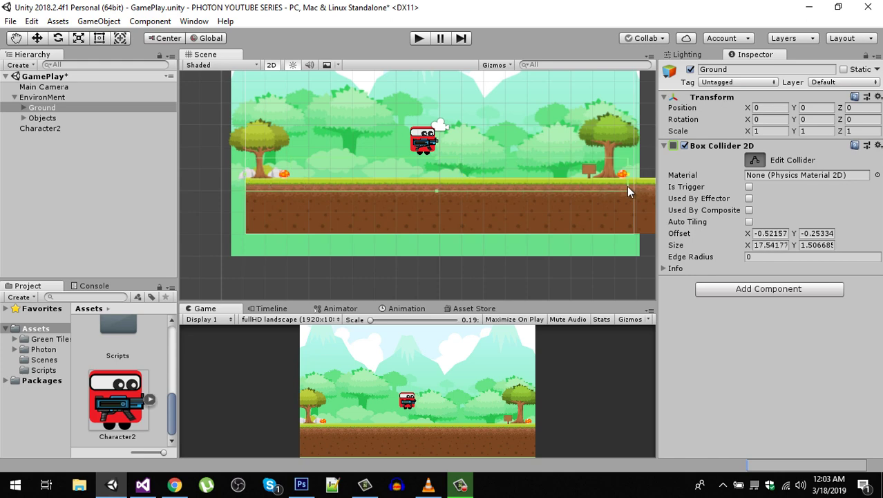
Lower the upper edge of the Ground's box collider into the ground strip and save the scene.
{"action": "left_click_drag", "start_coordinate": [439, 159], "coordinate": [438, 205]}
{"action": "left_click", "coordinate": [85, 203]}
{"action": "key", "text": "ctrl+s"}
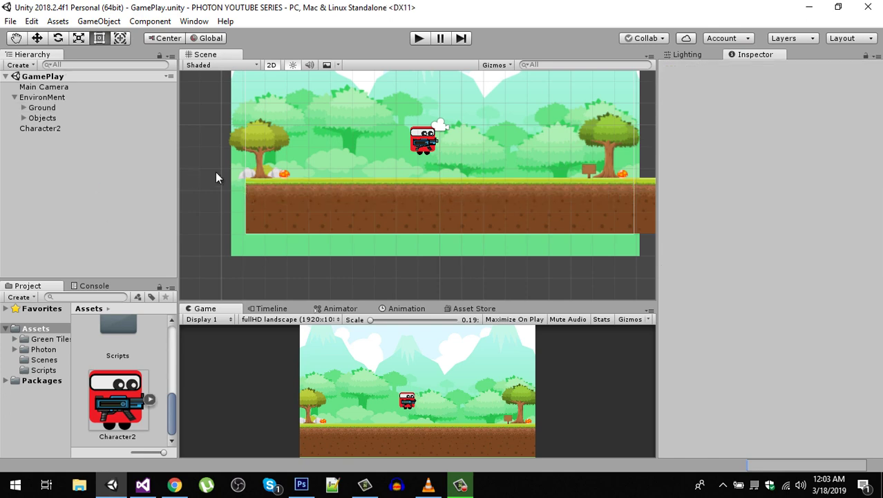
Rename the Character2 object in the scene as Player.
{"action": "left_click", "coordinate": [40, 129]}
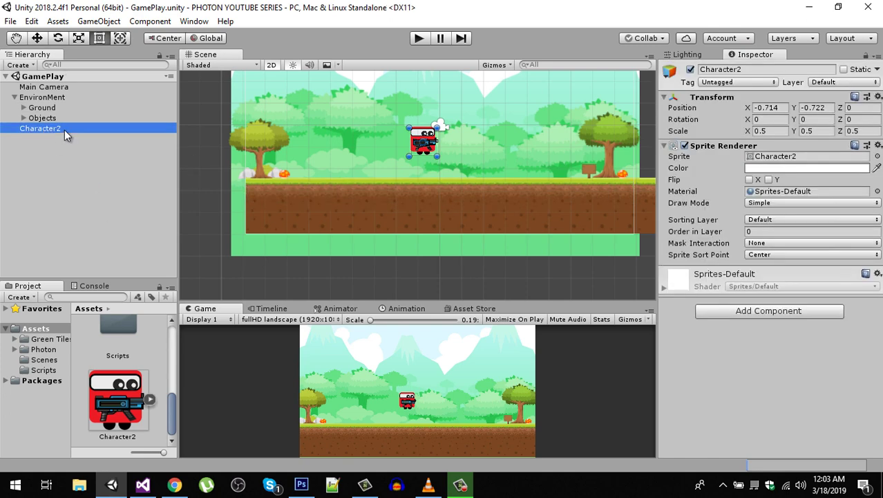
{"action": "left_click", "coordinate": [65, 130]}
{"action": "type", "text": "pLAYER"}
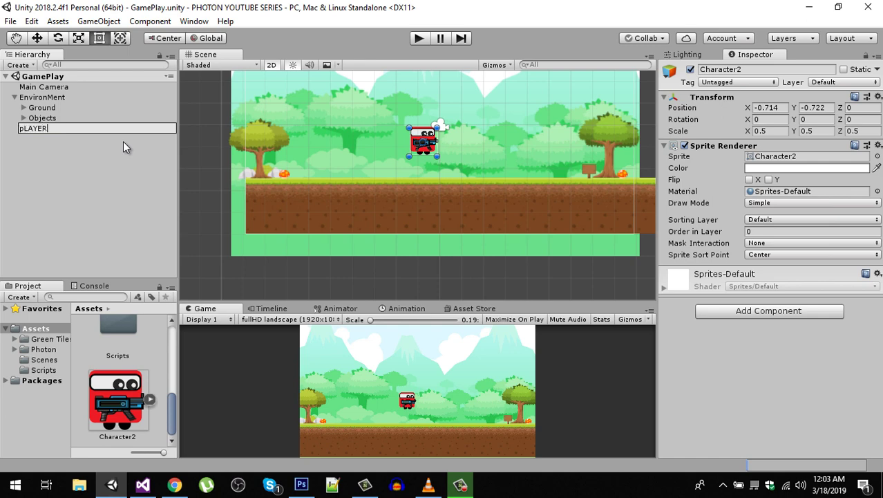
{"action": "key", "text": "ctrl+a"}
{"action": "key", "text": "BackSpace"}
{"action": "type", "text": "Player"}
{"action": "key", "text": "Return"}
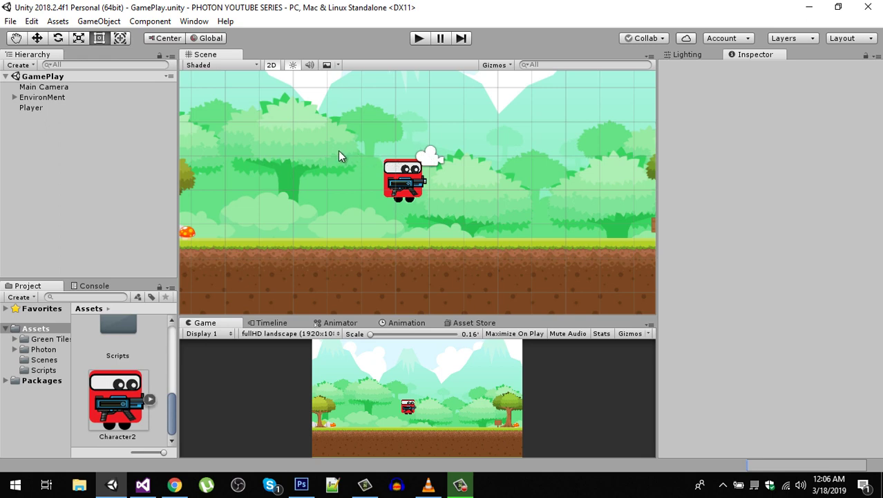
Create a UI Canvas as a child of the Player and set its render mode to World Space.
{"action": "left_click", "coordinate": [34, 108]}
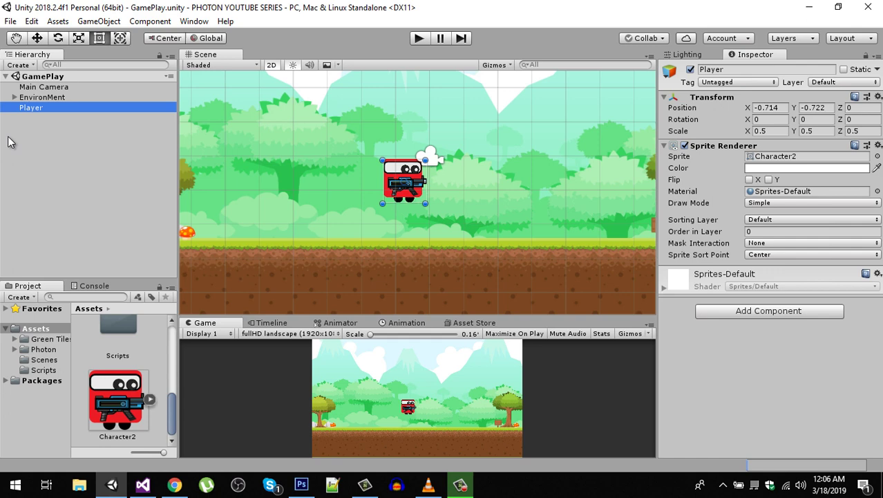
{"action": "right_click", "coordinate": [32, 108]}
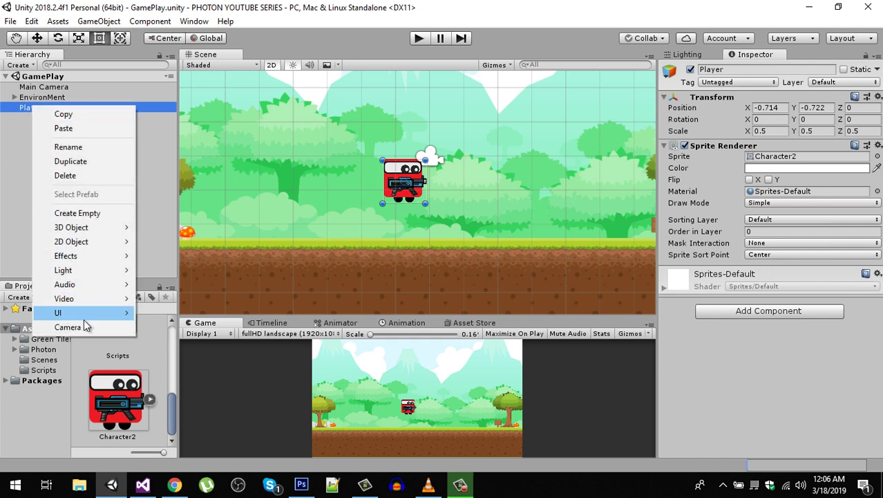
{"action": "mouse_move", "coordinate": [97, 315]}
{"action": "left_click", "coordinate": [168, 270]}
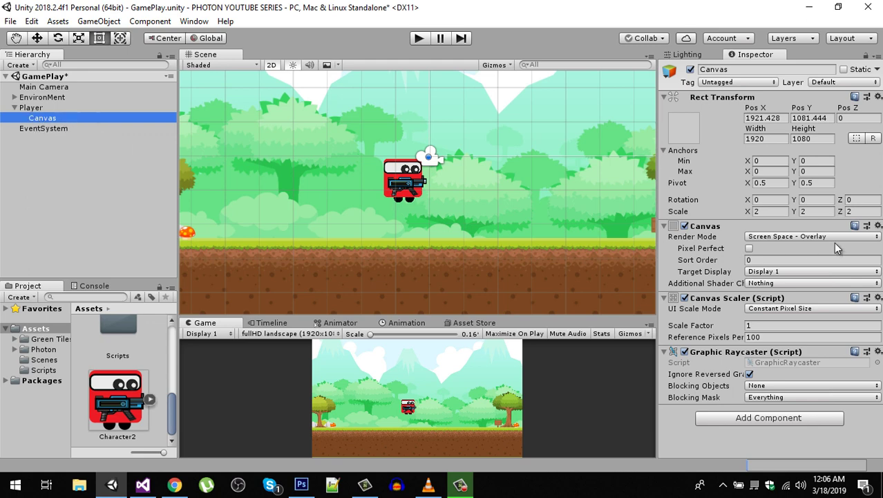
{"action": "left_click", "coordinate": [787, 236]}
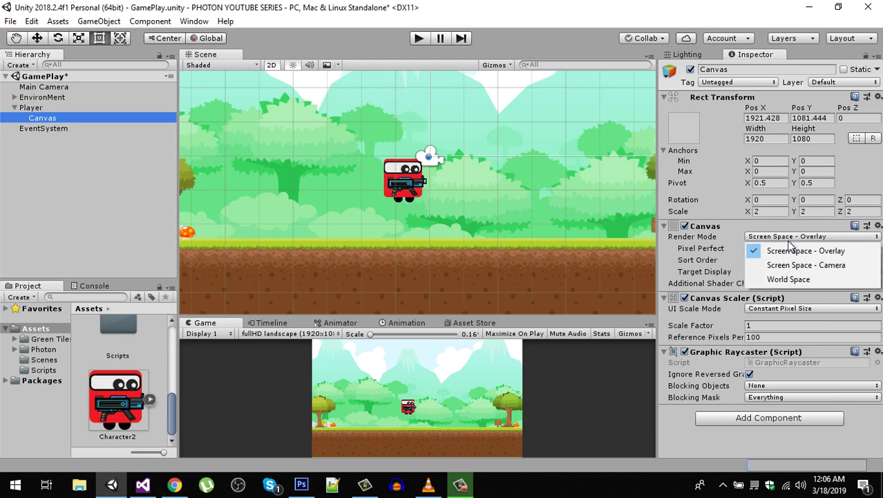
{"action": "left_click", "coordinate": [790, 281]}
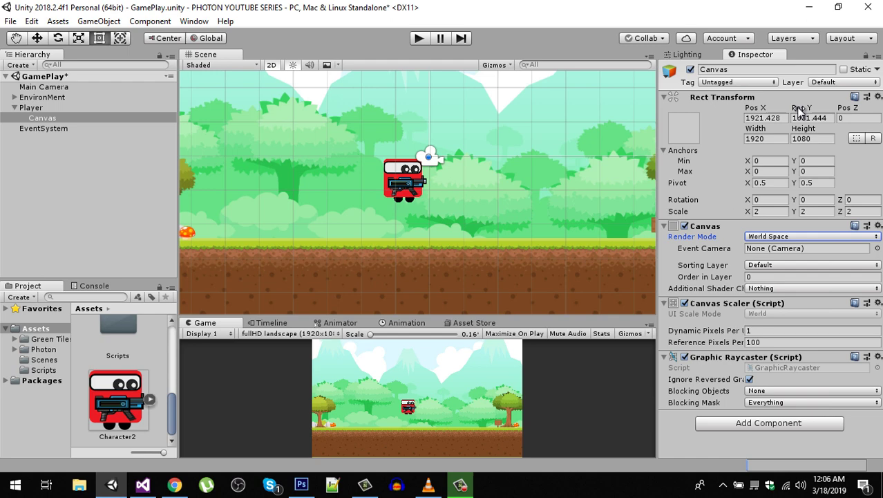
Reset the positions of the Canvas and its parent Player object.
{"action": "left_click", "coordinate": [877, 97]}
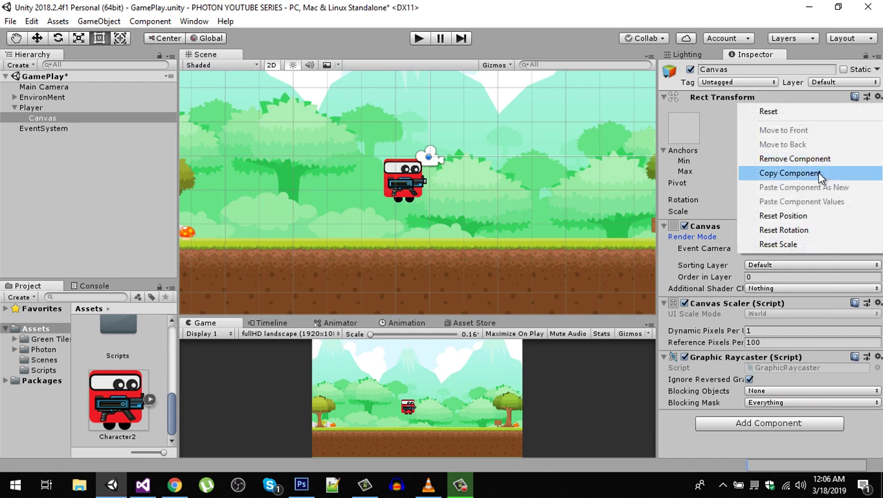
{"action": "left_click", "coordinate": [784, 216]}
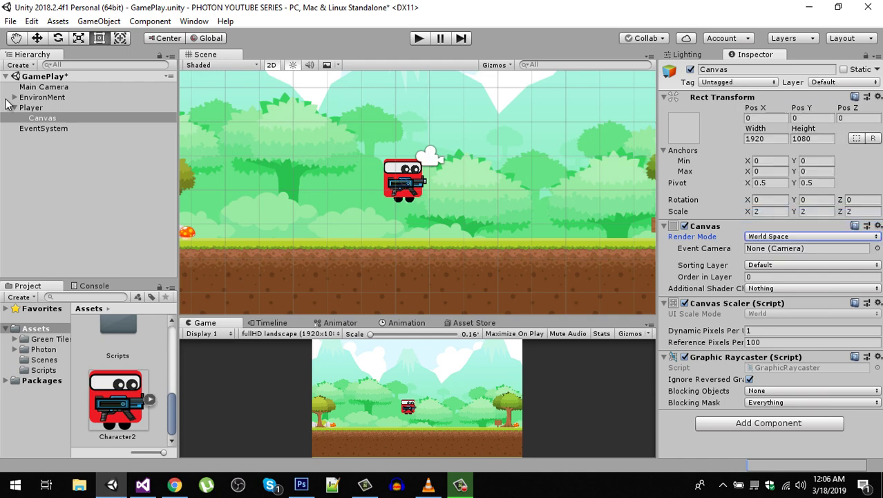
{"action": "left_click", "coordinate": [38, 109]}
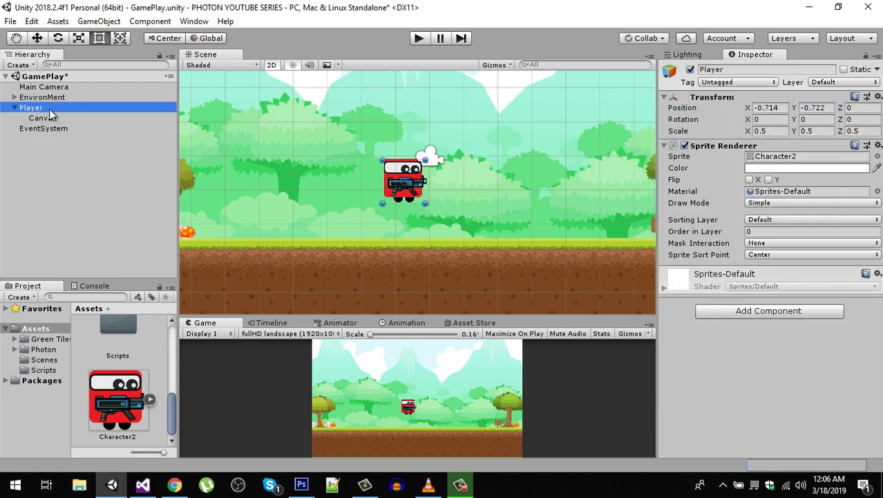
{"action": "left_click", "coordinate": [878, 97]}
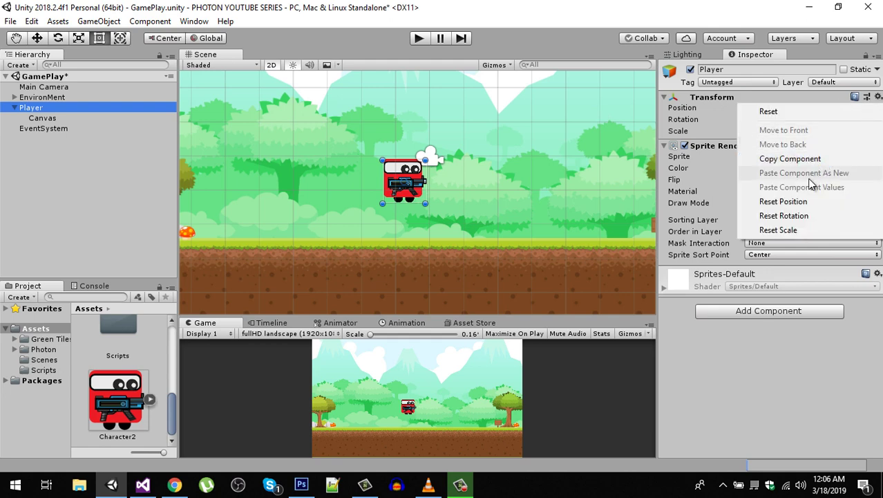
{"action": "left_click", "coordinate": [809, 202]}
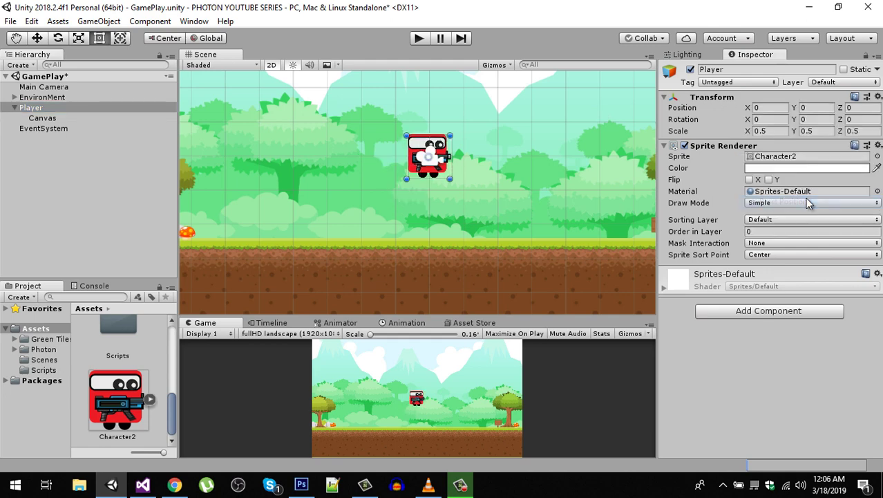
Add a UI Text object under the Player's Canvas and name it Player Name.
{"action": "left_click", "coordinate": [51, 119]}
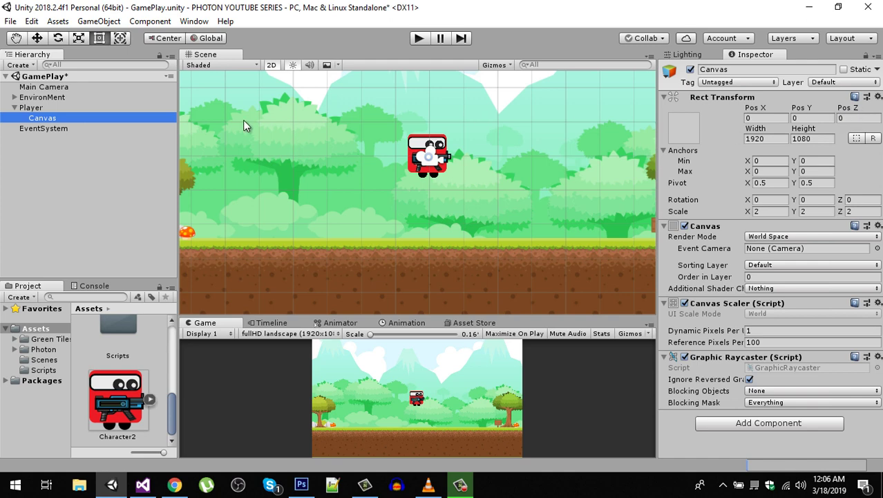
{"action": "right_click", "coordinate": [41, 122]}
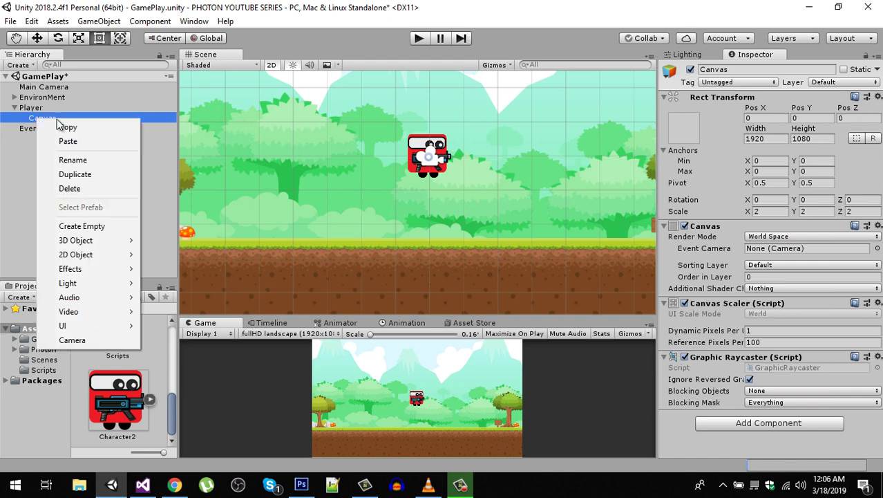
{"action": "mouse_move", "coordinate": [93, 325]}
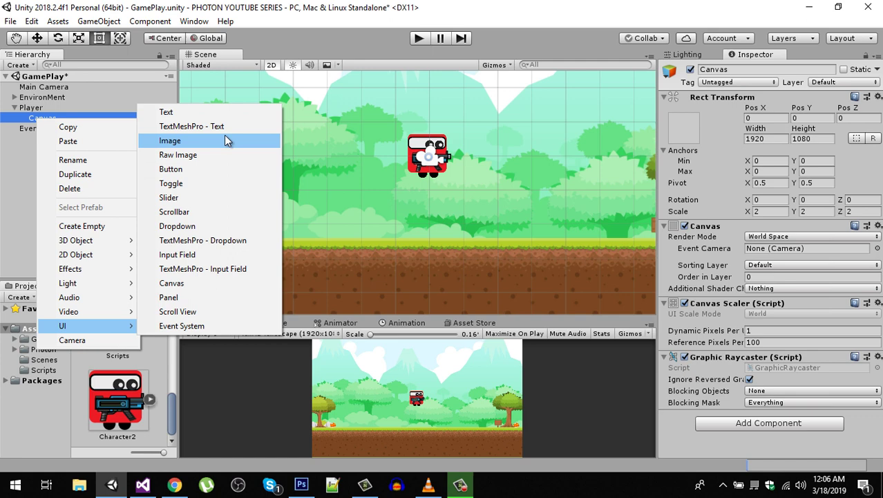
{"action": "left_click", "coordinate": [218, 115]}
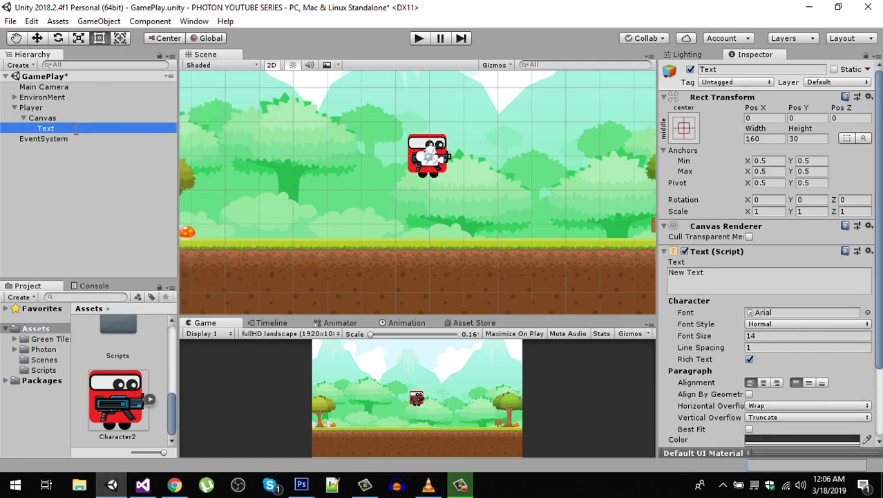
{"action": "type", "text": "Player Name"}
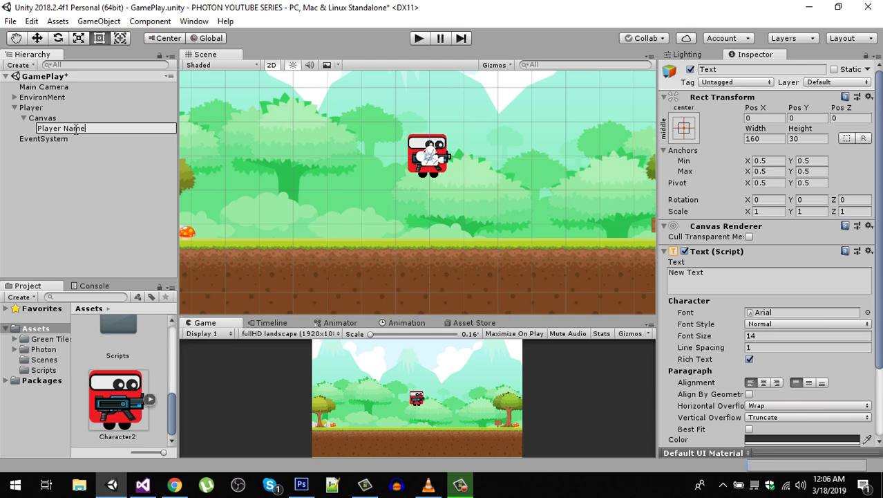
{"action": "key", "text": "Return"}
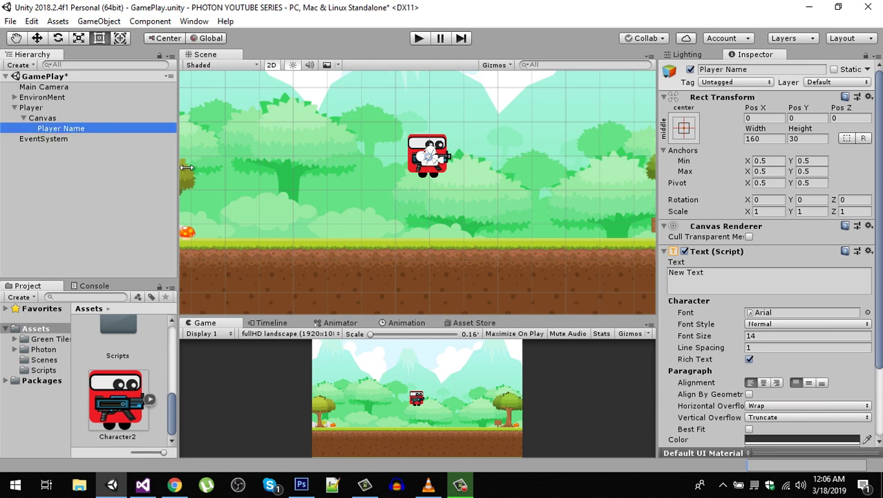
Scale the Player Name text down uniformly to about 0.05 and enlarge the Game view.
{"action": "left_click", "coordinate": [724, 275]}
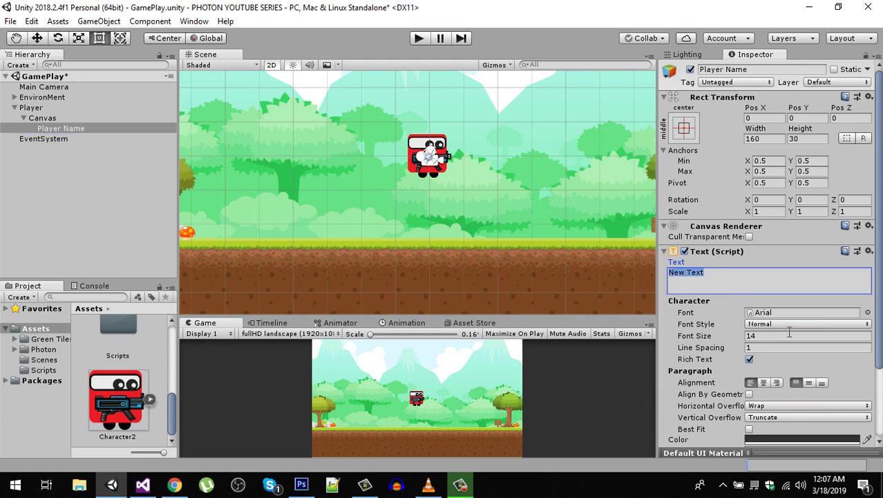
{"action": "double_click", "coordinate": [70, 128]}
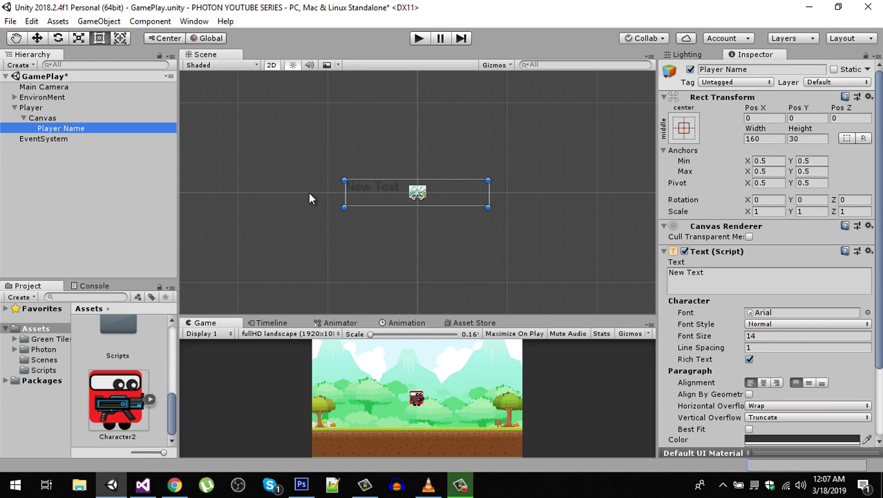
{"action": "left_click", "coordinate": [80, 37]}
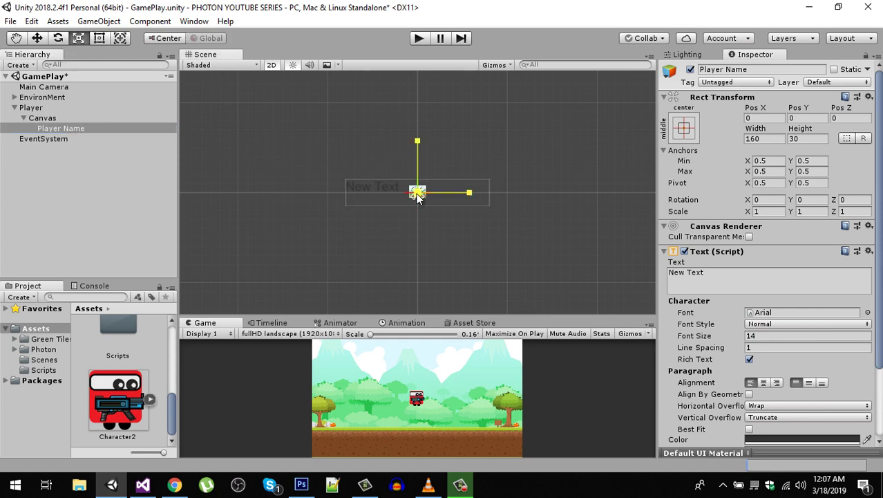
{"action": "left_click_drag", "start_coordinate": [418, 196], "coordinate": [392, 243]}
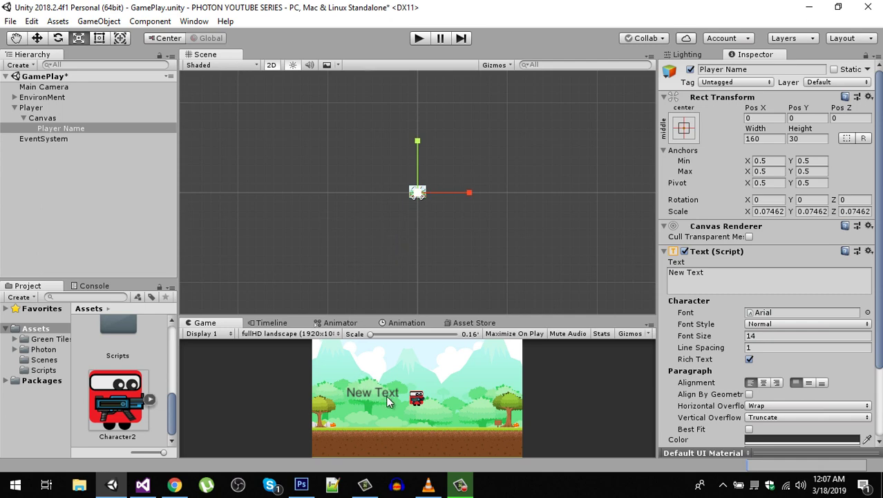
{"action": "left_click_drag", "start_coordinate": [442, 312], "coordinate": [452, 192]}
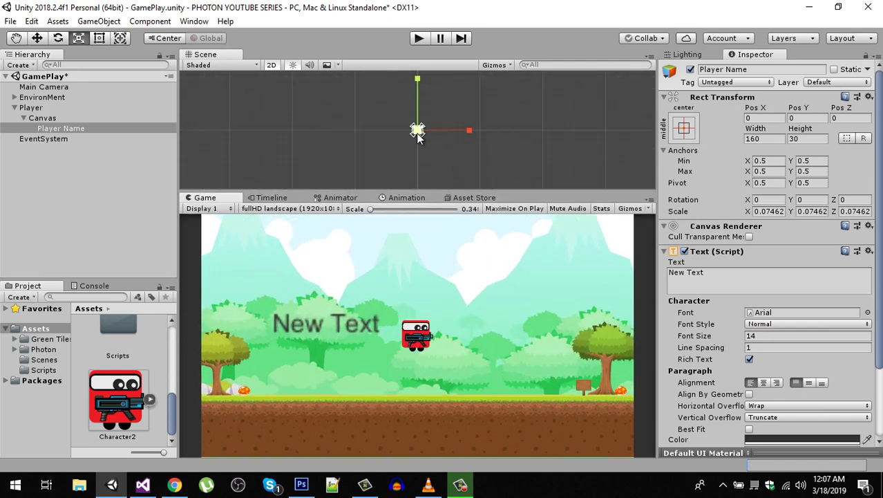
{"action": "left_click_drag", "start_coordinate": [417, 135], "coordinate": [414, 158]}
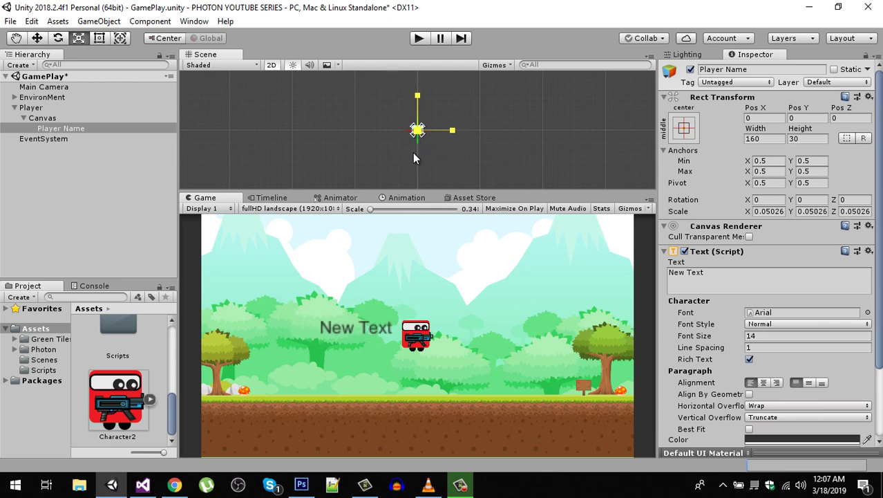
Set the Player Name text's font size to 74 and its horizontal overflow to Overflow.
{"action": "left_click", "coordinate": [748, 337]}
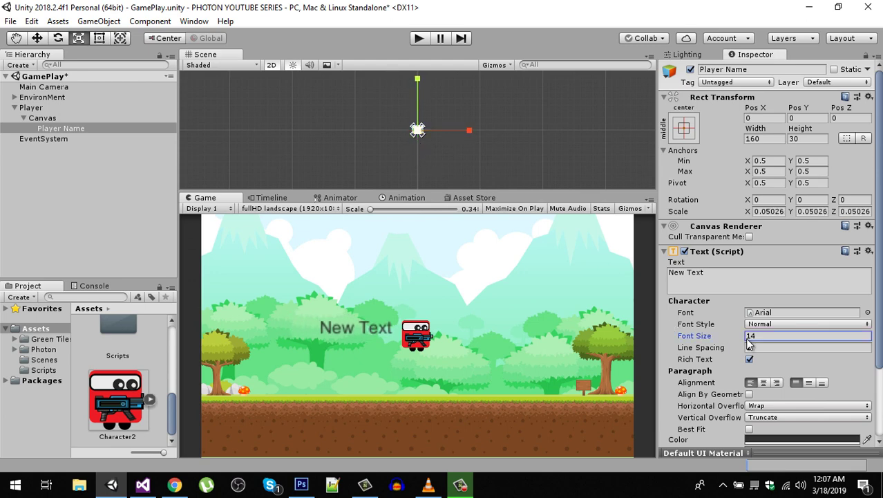
{"action": "type", "text": "43"}
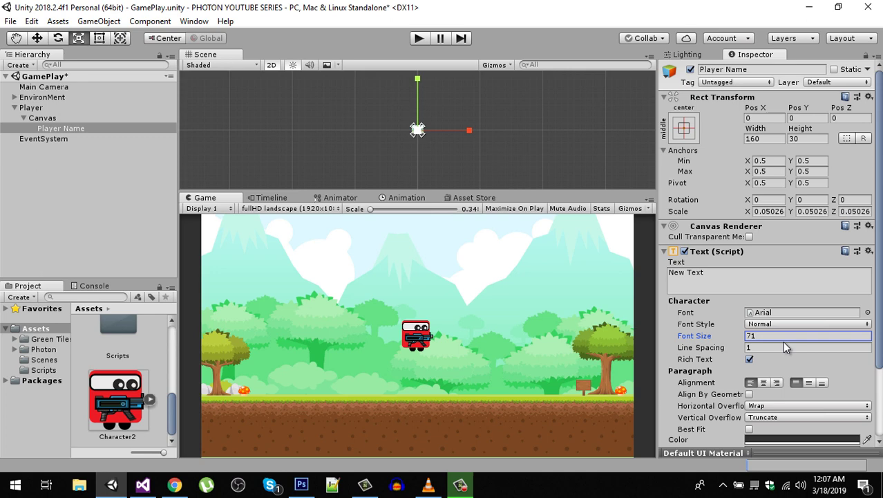
{"action": "type", "text": "74"}
{"action": "left_click_drag", "start_coordinate": [418, 130], "coordinate": [400, 197]}
{"action": "left_click", "coordinate": [774, 406]}
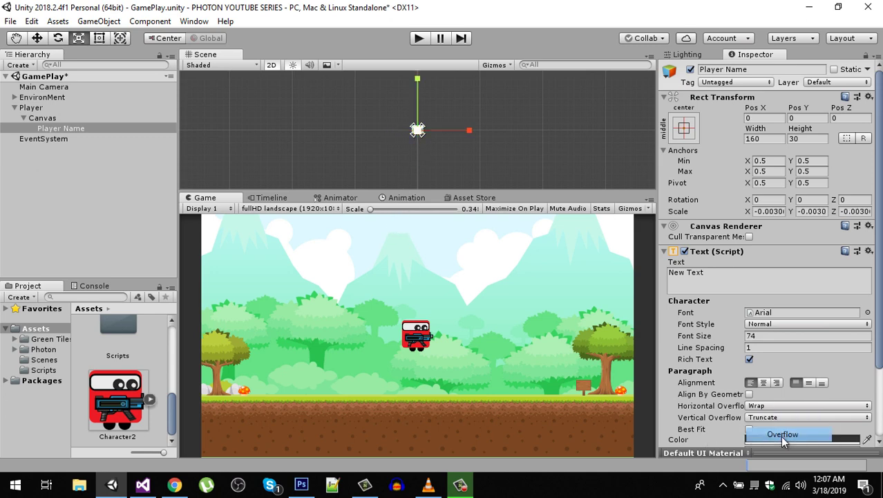
{"action": "left_click", "coordinate": [781, 434]}
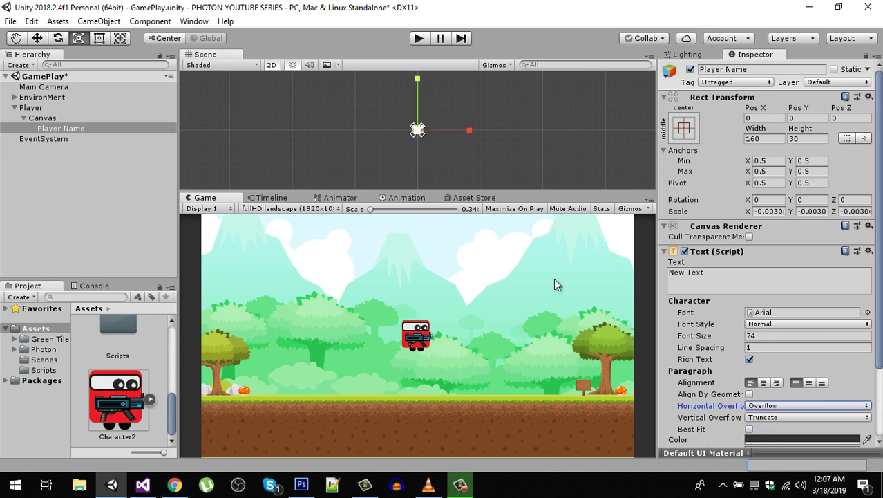
Shift the Player Name text to a Z position of about 20.89 and deactivate the EnvironMent object.
{"action": "double_click", "coordinate": [43, 131]}
{"action": "key", "text": "ctrl+z"}
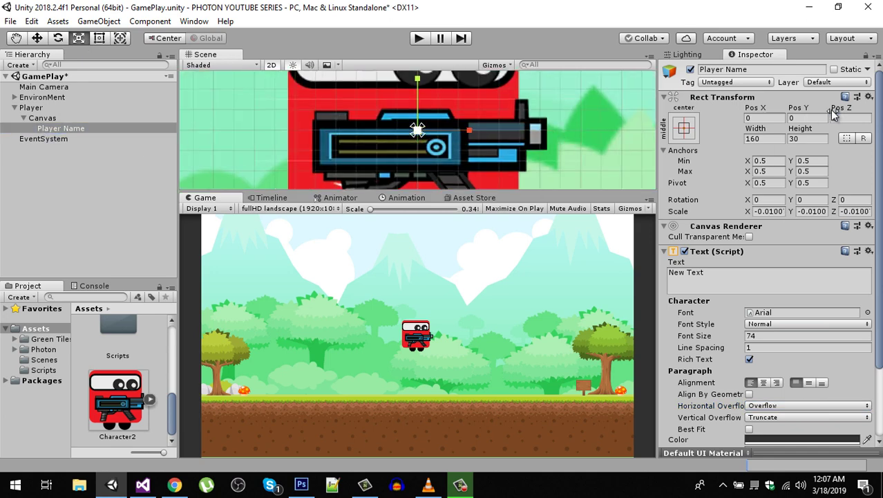
{"action": "left_click_drag", "start_coordinate": [838, 108], "coordinate": [83, 103]}
{"action": "left_click", "coordinate": [140, 102]}
{"action": "left_click", "coordinate": [690, 69]}
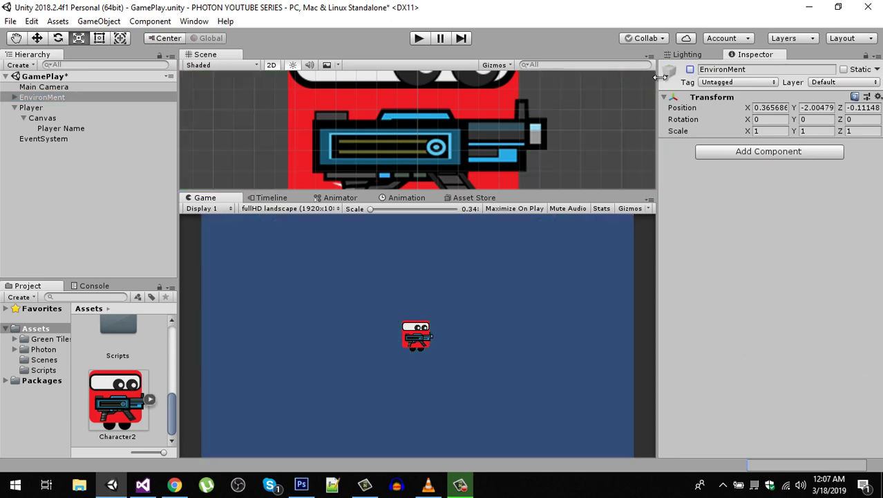
Enable Best Fit on the Player Name text and move the text up above the Player character.
{"action": "left_click", "coordinate": [54, 128]}
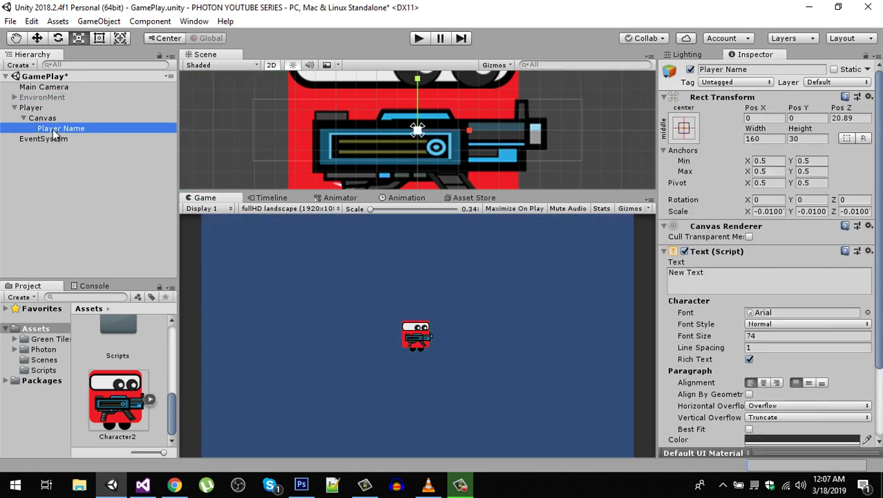
{"action": "scroll", "coordinate": [667, 282], "scroll_direction": "down", "scroll_amount": 3}
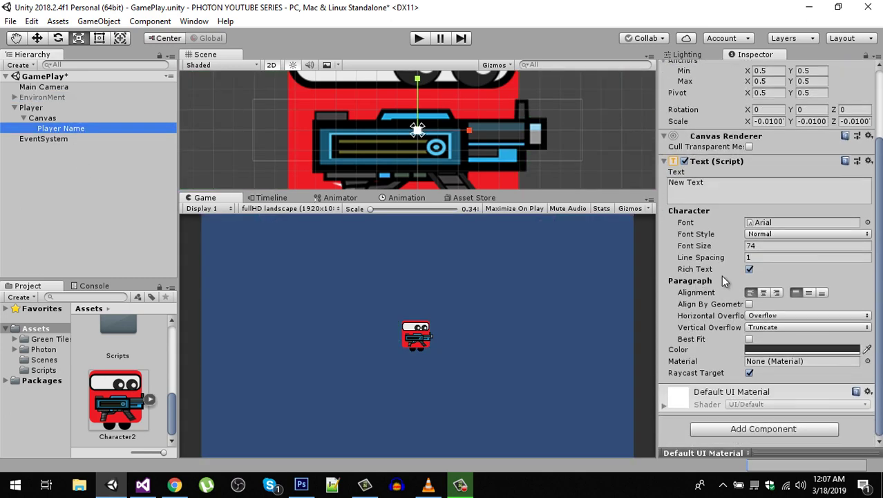
{"action": "left_click", "coordinate": [749, 338]}
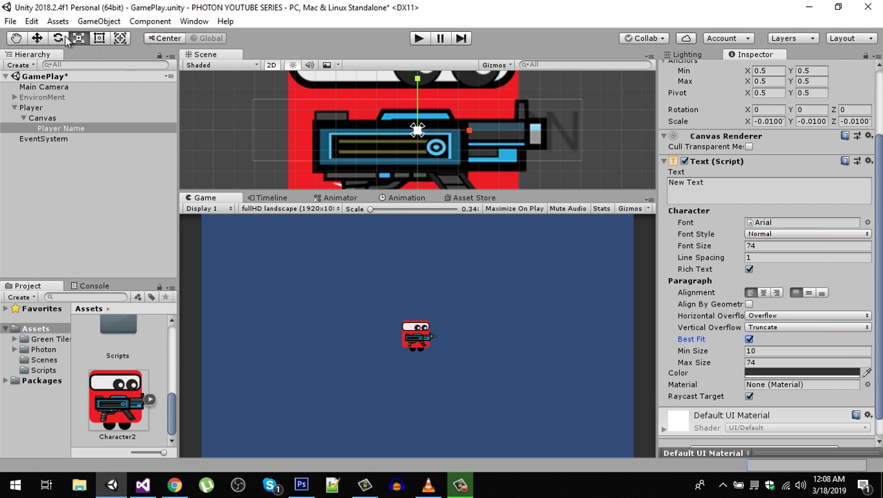
{"action": "key", "text": "w"}
{"action": "left_click_drag", "start_coordinate": [414, 78], "coordinate": [407, 38]}
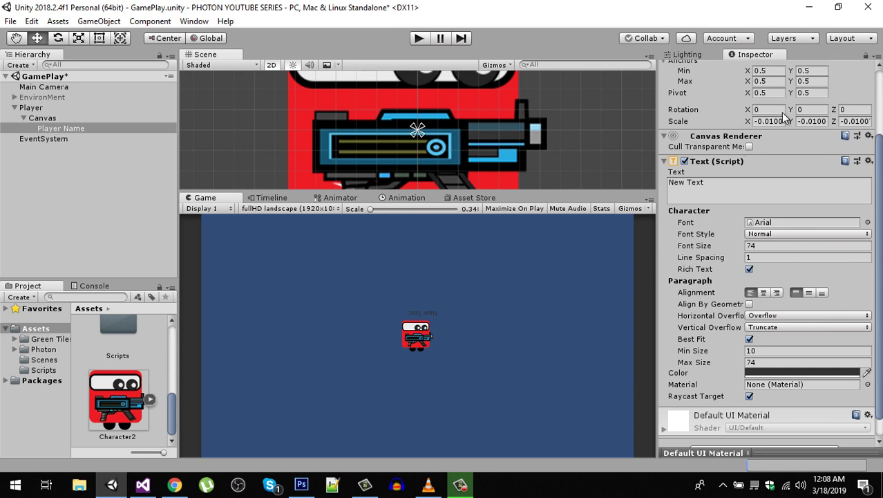
Set the Player Name text's X, Y and Z scale to 0.2.
{"action": "left_click", "coordinate": [778, 121]}
{"action": "type", "text": "0."}
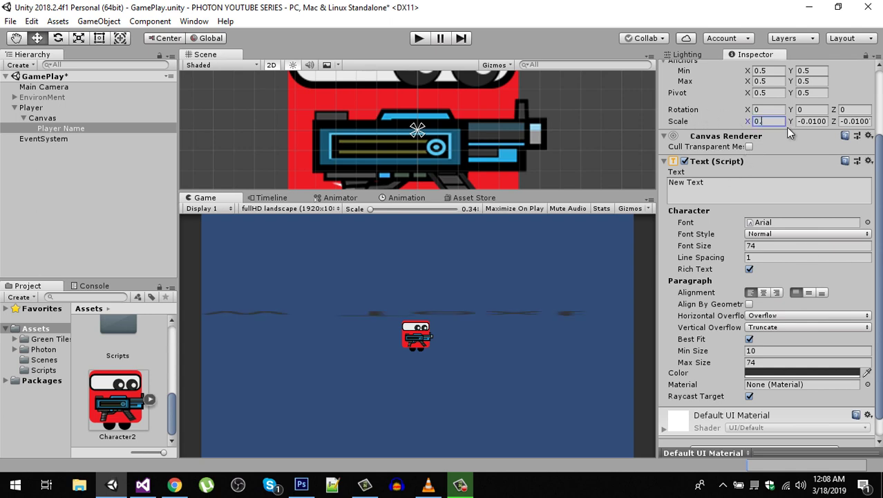
{"action": "type", "text": "2"}
{"action": "key", "text": "Tab"}
{"action": "type", "text": "0.2"}
{"action": "key", "text": "Tab"}
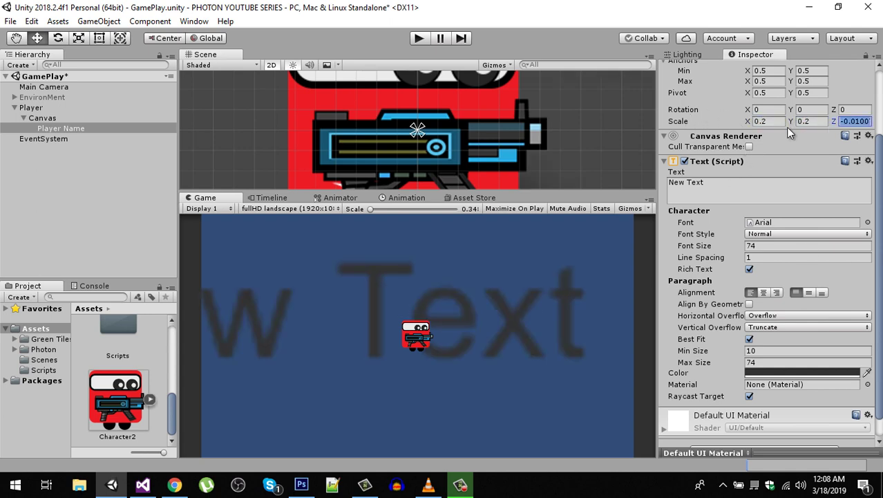
{"action": "type", "text": "0.2"}
Shrink the Player Name text uniformly to a scale of about 0.019 so it suits the character's size.
{"action": "left_click", "coordinate": [79, 39]}
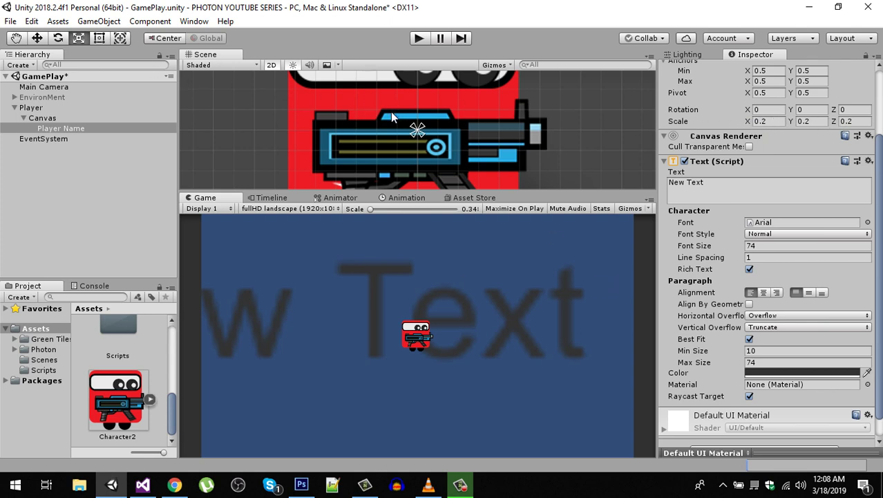
{"action": "left_click", "coordinate": [68, 129]}
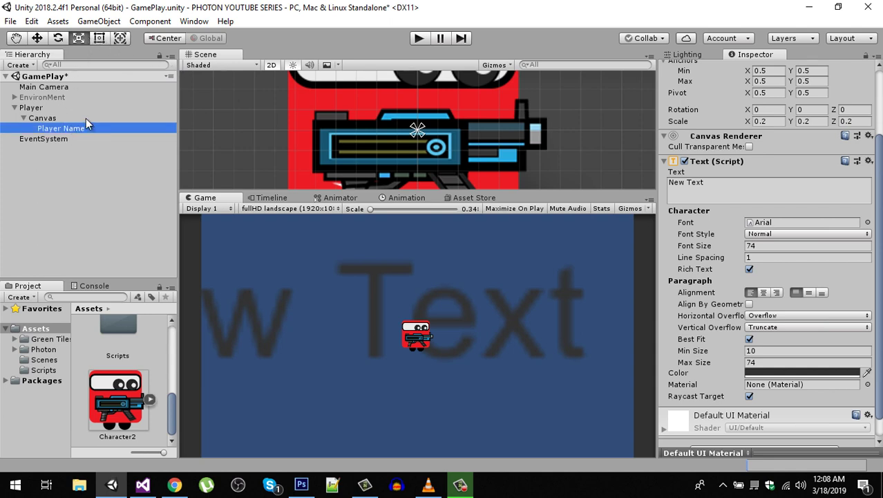
{"action": "double_click", "coordinate": [82, 128]}
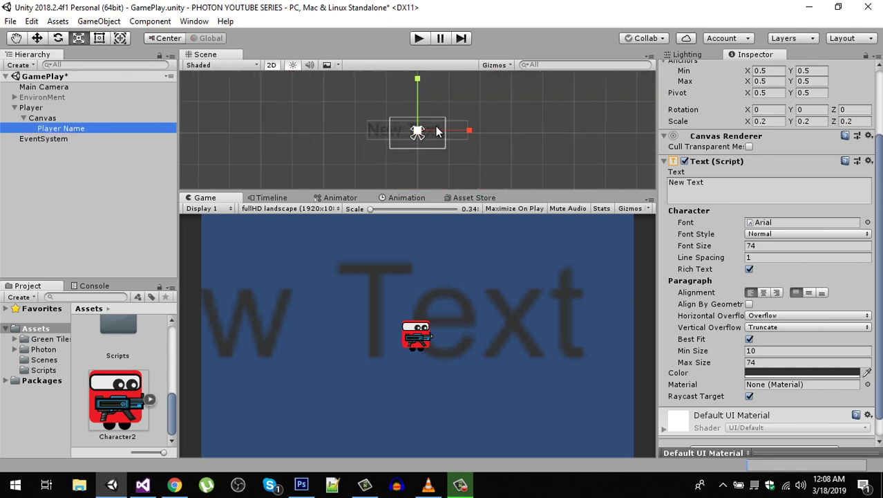
{"action": "left_click", "coordinate": [417, 132]}
{"action": "left_click_drag", "start_coordinate": [417, 134], "coordinate": [387, 177]}
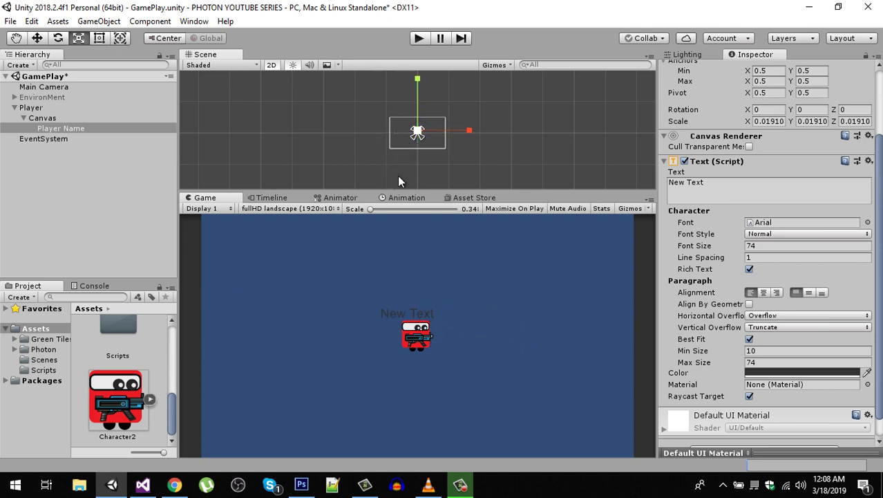
Reposition the Player Name text horizontally and slightly upward so it is centred above the Player's head.
{"action": "left_click", "coordinate": [37, 38]}
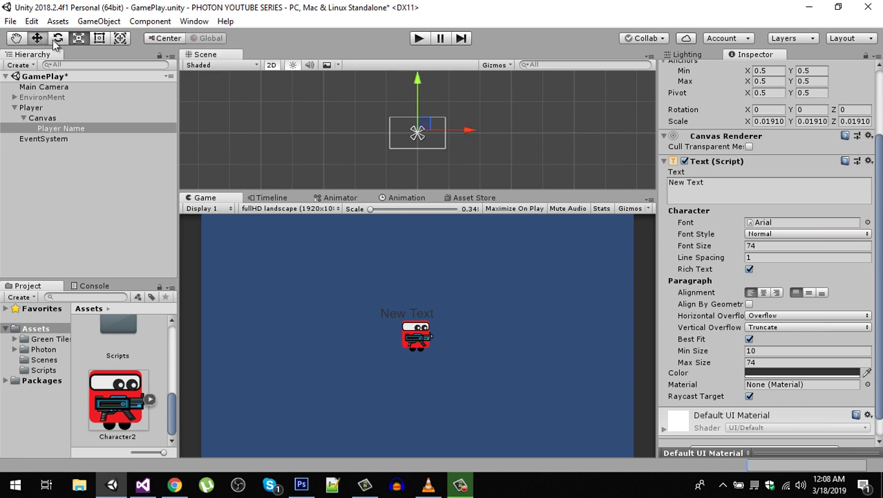
{"action": "left_click_drag", "start_coordinate": [463, 130], "coordinate": [465, 139]}
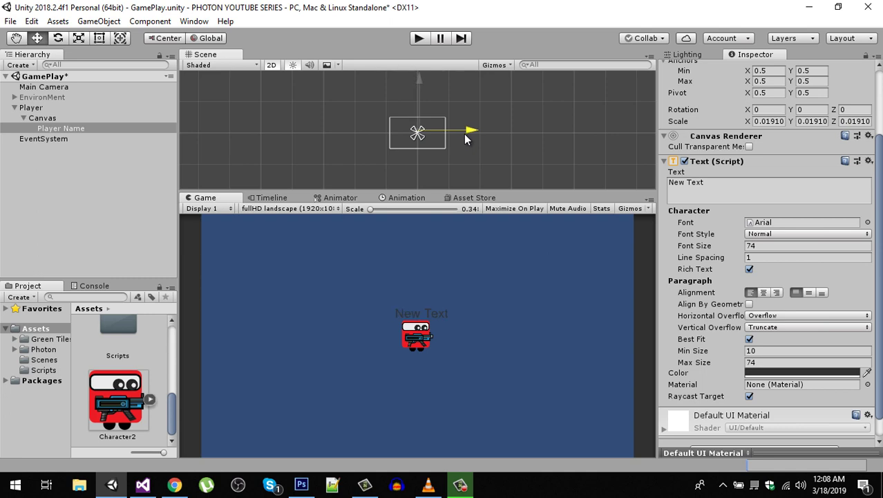
{"action": "left_click_drag", "start_coordinate": [464, 135], "coordinate": [464, 134]}
{"action": "left_click_drag", "start_coordinate": [423, 91], "coordinate": [423, 90]}
Change the label's text to "Name" and align it to the center horizontally and to the middle vertically.
{"action": "left_click", "coordinate": [719, 184]}
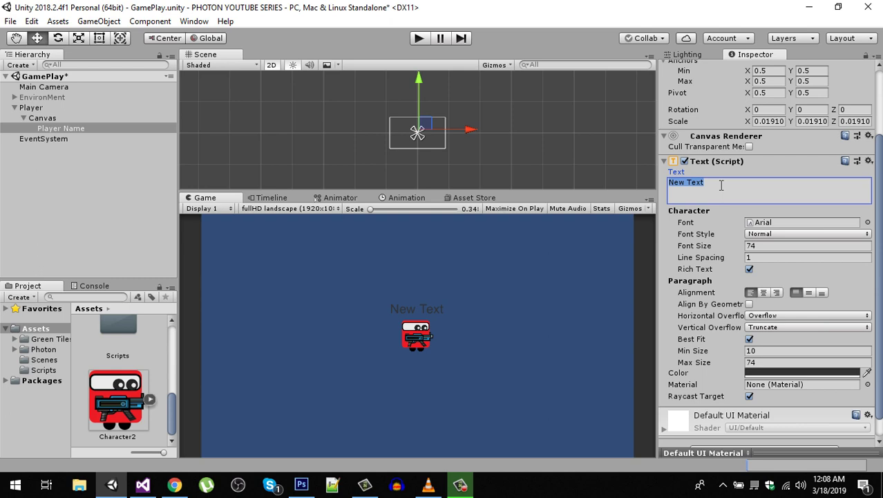
{"action": "type", "text": "Name"}
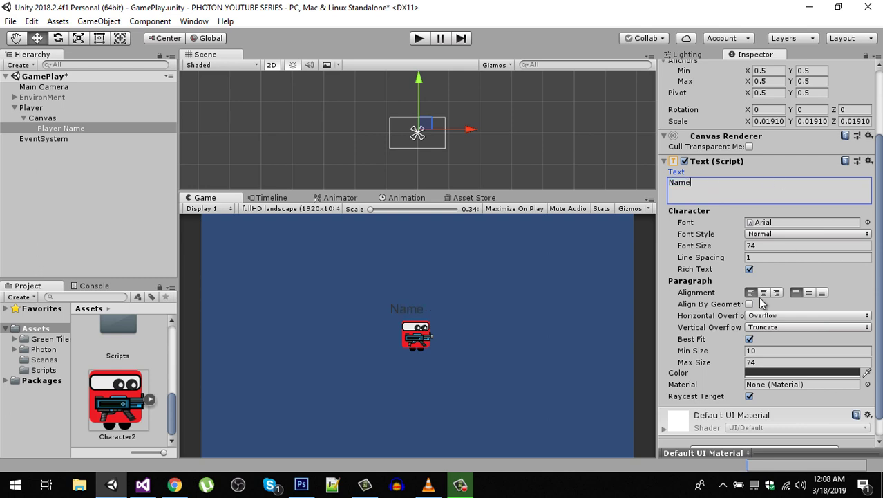
{"action": "left_click", "coordinate": [763, 293]}
{"action": "left_click", "coordinate": [808, 293]}
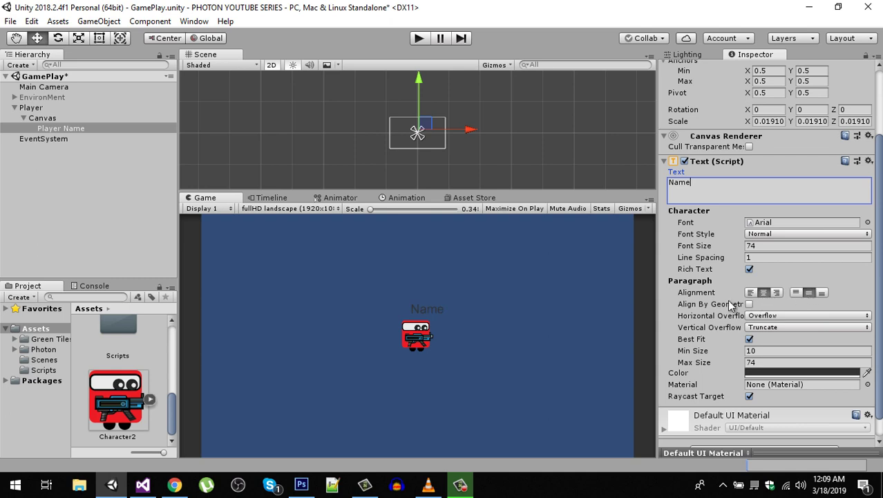
Adjust the side edges of the Player Name text rectangle so the label is centred over the Player.
{"action": "left_click", "coordinate": [98, 42]}
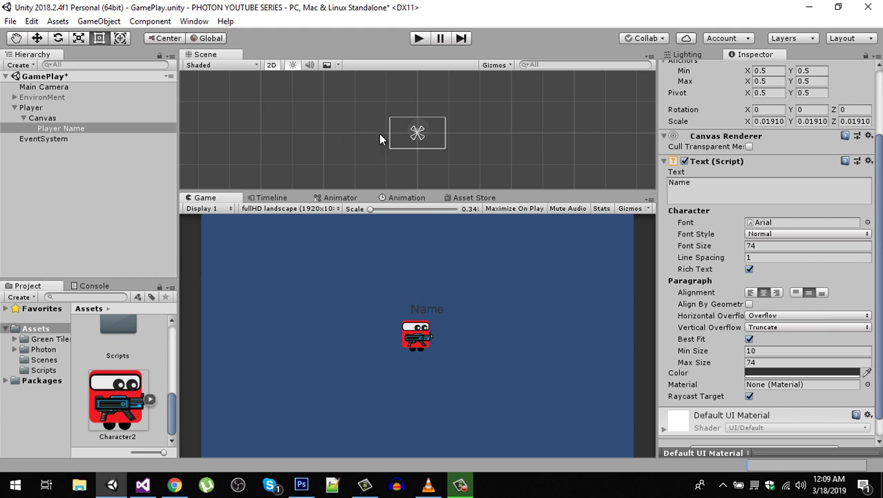
{"action": "scroll", "coordinate": [379, 138], "scroll_direction": "up", "scroll_amount": 4}
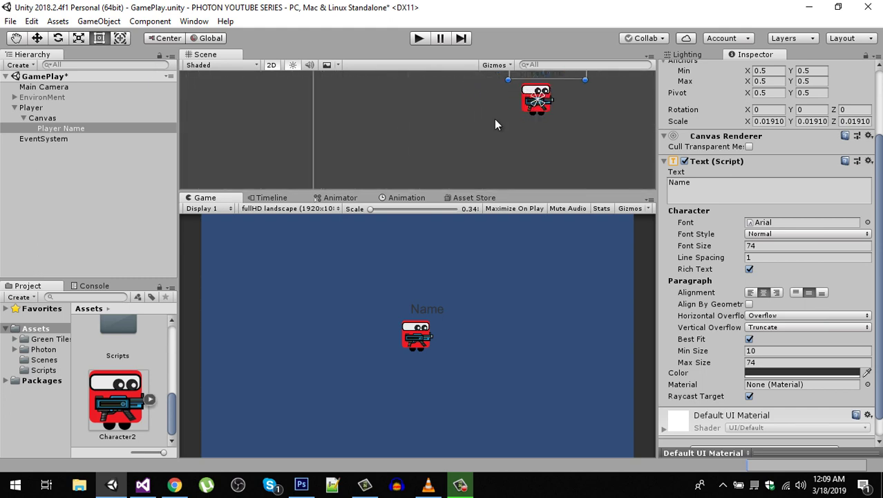
{"action": "middle_click_drag", "start_coordinate": [592, 114], "coordinate": [492, 170]}
{"action": "scroll", "coordinate": [491, 170], "scroll_direction": "up", "scroll_amount": 2}
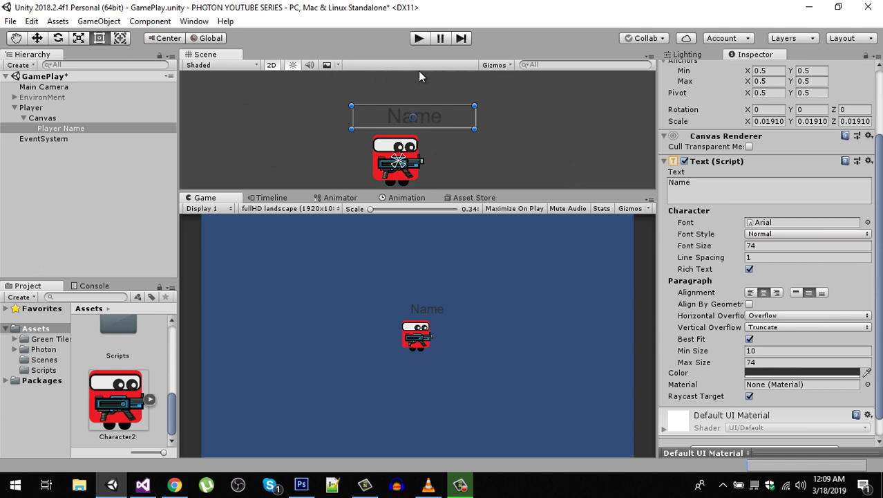
{"action": "left_click_drag", "start_coordinate": [474, 113], "coordinate": [444, 114]}
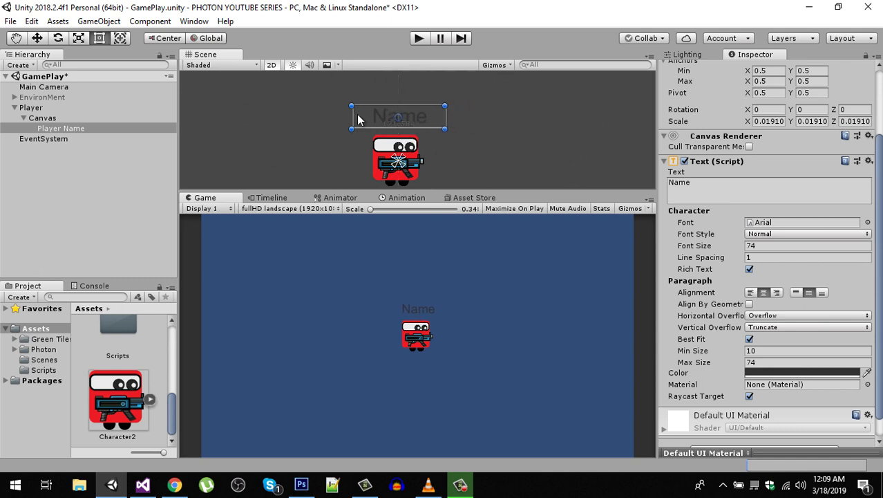
{"action": "left_click_drag", "start_coordinate": [352, 112], "coordinate": [339, 112]}
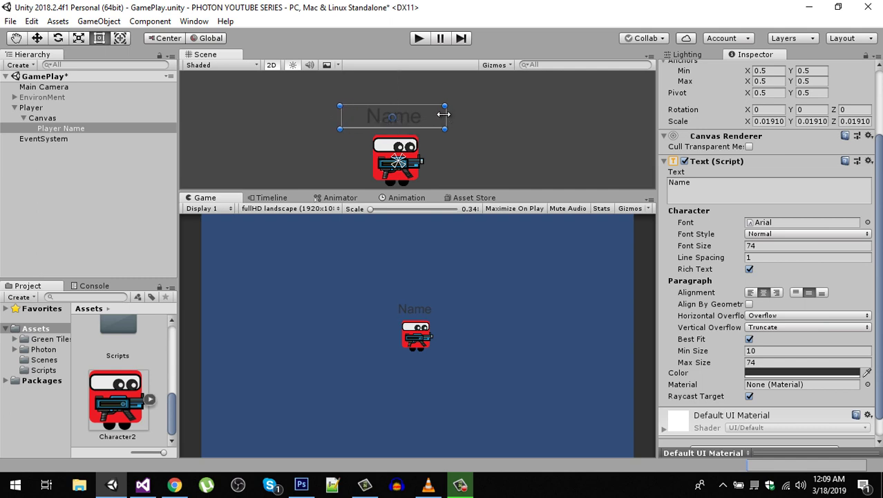
{"action": "left_click_drag", "start_coordinate": [445, 113], "coordinate": [452, 113]}
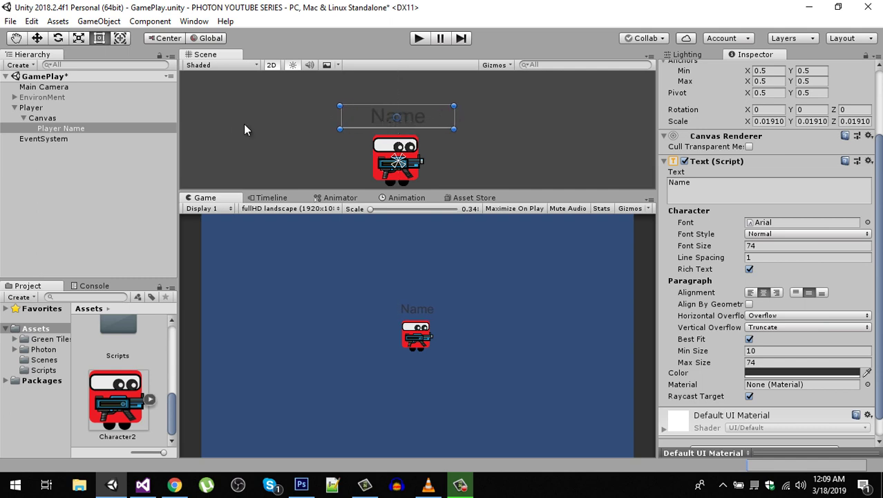
Set the Player Name text's font style to Bold and its color to white (FFFFFF).
{"action": "left_click", "coordinate": [804, 233]}
{"action": "left_click", "coordinate": [790, 261]}
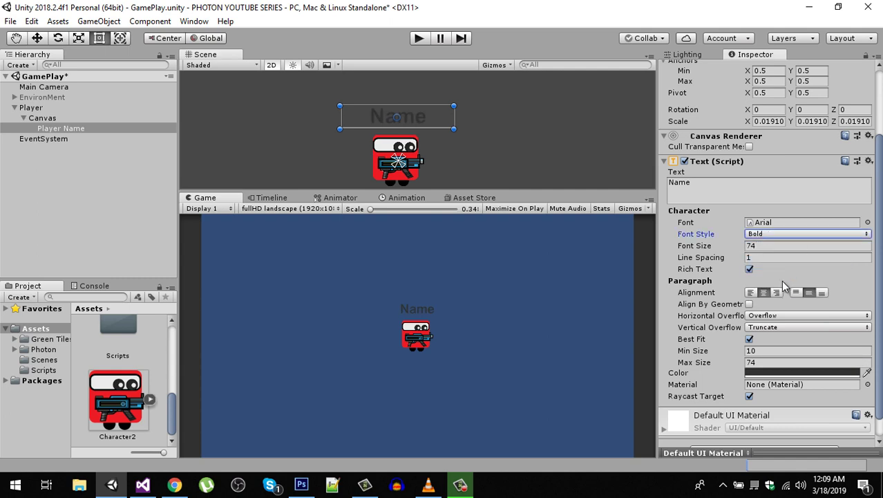
{"action": "left_click", "coordinate": [801, 373]}
{"action": "left_click_drag", "start_coordinate": [624, 272], "coordinate": [578, 212]}
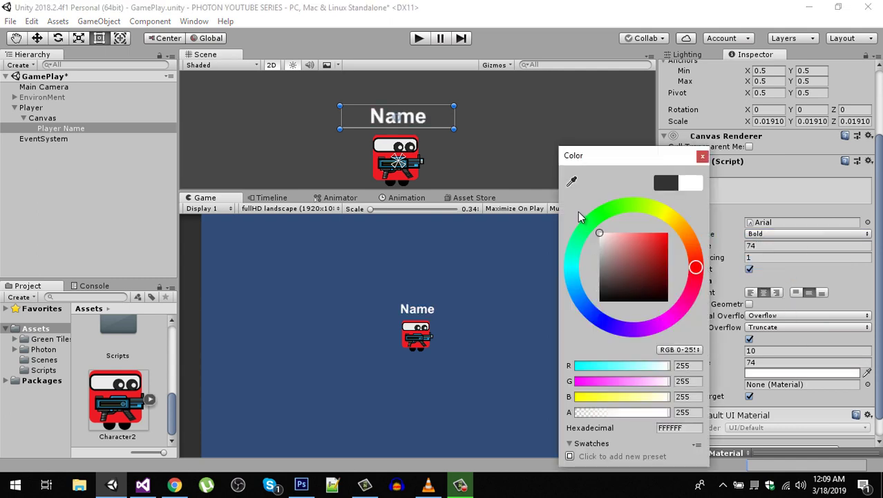
Close the color picker and add a Camera as a child of the Player object.
{"action": "left_click", "coordinate": [699, 154]}
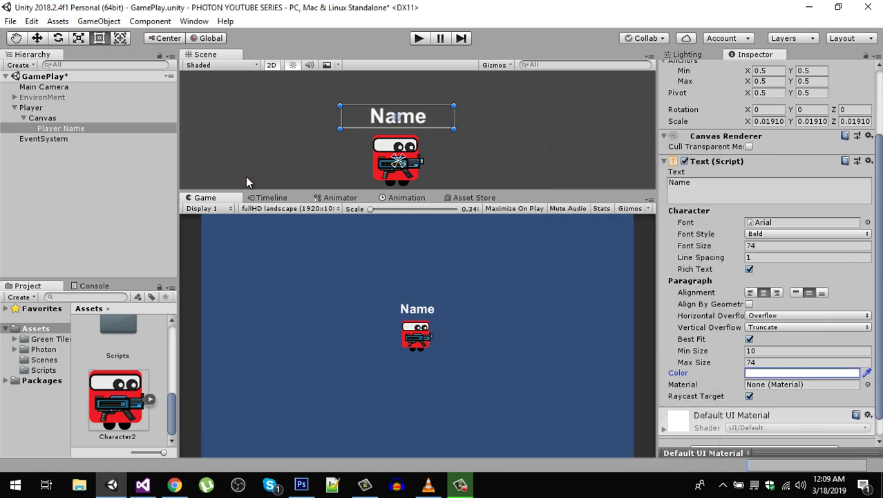
{"action": "left_click", "coordinate": [114, 186]}
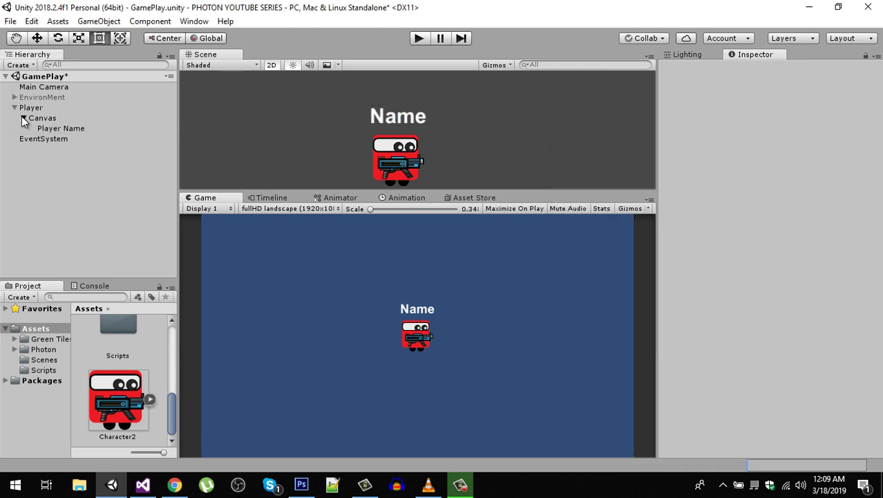
{"action": "left_click", "coordinate": [24, 118]}
{"action": "right_click", "coordinate": [31, 107]}
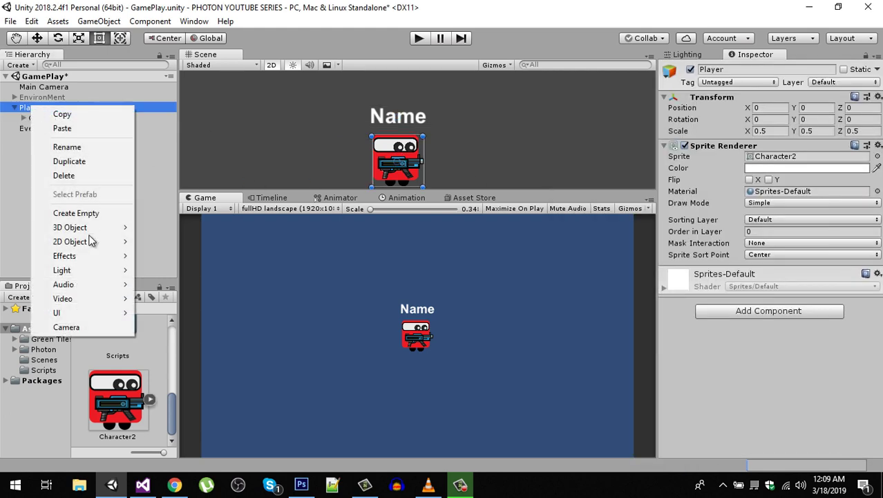
{"action": "left_click", "coordinate": [87, 327]}
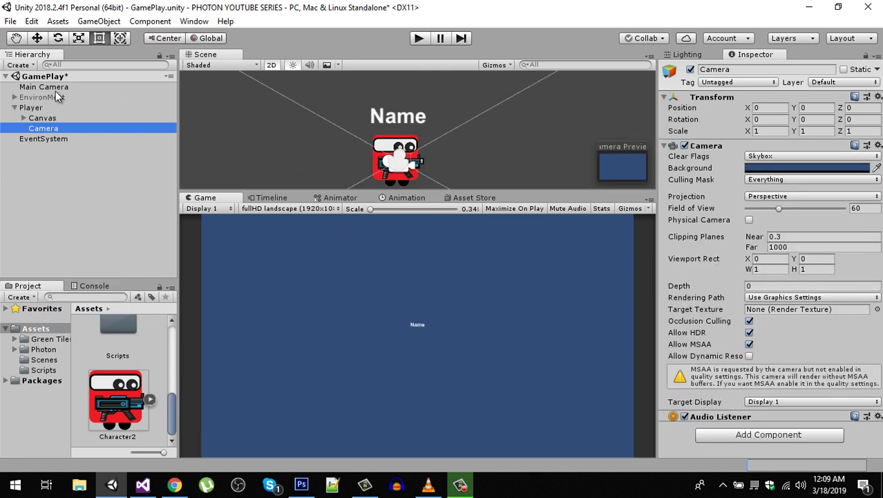
Copy the Main Camera's Transform values onto the Camera inside Player.
{"action": "left_click", "coordinate": [63, 88]}
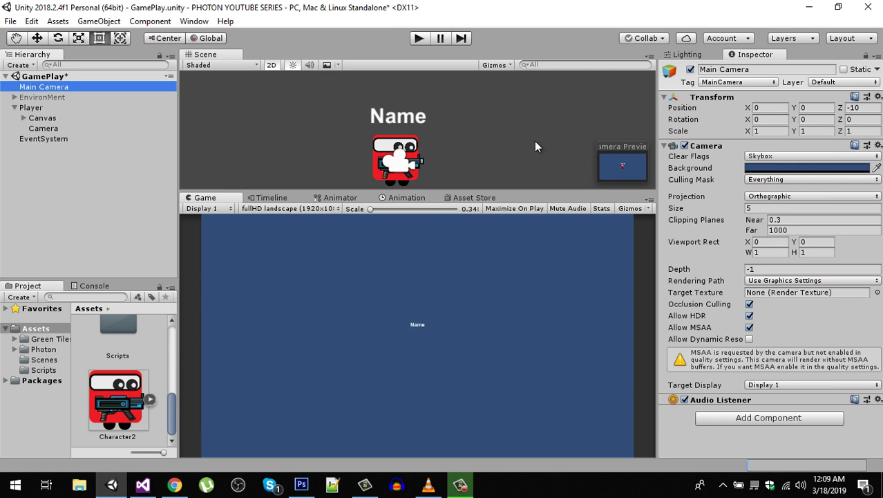
{"action": "left_click", "coordinate": [879, 97]}
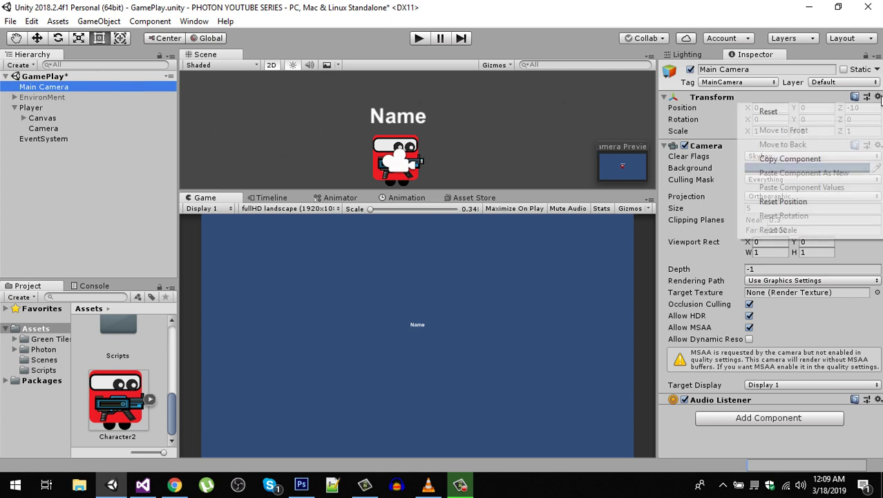
{"action": "left_click", "coordinate": [802, 159]}
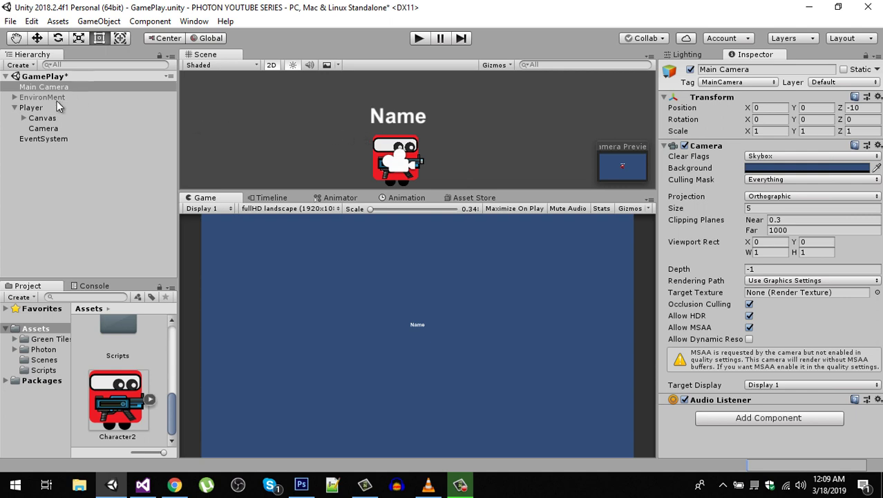
{"action": "left_click", "coordinate": [690, 70]}
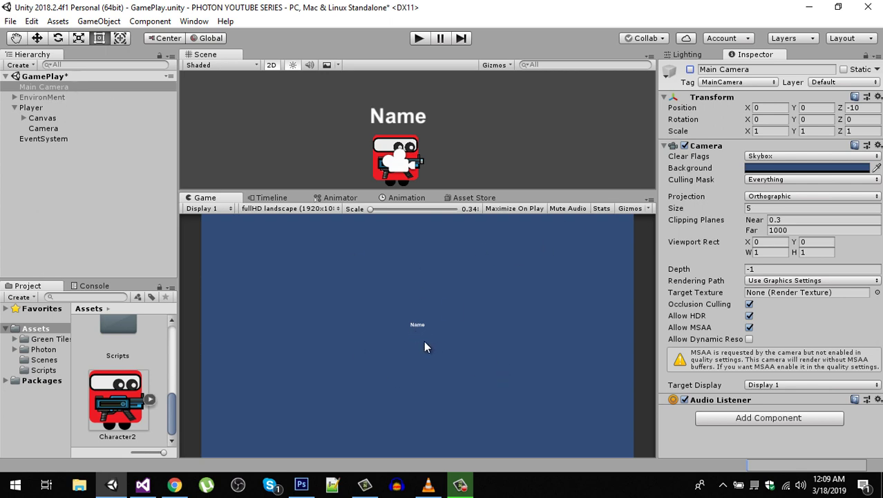
{"action": "left_click", "coordinate": [690, 69]}
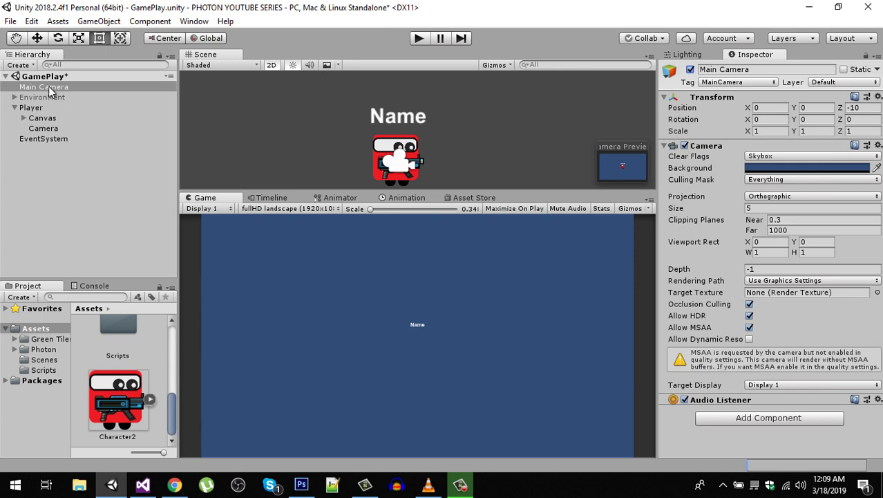
{"action": "left_click", "coordinate": [51, 129]}
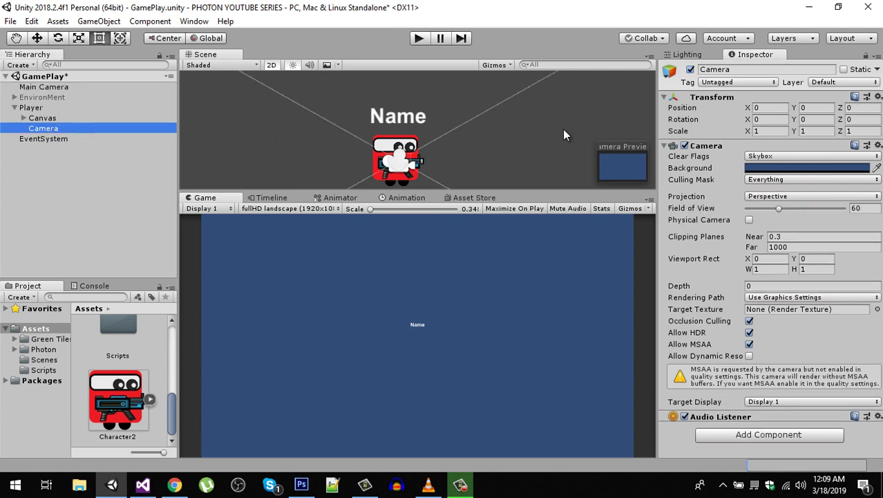
{"action": "left_click", "coordinate": [877, 98]}
{"action": "left_click", "coordinate": [836, 188]}
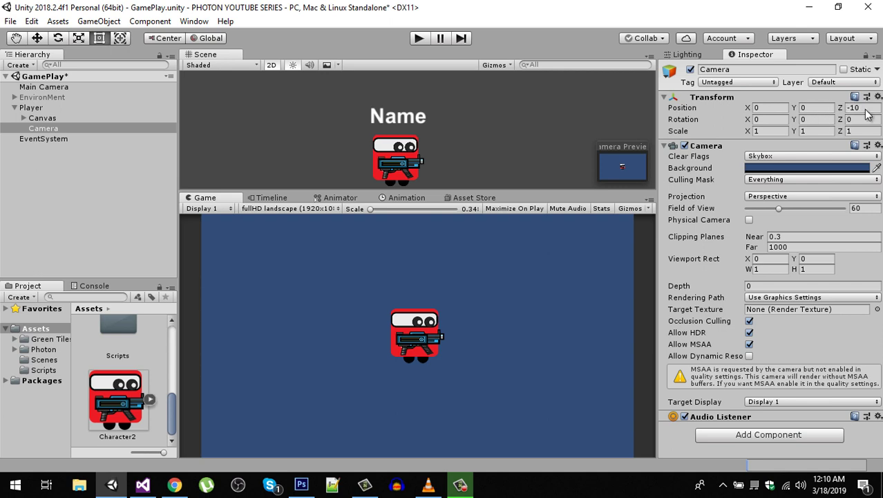
Try a Z position of 0 for the Player's Camera, and return it to -10.
{"action": "left_click", "coordinate": [872, 108]}
{"action": "type", "text": "0"}
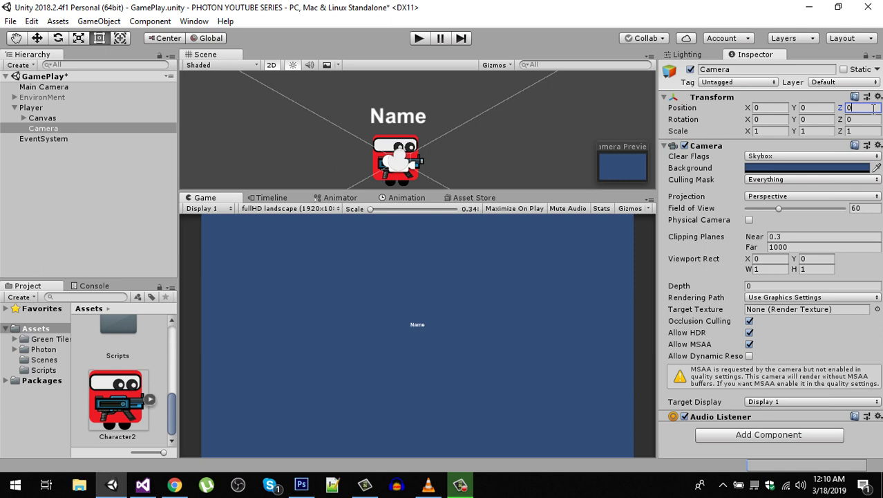
{"action": "type", "text": "-10"}
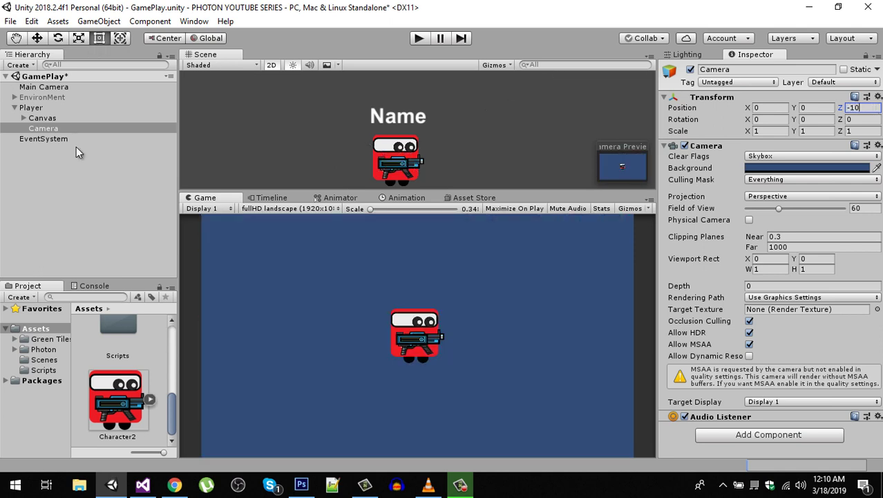
Copy the Main Camera's Camera component values onto the Player's Camera component.
{"action": "left_click", "coordinate": [47, 87]}
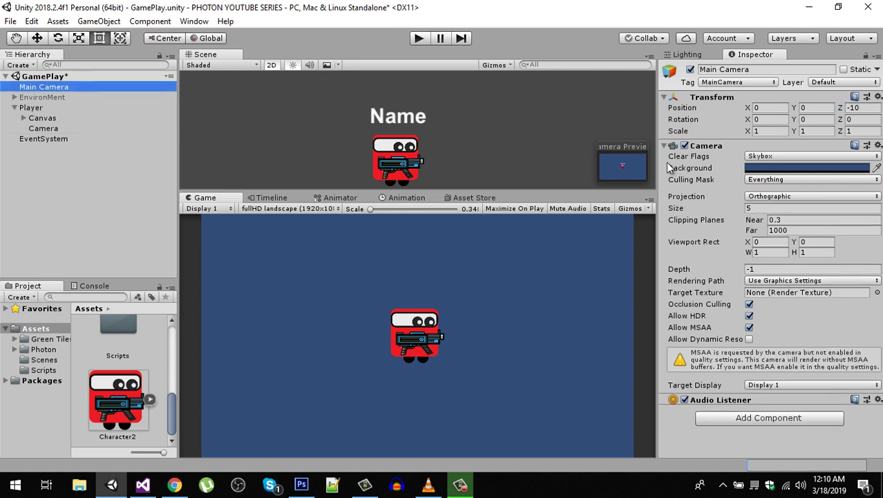
{"action": "left_click", "coordinate": [878, 145]}
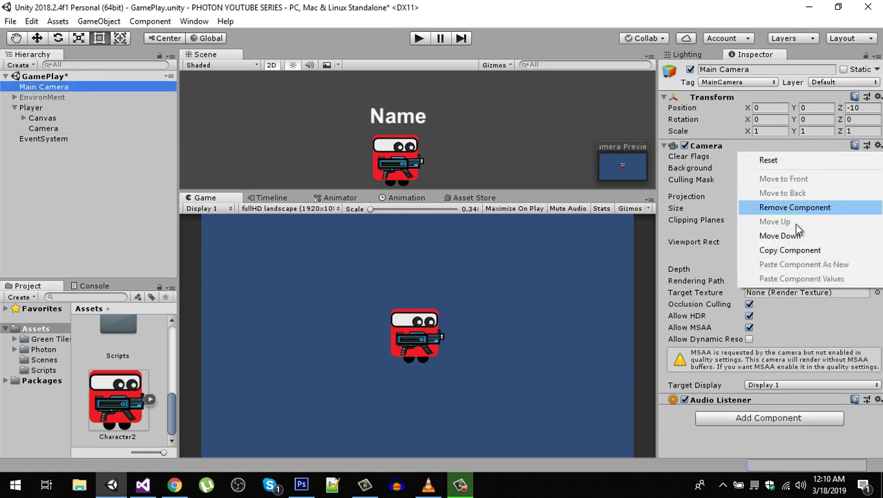
{"action": "left_click", "coordinate": [790, 250]}
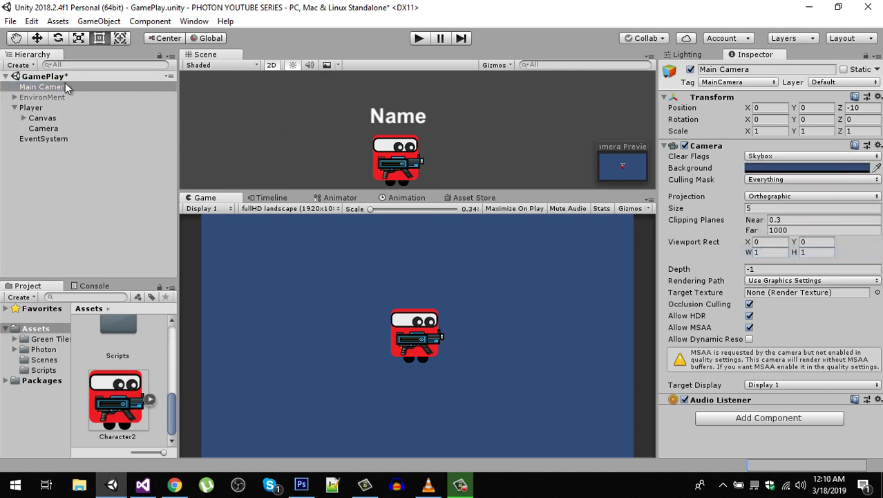
{"action": "left_click", "coordinate": [43, 128]}
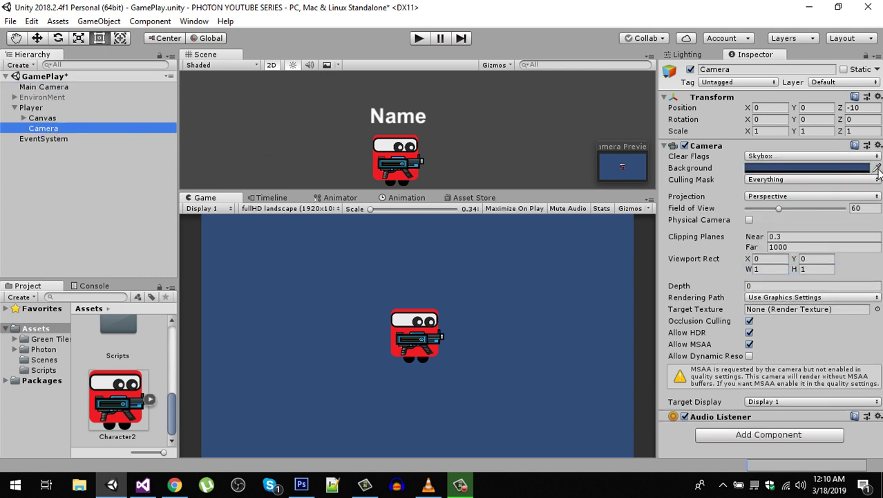
{"action": "left_click", "coordinate": [878, 146]}
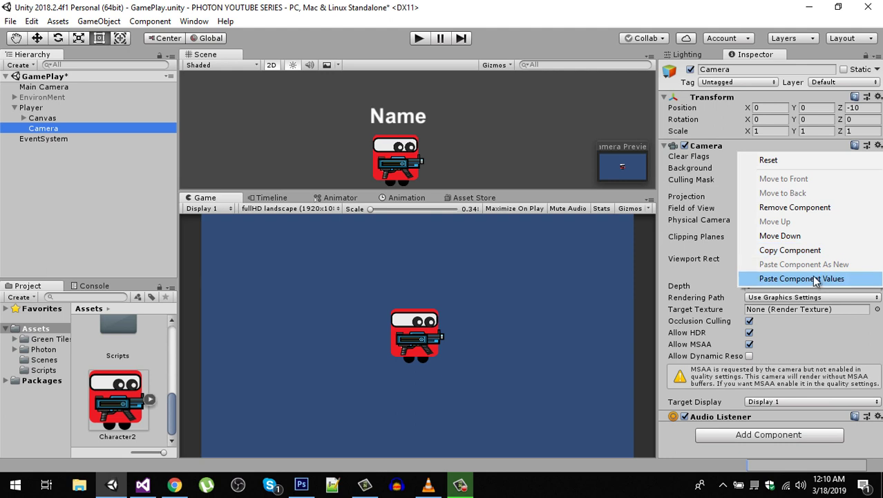
{"action": "left_click", "coordinate": [808, 279]}
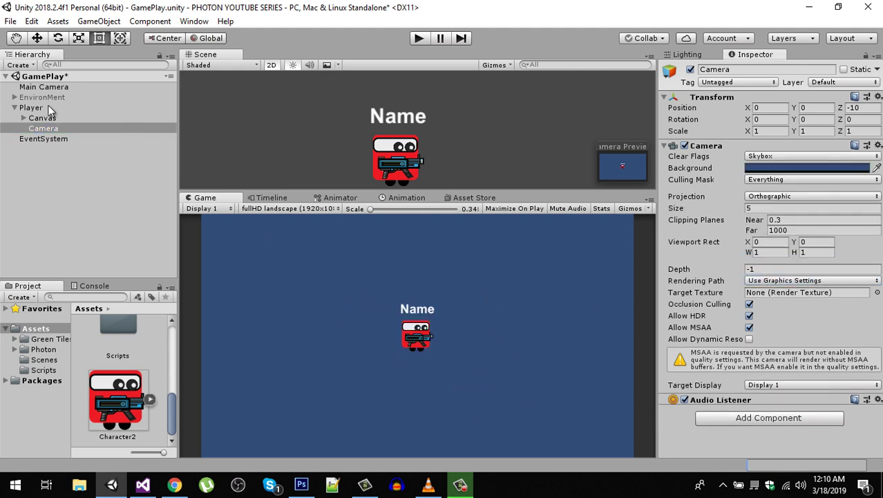
Deactivate the Main Camera object and reactivate the EnvironMent object.
{"action": "left_click", "coordinate": [54, 89]}
{"action": "left_click", "coordinate": [690, 69]}
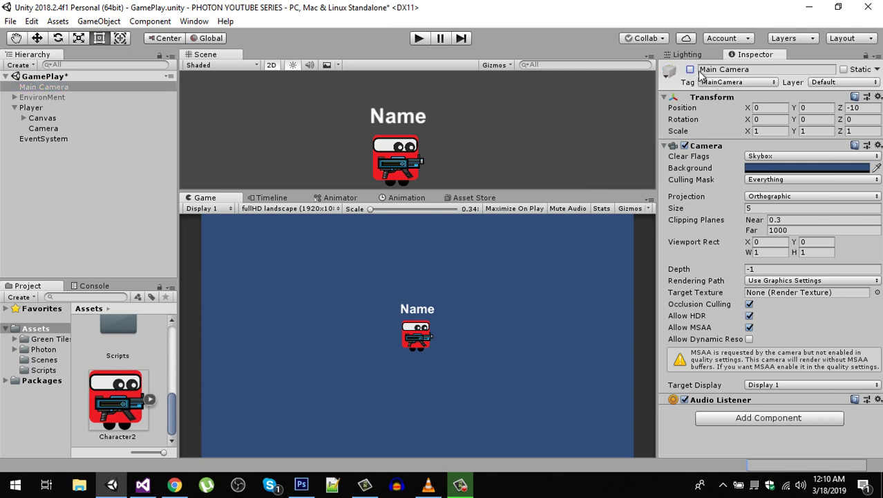
{"action": "left_click", "coordinate": [65, 98]}
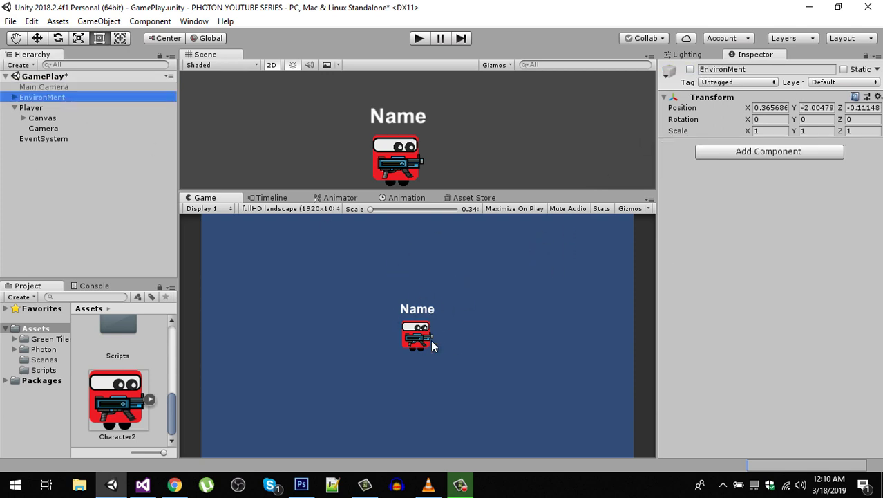
{"action": "left_click", "coordinate": [690, 69]}
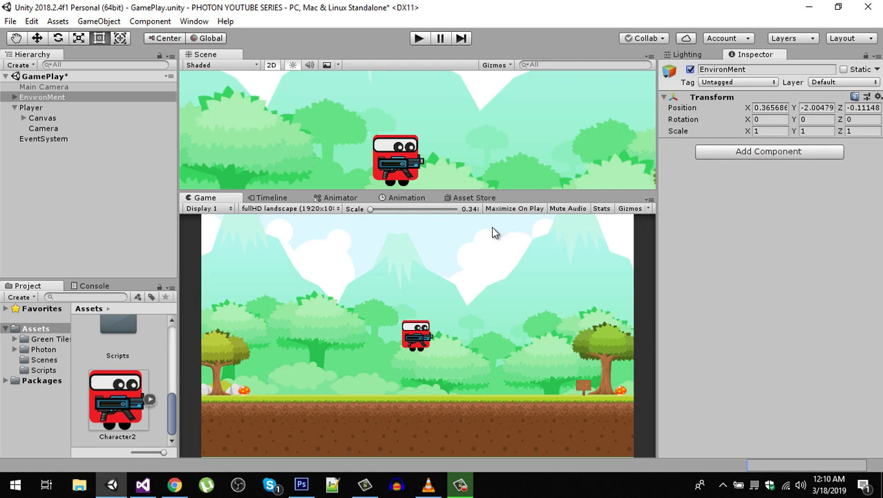
Set the Player Canvas's Order in Layer to 2 so the name label draws in front of the environment.
{"action": "left_click", "coordinate": [23, 118]}
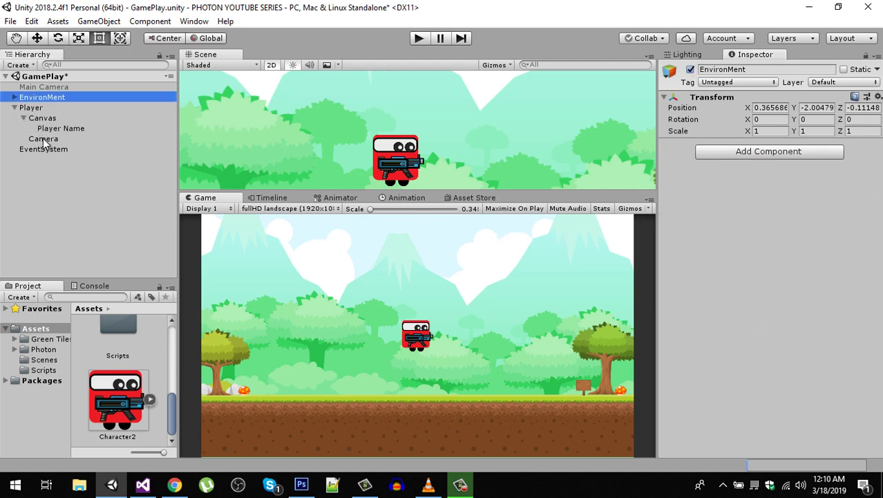
{"action": "left_click", "coordinate": [53, 128]}
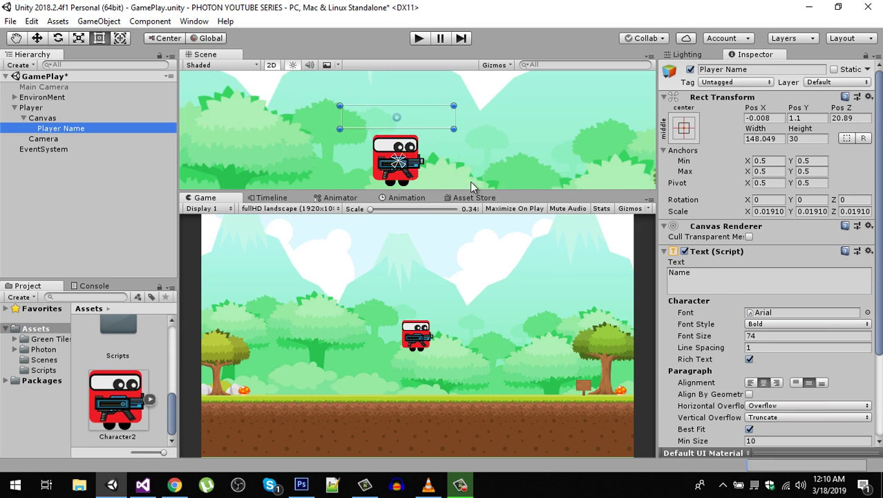
{"action": "left_click", "coordinate": [54, 99]}
{"action": "key", "text": "Right"}
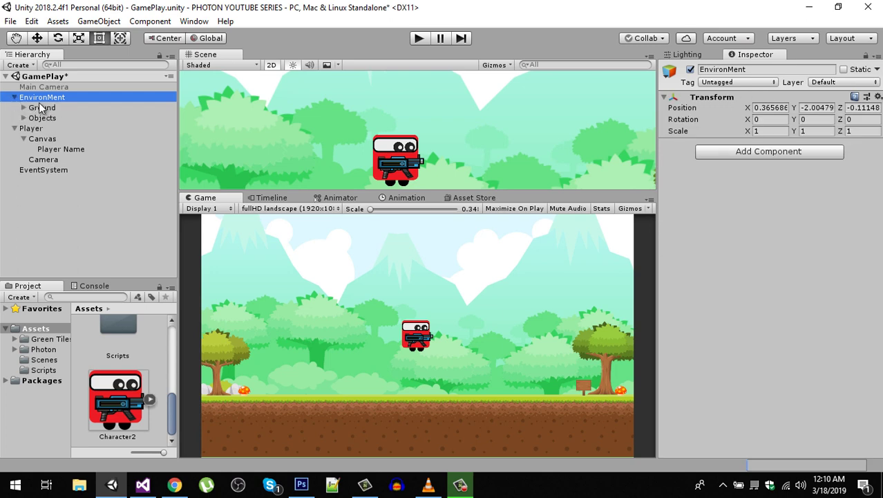
{"action": "key", "text": "Down"}
{"action": "key", "text": "Down"}
{"action": "key", "text": "Down"}
{"action": "key", "text": "Down"}
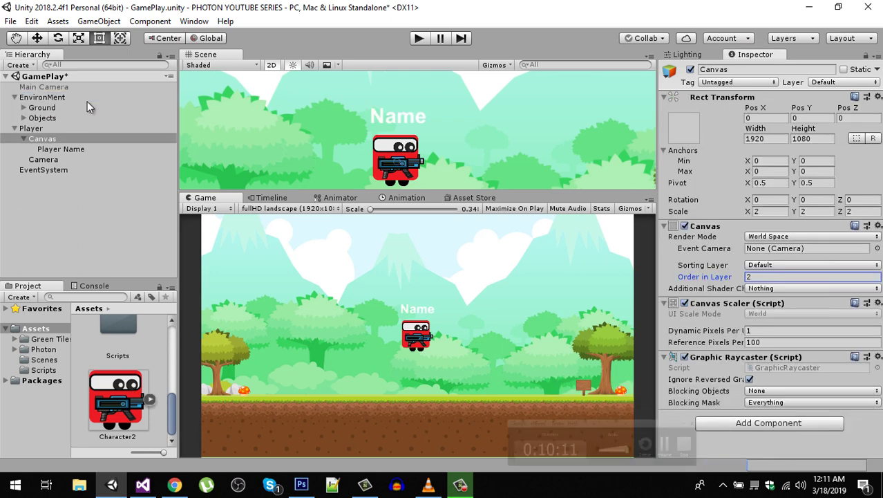
{"action": "left_click_drag", "start_coordinate": [729, 278], "coordinate": [737, 284]}
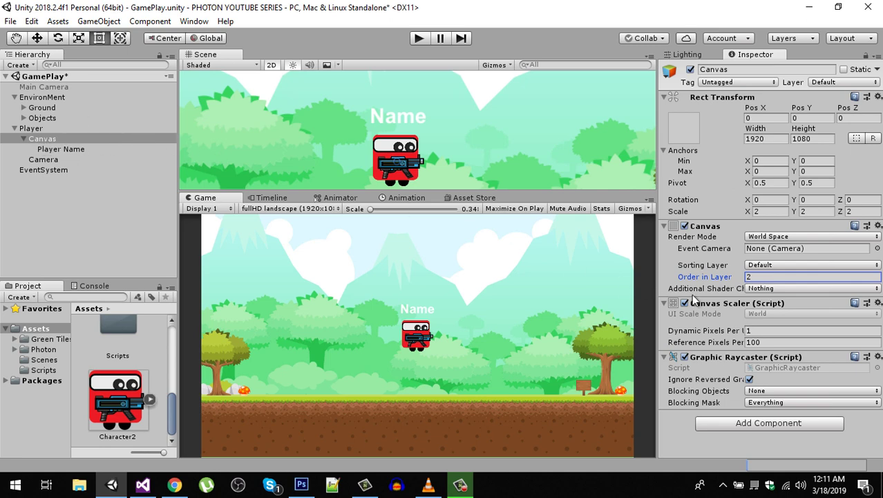
Test the Canvas's Order in Layer at -5 and 11, and settle on a value of 1.
{"action": "left_click_drag", "start_coordinate": [743, 279], "coordinate": [737, 280]}
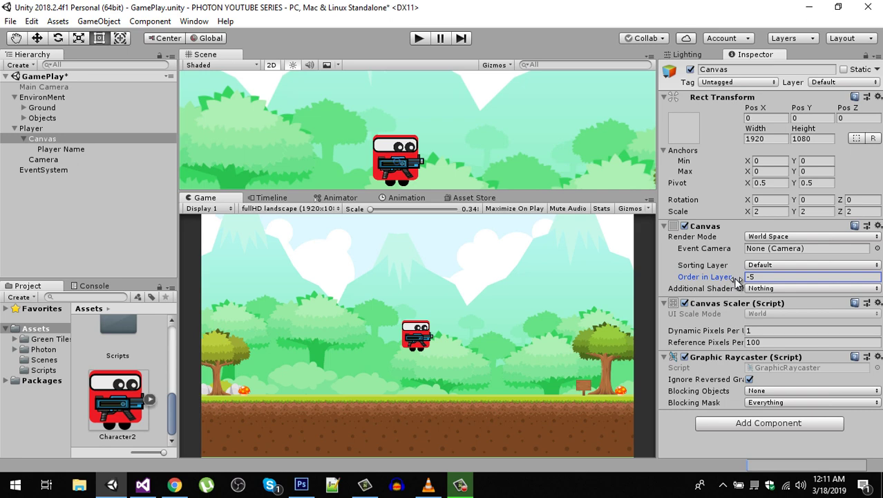
{"action": "left_click_drag", "start_coordinate": [738, 276], "coordinate": [784, 278]}
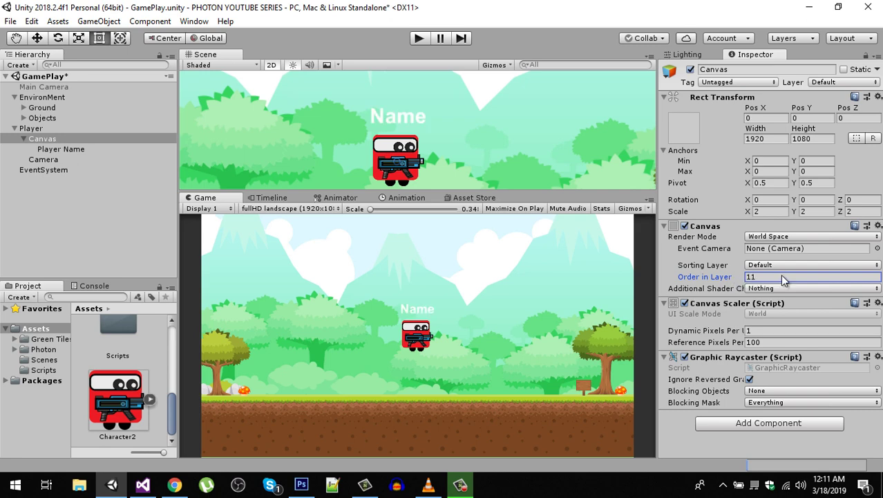
{"action": "type", "text": "1"}
{"action": "left_click", "coordinate": [104, 242]}
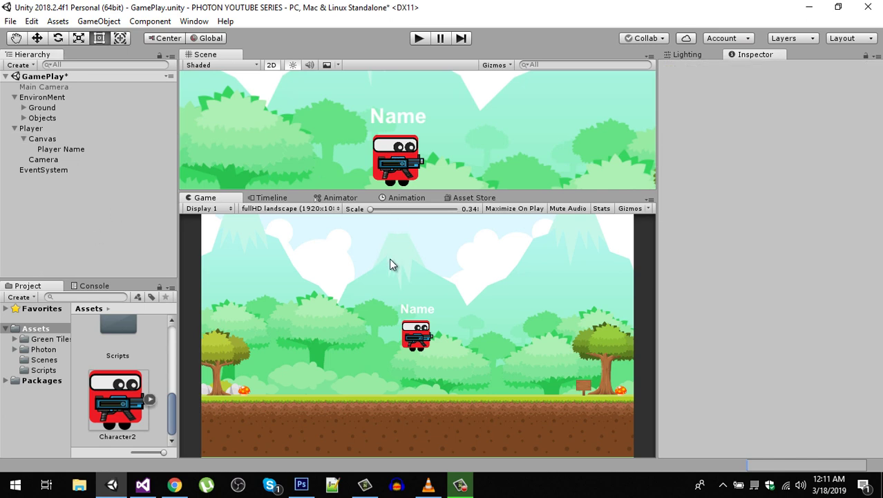
Add a Box Collider 2D component to the Player object and check its fit around the sprite.
{"action": "left_click", "coordinate": [22, 139]}
{"action": "left_click", "coordinate": [31, 129]}
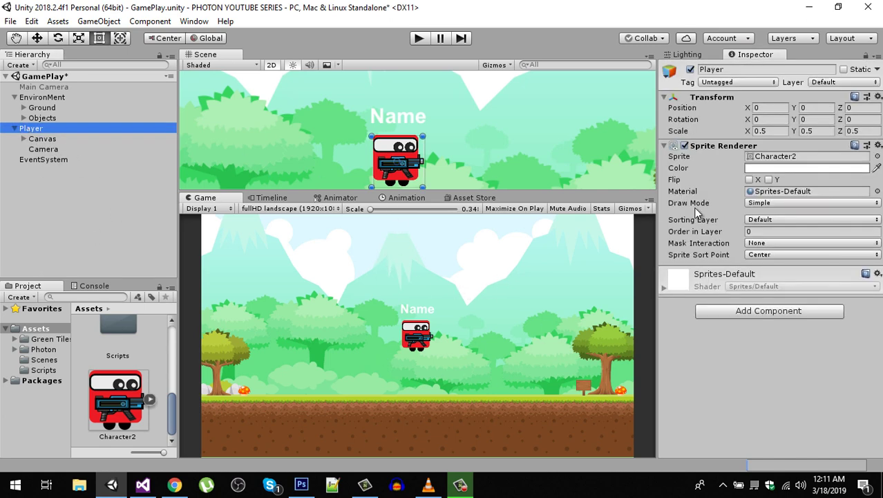
{"action": "left_click", "coordinate": [786, 313]}
{"action": "key", "text": "Down"}
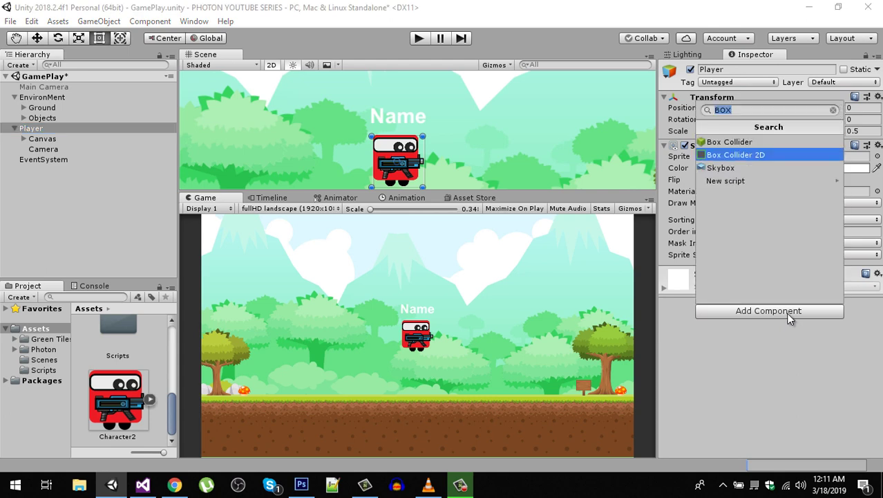
{"action": "key", "text": "Return"}
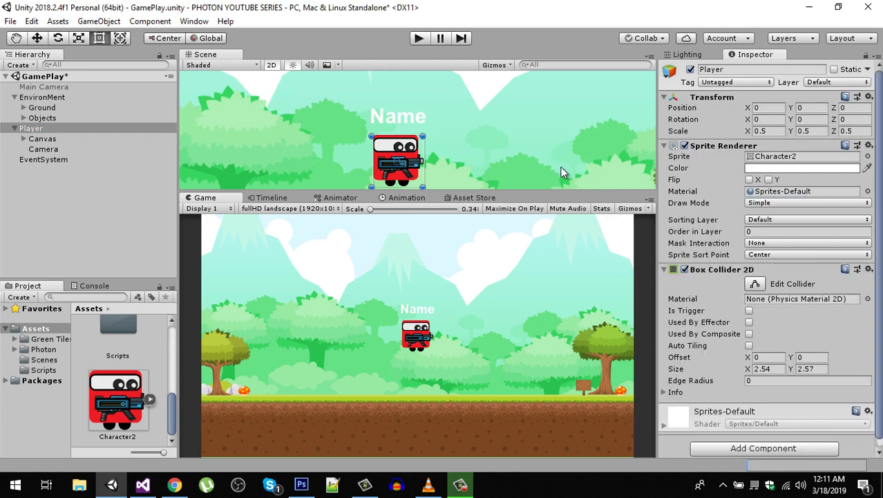
{"action": "scroll", "coordinate": [479, 161], "scroll_direction": "up", "scroll_amount": 4}
{"action": "middle_click_drag", "start_coordinate": [479, 138], "coordinate": [521, 80]}
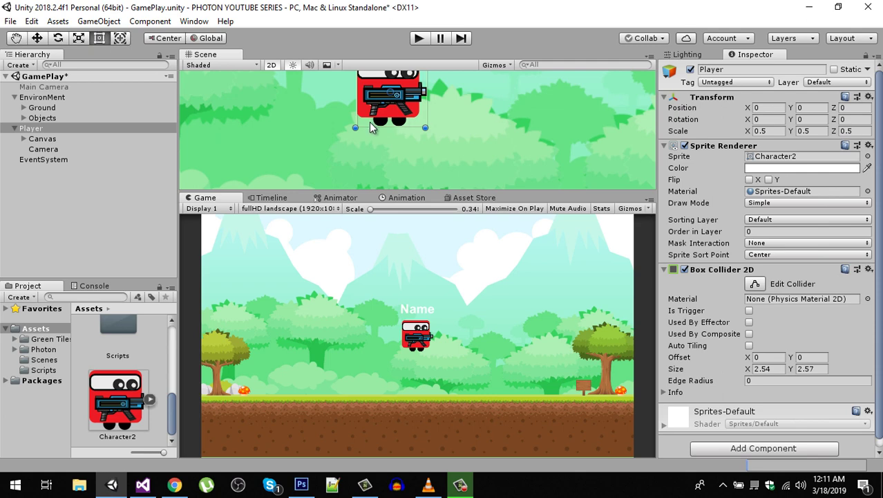
{"action": "scroll", "coordinate": [769, 296], "scroll_direction": "down", "scroll_amount": 1}
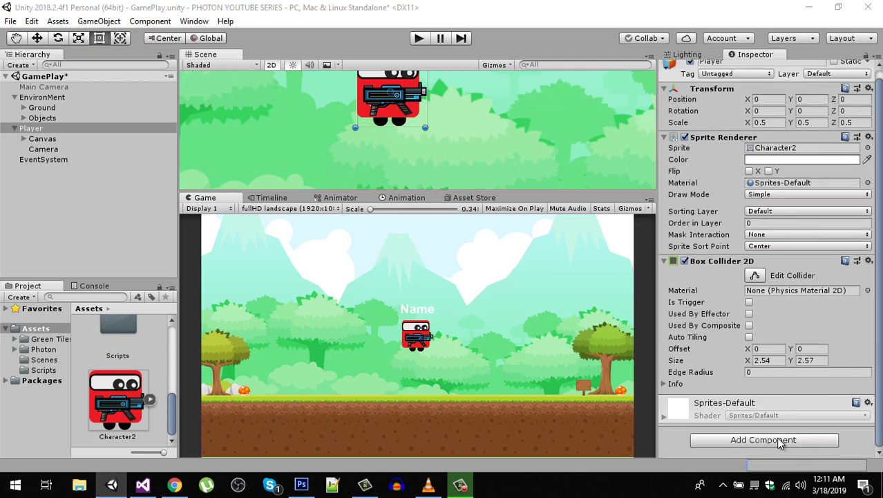
Add a Rigidbody 2D component to the Player object.
{"action": "left_click", "coordinate": [780, 441]}
{"action": "type", "text": "rigi"}
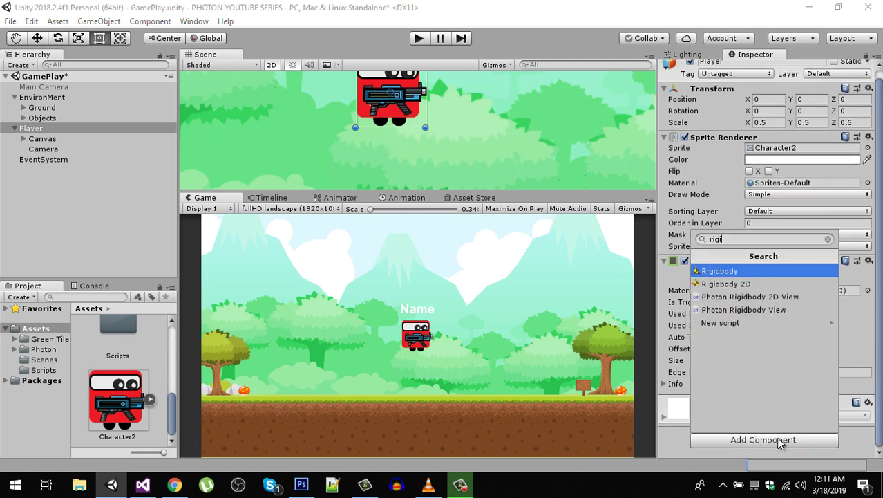
{"action": "key", "text": "Down"}
{"action": "key", "text": "Return"}
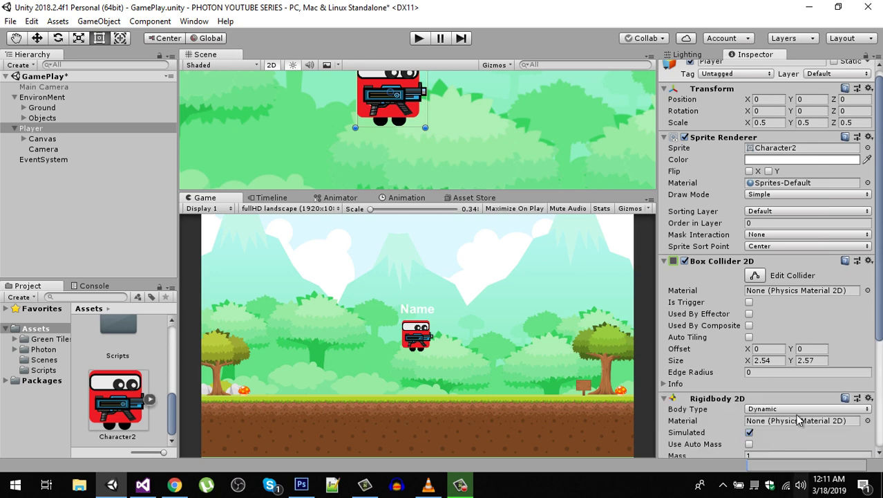
Freeze the Z rotation in the constraints of the Player's Rigidbody 2D.
{"action": "scroll", "coordinate": [784, 408], "scroll_direction": "down", "scroll_amount": 5}
{"action": "left_click", "coordinate": [664, 422]}
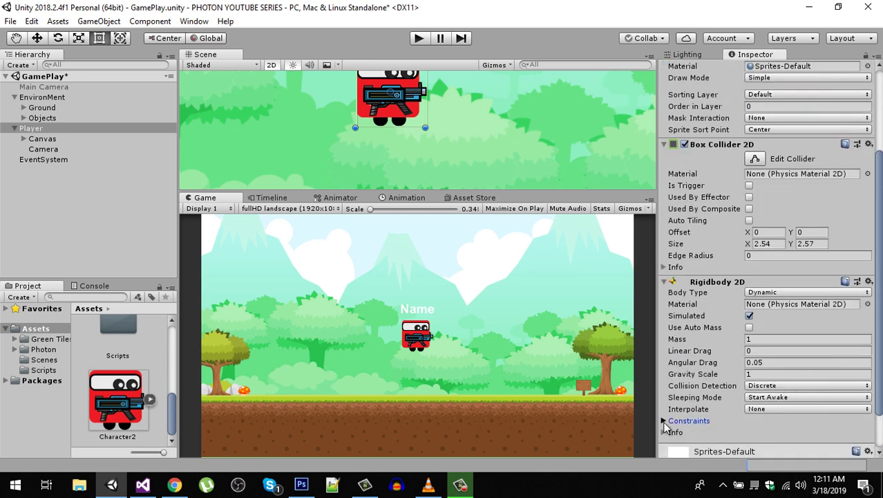
{"action": "scroll", "coordinate": [793, 426], "scroll_direction": "down", "scroll_amount": 2}
{"action": "scroll", "coordinate": [794, 425], "scroll_direction": "down", "scroll_amount": 2}
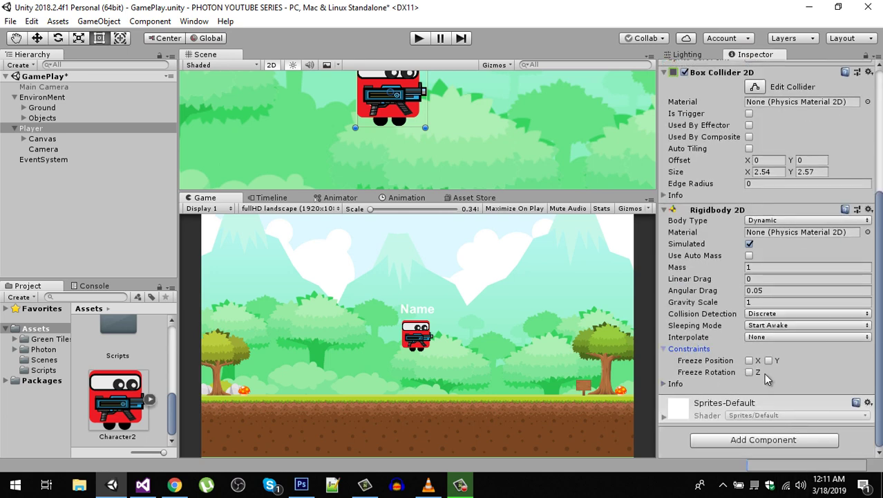
{"action": "left_click", "coordinate": [750, 372]}
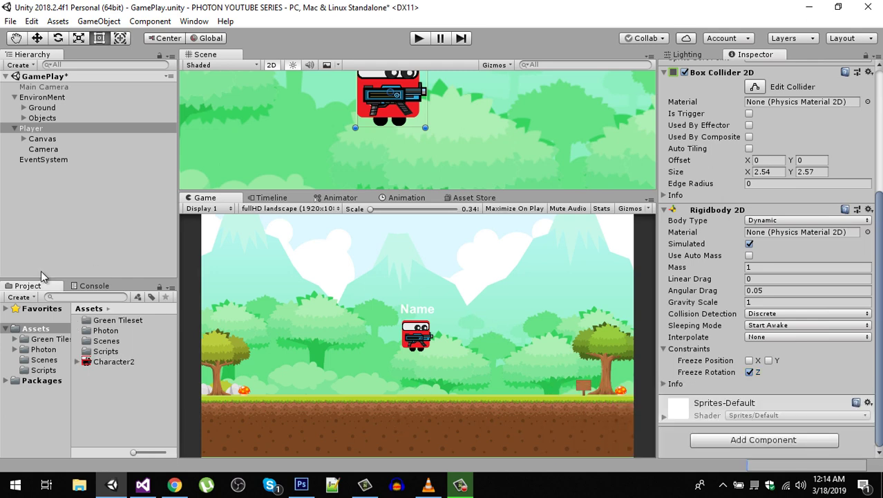
Collapse the Player hierarchy, then create a folder named Prefabs inside Assets and open it.
{"action": "left_click", "coordinate": [20, 129]}
{"action": "left_click", "coordinate": [15, 129]}
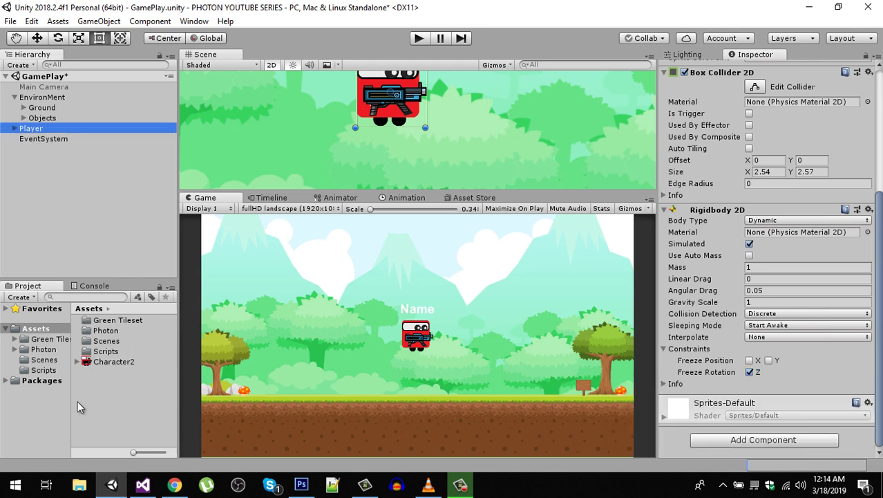
{"action": "right_click", "coordinate": [37, 328]}
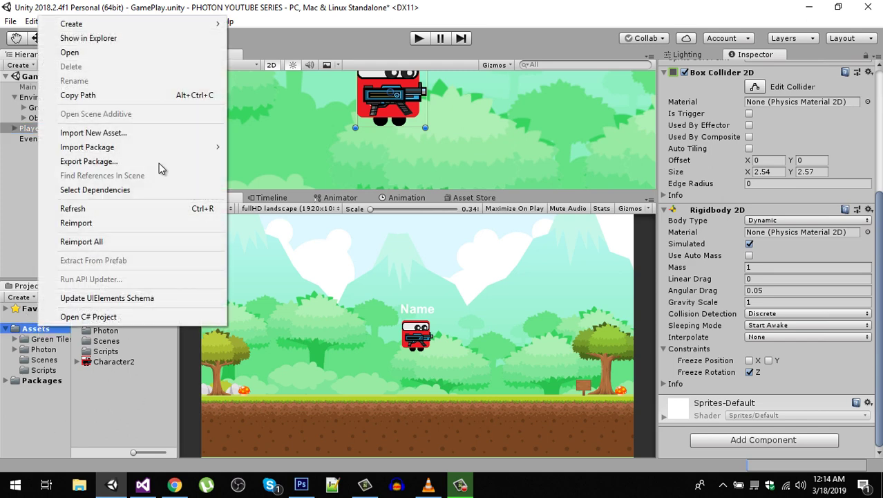
{"action": "mouse_move", "coordinate": [207, 23]}
{"action": "left_click", "coordinate": [258, 24]}
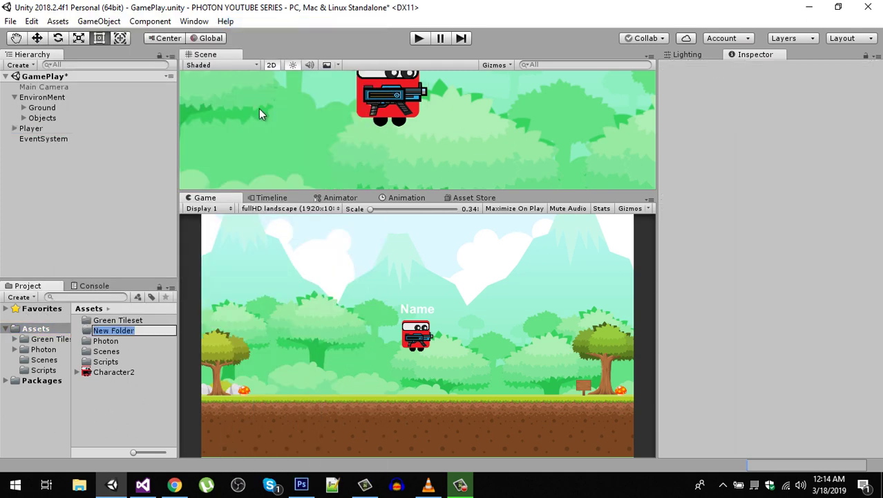
{"action": "type", "text": "Prefabs"}
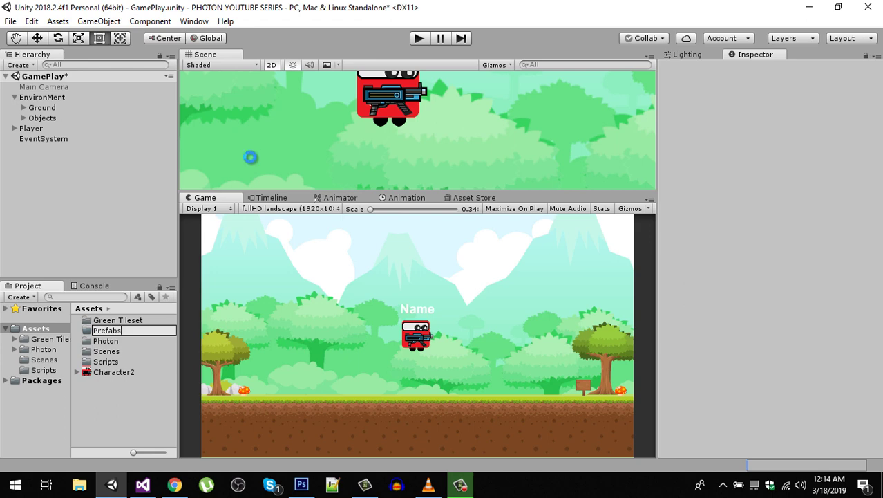
{"action": "key", "text": "Return"}
{"action": "double_click", "coordinate": [122, 342]}
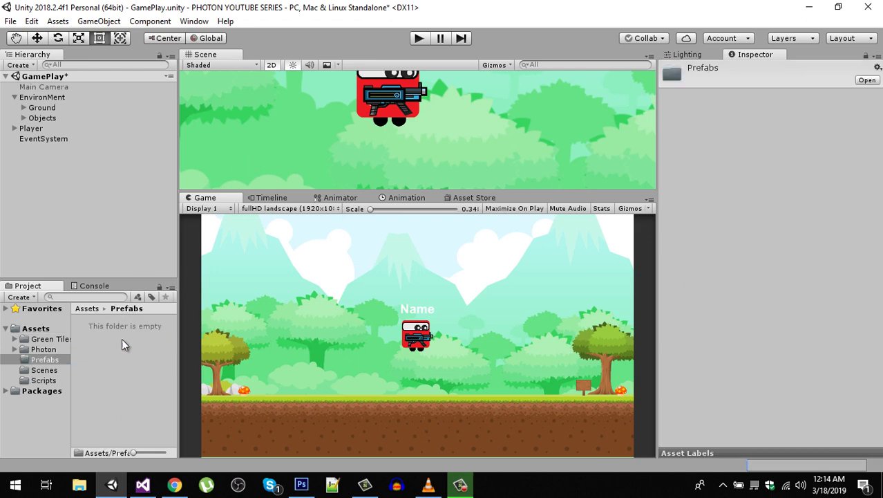
Turn the Player object into a prefab in the Prefabs folder and save the GamePlay scene.
{"action": "left_click", "coordinate": [29, 130]}
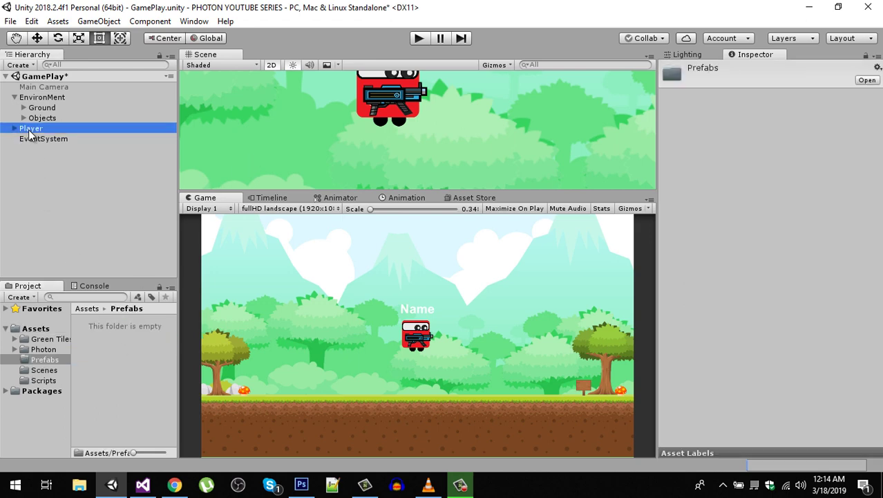
{"action": "left_click_drag", "start_coordinate": [29, 132], "coordinate": [120, 356]}
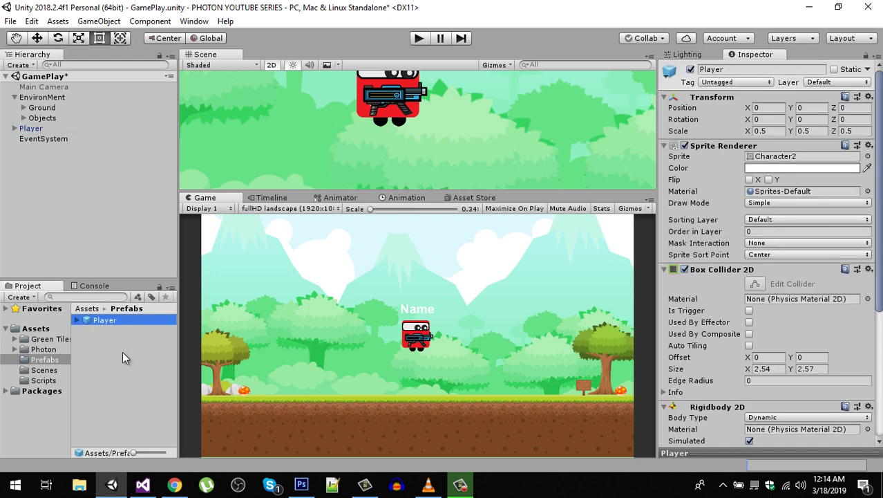
{"action": "key", "text": "ctrl+s"}
Delete the Player instance from the GamePlay scene and reactivate the Main Camera.
{"action": "left_click", "coordinate": [31, 128]}
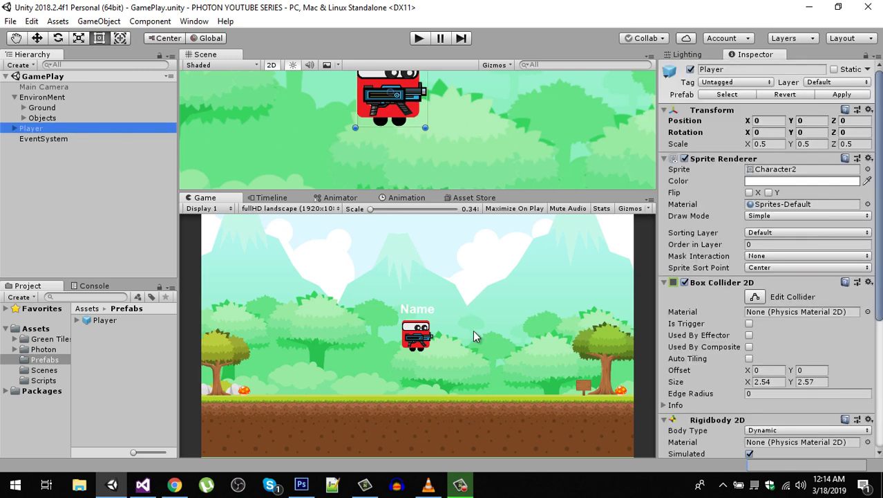
{"action": "key", "text": "Delete"}
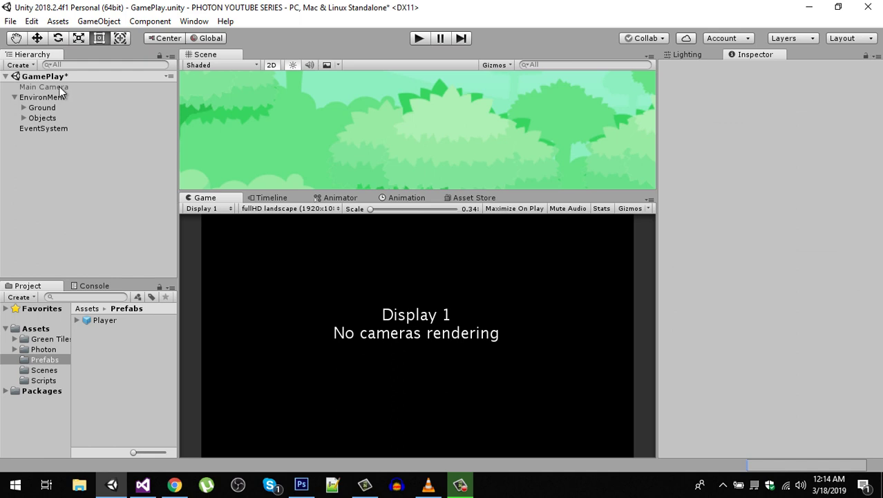
{"action": "left_click", "coordinate": [58, 86]}
{"action": "left_click", "coordinate": [690, 70]}
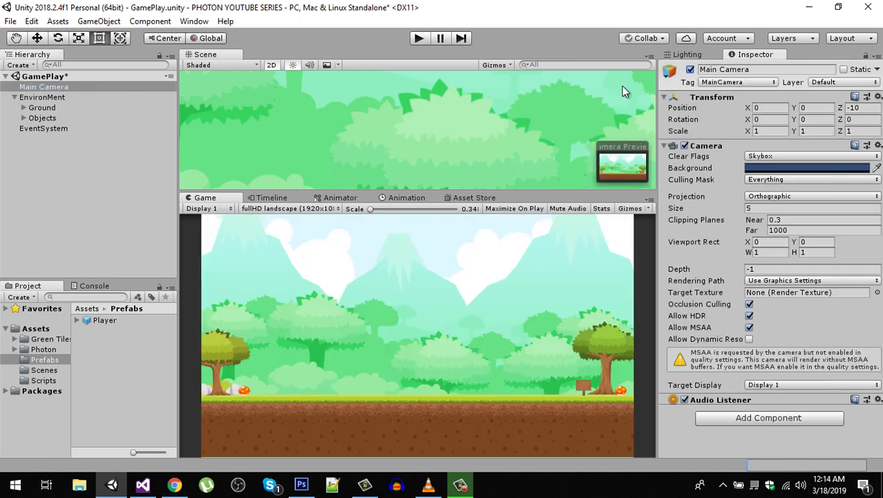
Switch to Visual Studio and add a PhotonNetwork.LoadLevel() call below the print statement in OnJoinedRoom of the UIhandler script.
{"action": "left_click", "coordinate": [142, 485]}
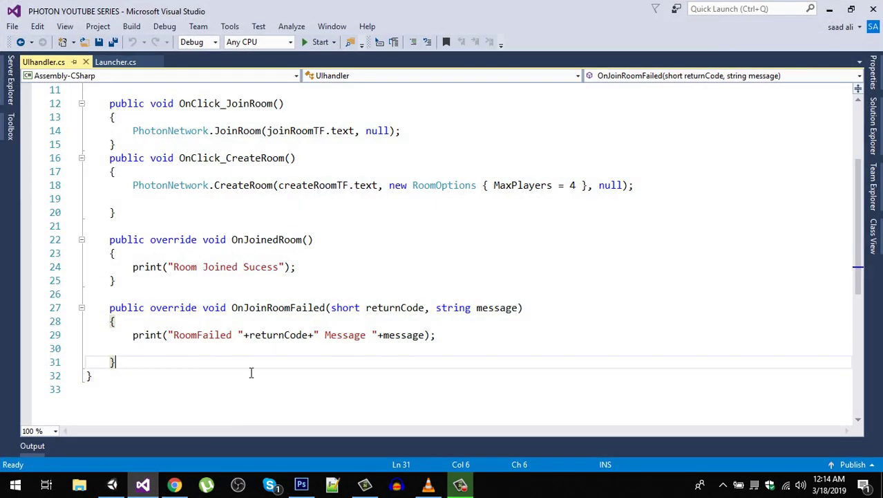
{"action": "key", "text": "ctrl+s"}
{"action": "left_click_drag", "start_coordinate": [122, 267], "coordinate": [309, 270]}
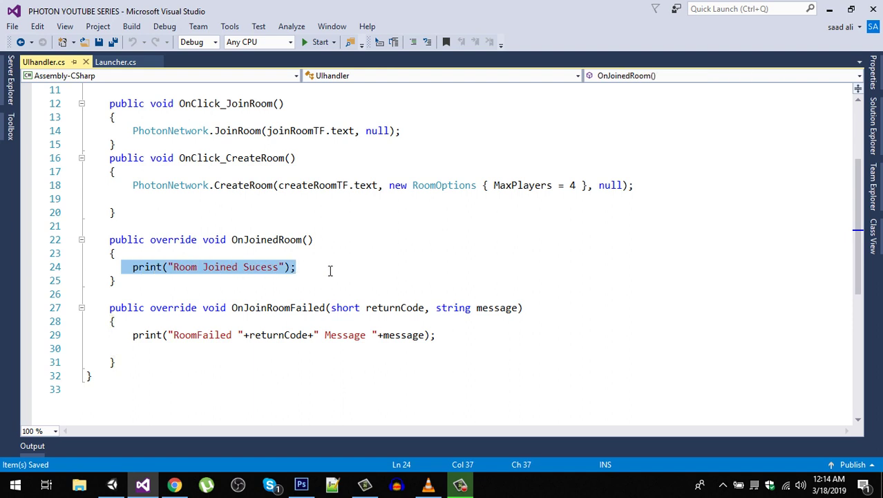
{"action": "left_click", "coordinate": [330, 270]}
{"action": "key", "text": "Return"}
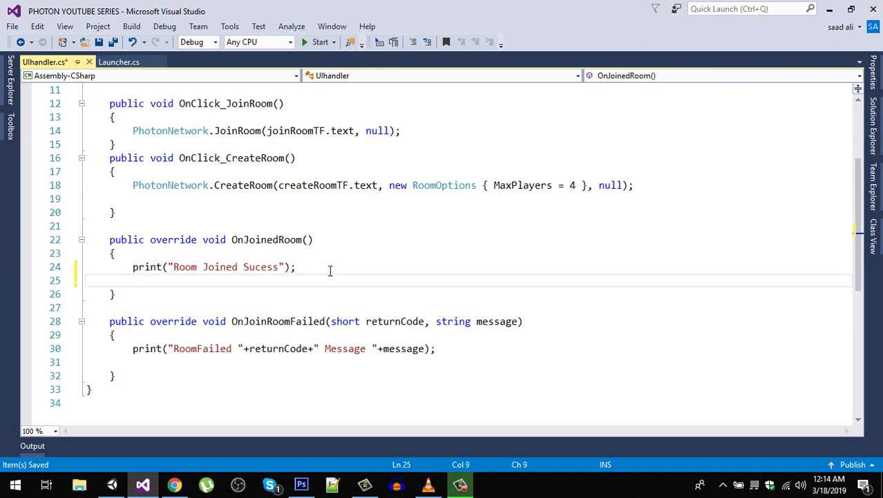
{"action": "type", "text": "Photo"}
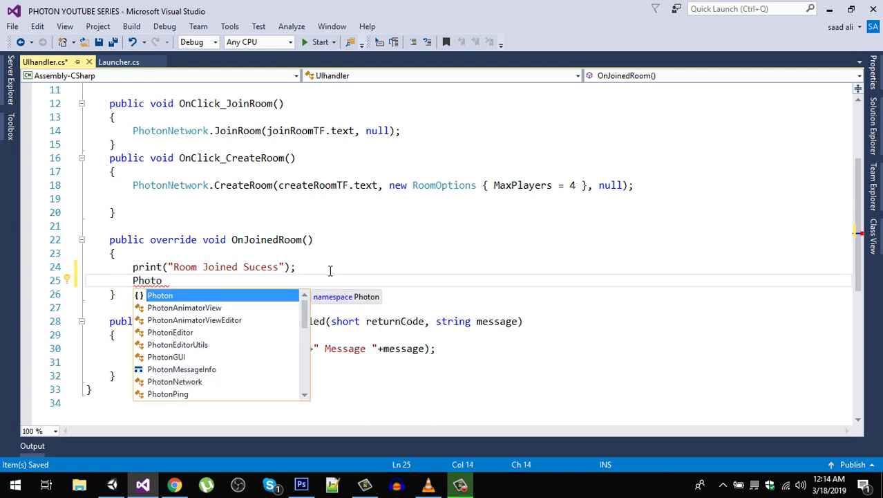
{"action": "type", "text": "nNe"}
{"action": "key", "text": "Tab"}
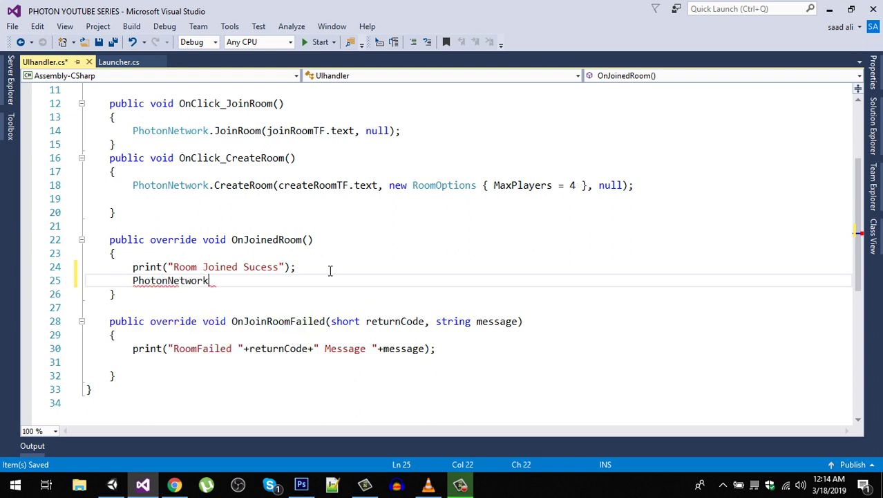
{"action": "type", "text": ".loa"}
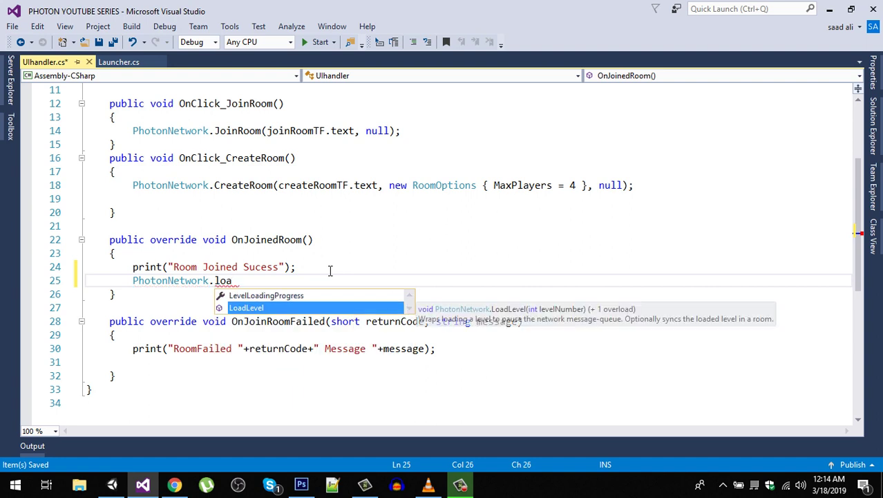
{"action": "key", "text": "Tab"}
{"action": "type", "text": "("}
{"action": "key", "text": "Left"}
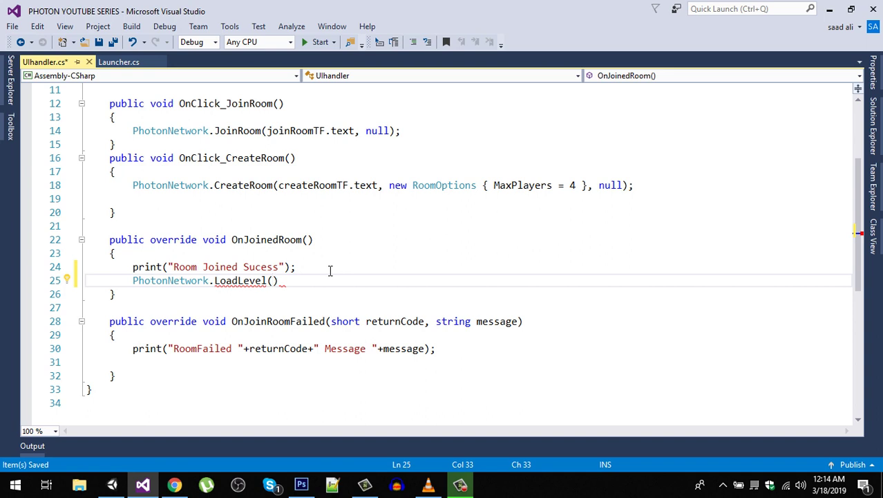
{"action": "type", "text": "\"sd"}
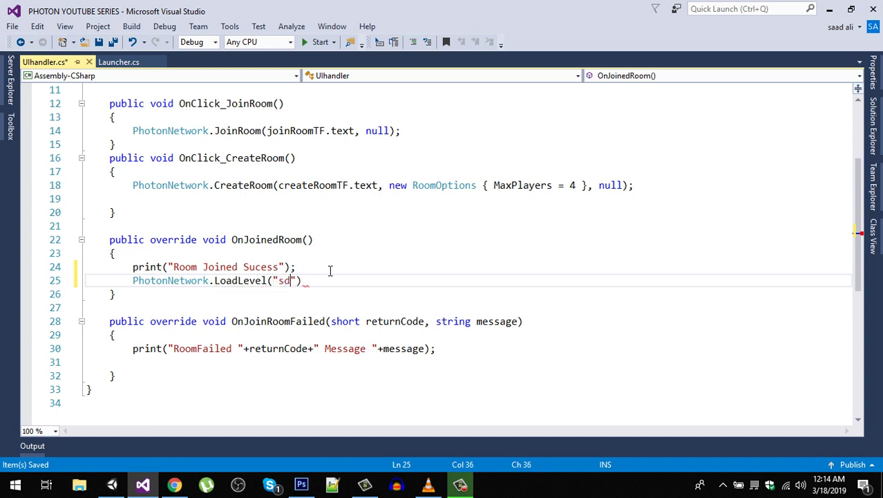
{"action": "key", "text": "BackSpace"}
{"action": "key", "text": "BackSpace"}
{"action": "key", "text": "BackSpace"}
Pass level number 1 to the LoadLevel call, end the statement with a semicolon and save the script.
{"action": "type", "text": "1"}
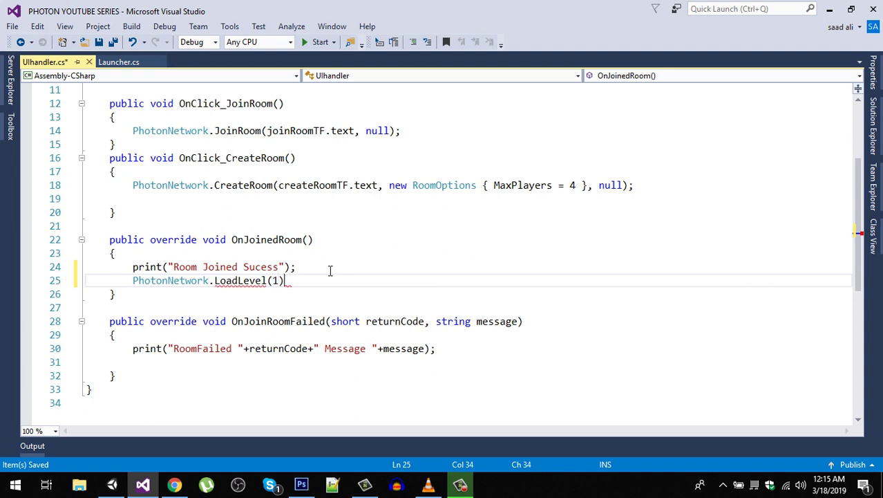
{"action": "type", "text": ");"}
{"action": "key", "text": "ctrl+s"}
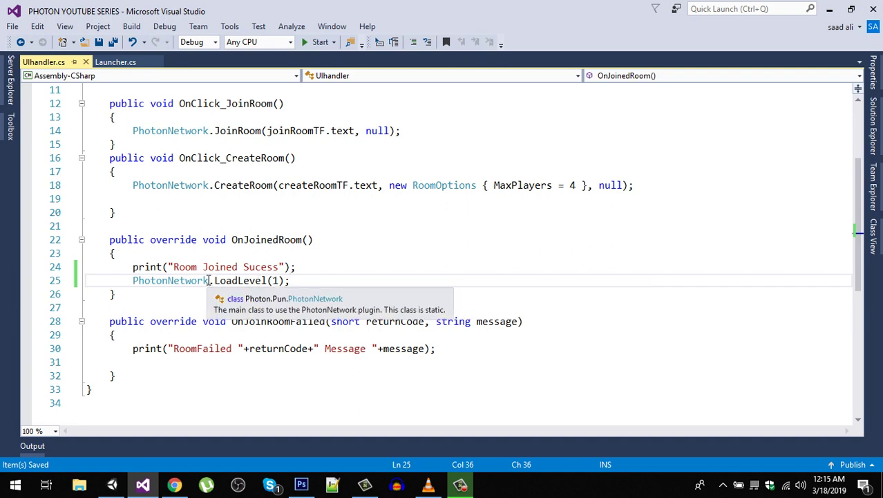
Switch back to Unity and open MainScene from the Scenes folder.
{"action": "left_click", "coordinate": [112, 484]}
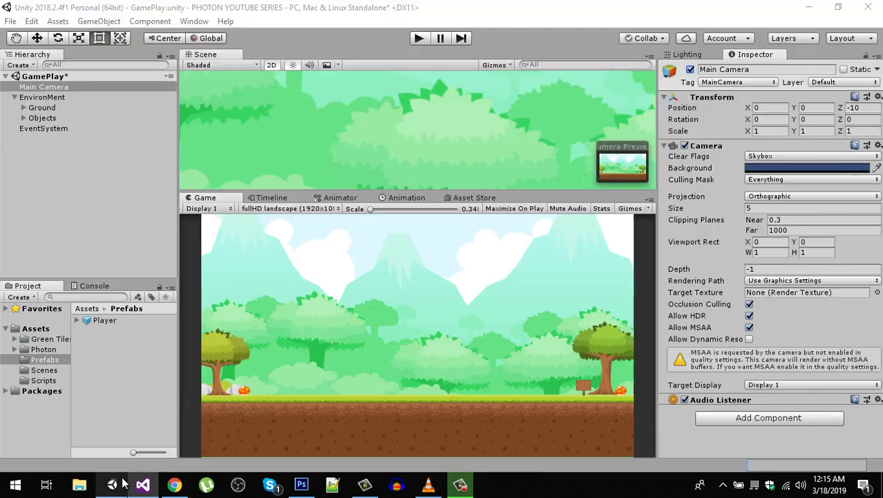
{"action": "left_click", "coordinate": [54, 371]}
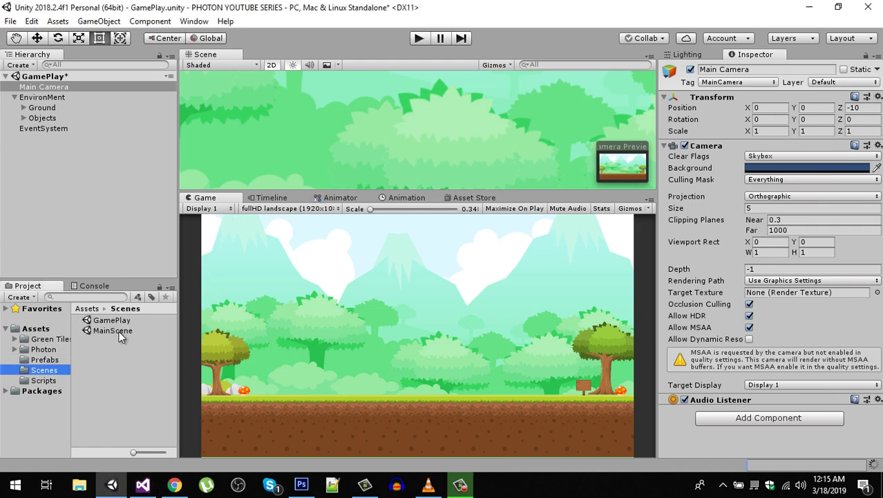
{"action": "double_click", "coordinate": [112, 331]}
{"action": "left_click", "coordinate": [425, 270]}
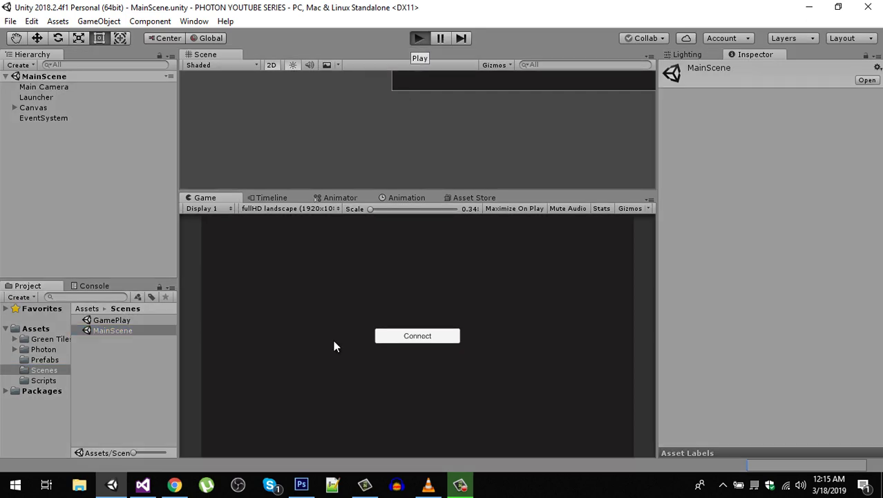
Play-test MainScene by connecting to Photon and creating a room named Room1.
{"action": "left_click", "coordinate": [419, 335]}
{"action": "left_click", "coordinate": [371, 360]}
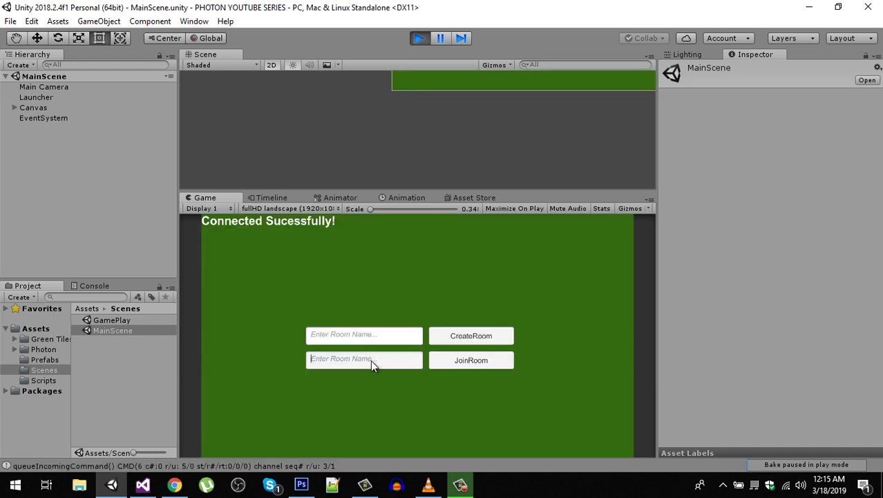
{"action": "left_click", "coordinate": [378, 343]}
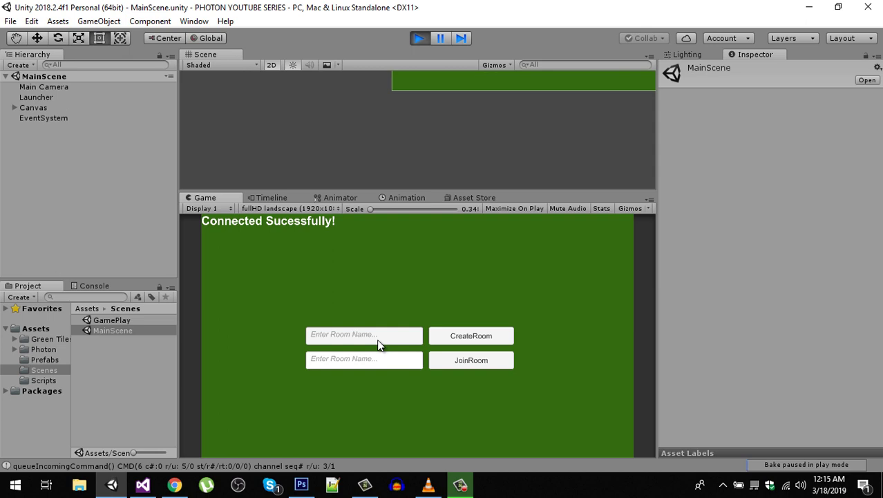
{"action": "type", "text": "Room1"}
{"action": "left_click", "coordinate": [472, 336]}
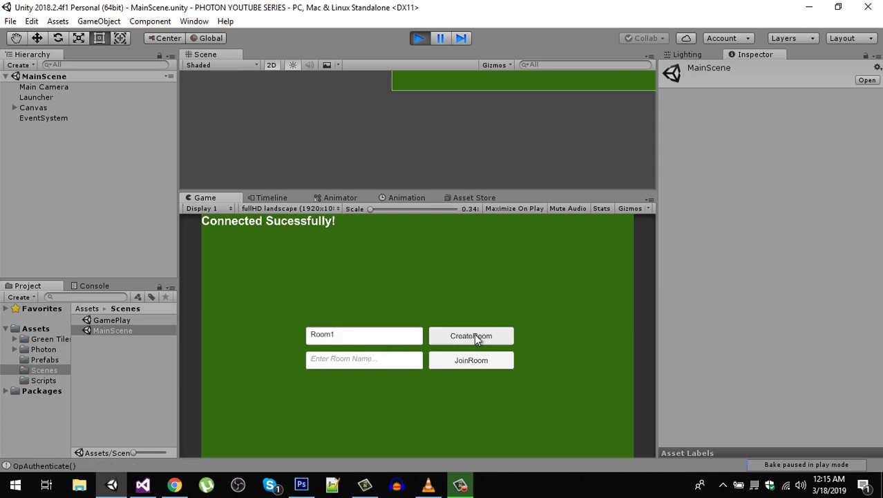